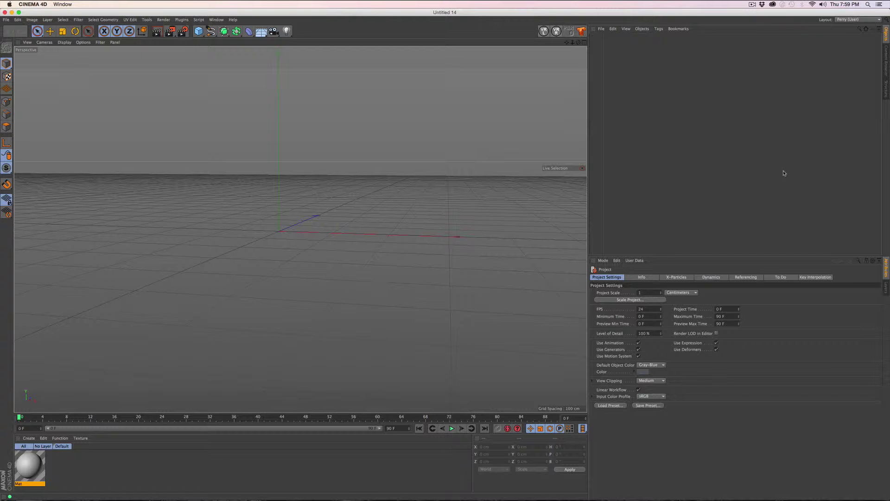
# Open the Illustrator floor plan BC3, Pasadena, Downtown8.ai from the Demo_File folder, accepting the import settings with connected splines
pyautogui.click(6, 19)
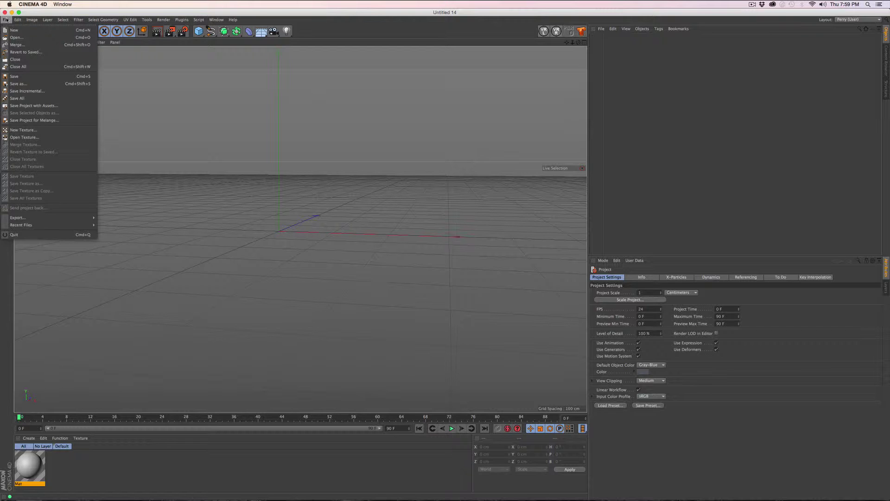
pyautogui.click(17, 37)
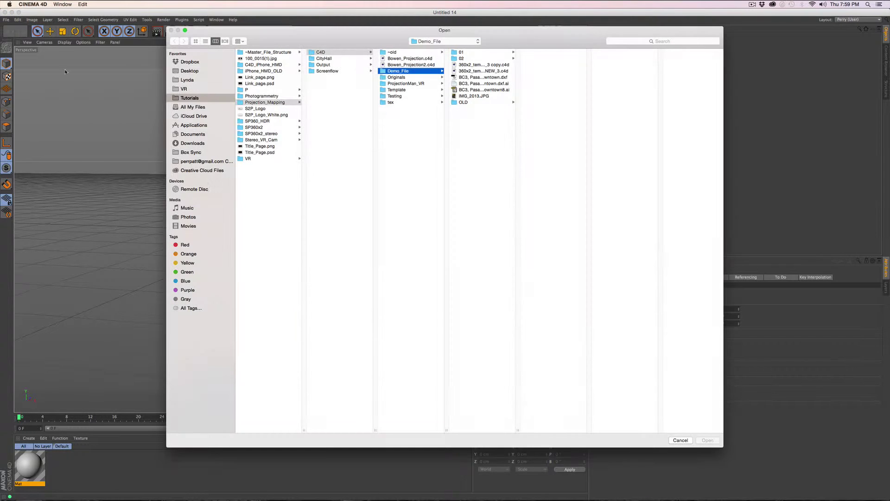
pyautogui.click(500, 90)
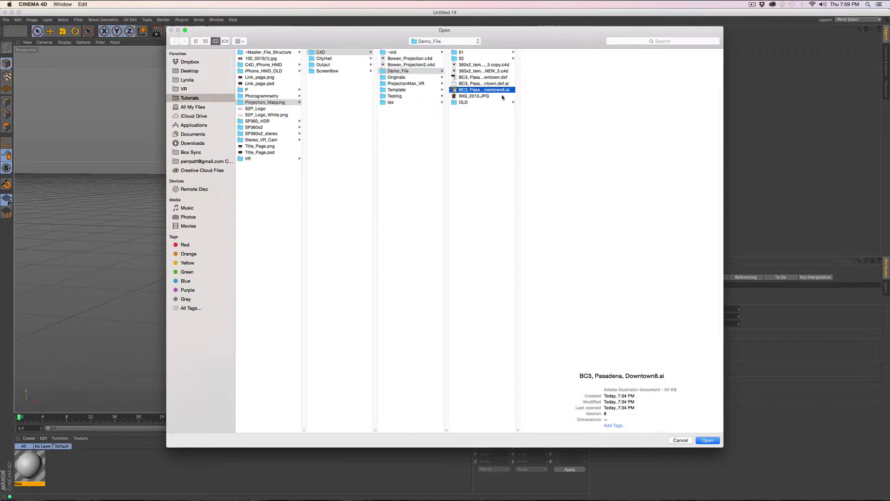
pyautogui.click(707, 440)
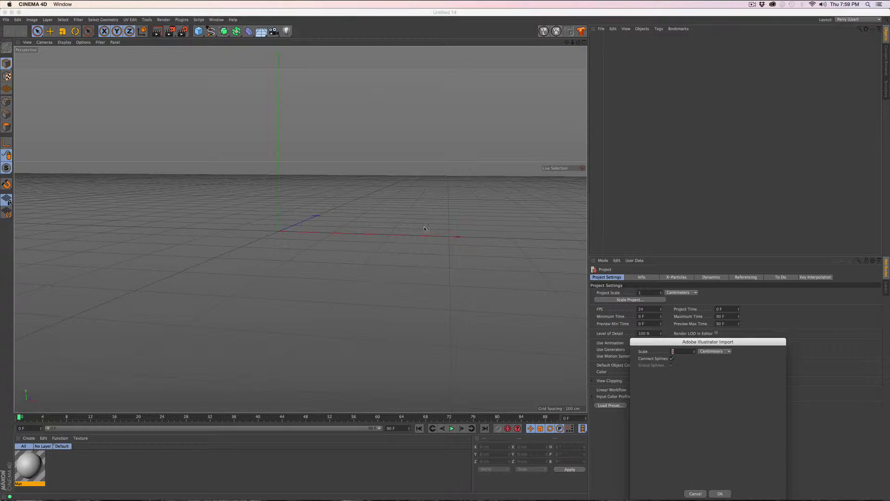
pyautogui.click(720, 494)
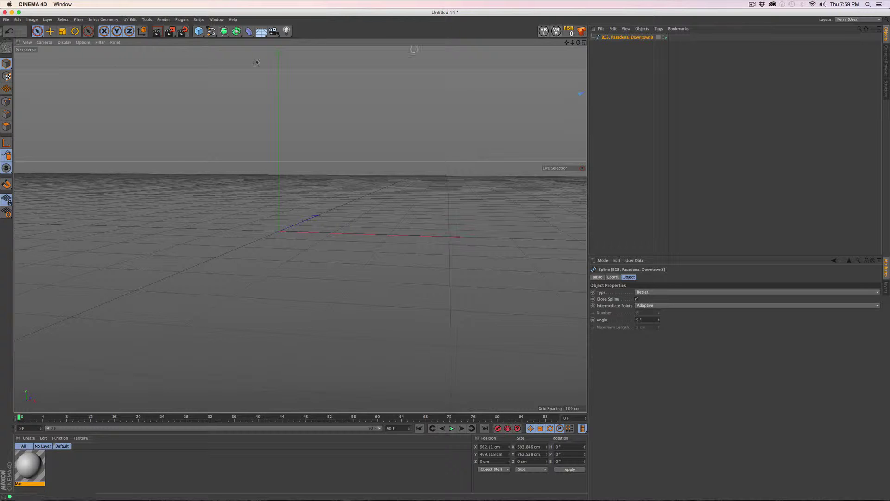
# Reset the imported floor-plan spline's position, scale and rotation so it sits at the world origin
pyautogui.click(200, 31)
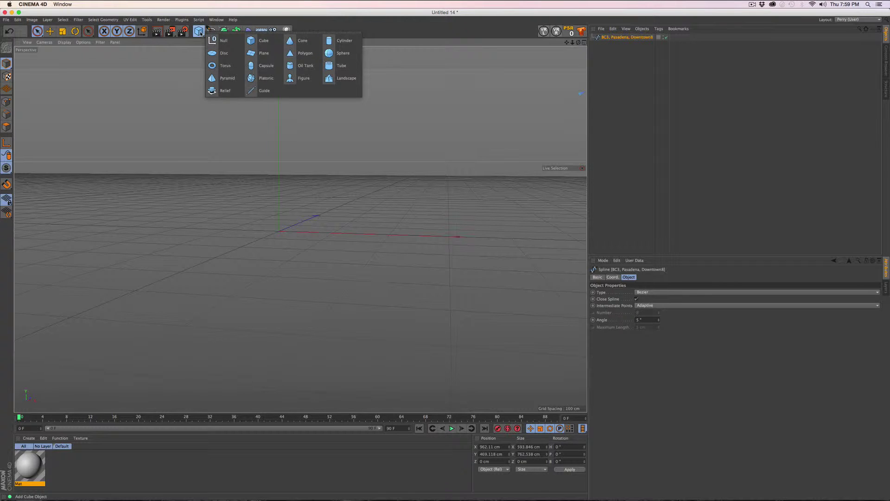
pyautogui.click(184, 61)
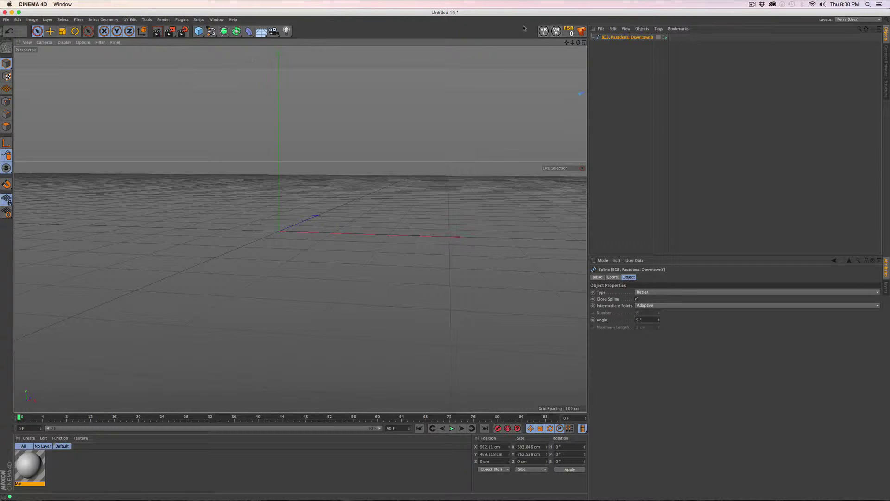
pyautogui.click(568, 33)
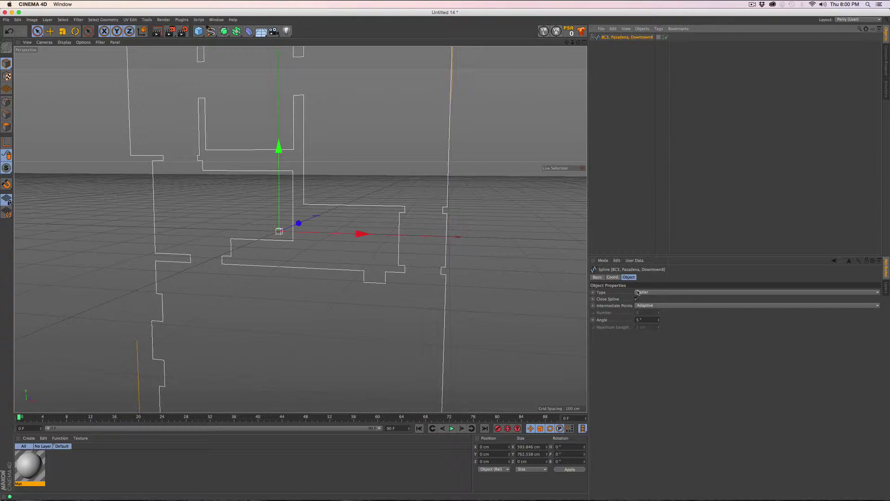
# Try laying the floor-plan spline flat with a pitch rotation of 90°
pyautogui.click(613, 277)
pyautogui.click(709, 302)
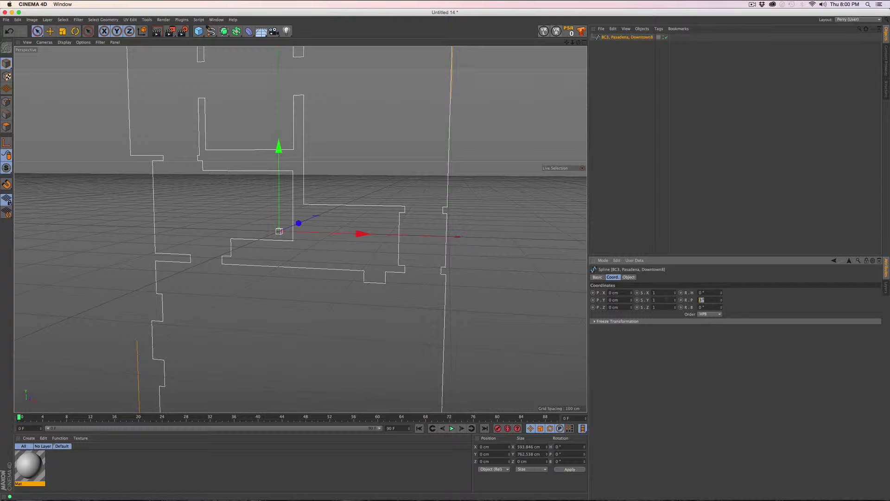
pyautogui.write('90')
pyautogui.press('Return')
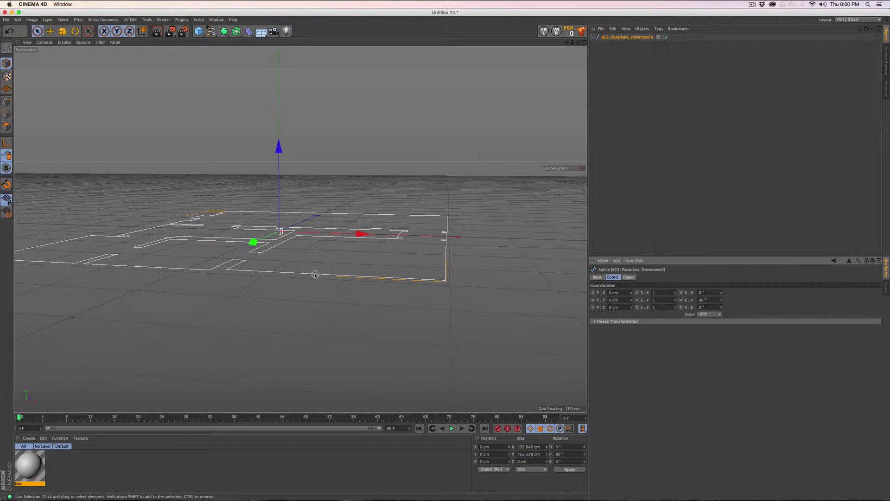
# Set the floor-plan spline's pitch rotation to -90° so the plan lies flat in the correct orientation
pyautogui.keyDown('alt'); pyautogui.moveTo(316, 275); pyautogui.dragTo(332, 315); pyautogui.keyUp('alt')
pyautogui.keyDown('alt'); pyautogui.moveTo(301, 230); pyautogui.dragTo(489, 267); pyautogui.keyUp('alt')
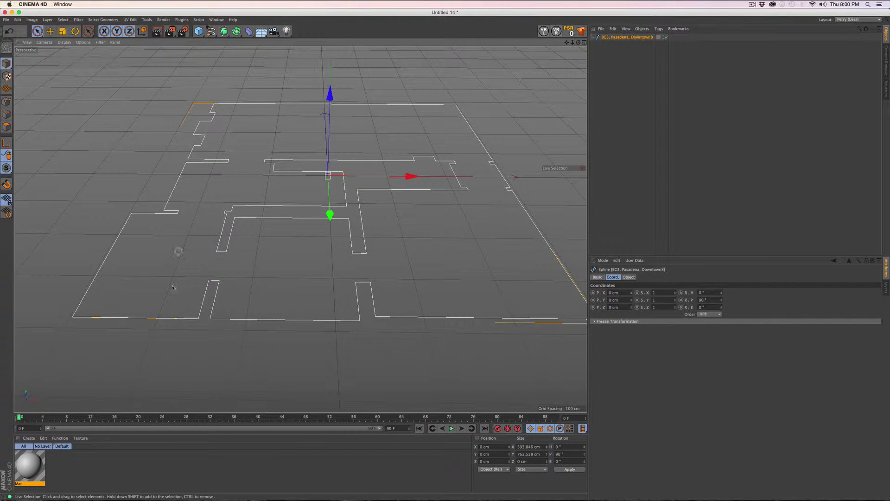
pyautogui.click(700, 300)
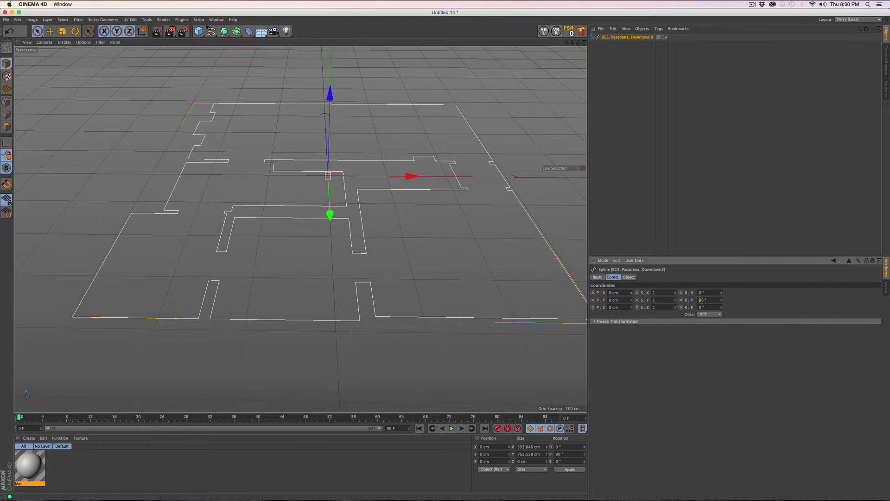
pyautogui.write('-90')
pyautogui.press('Return')
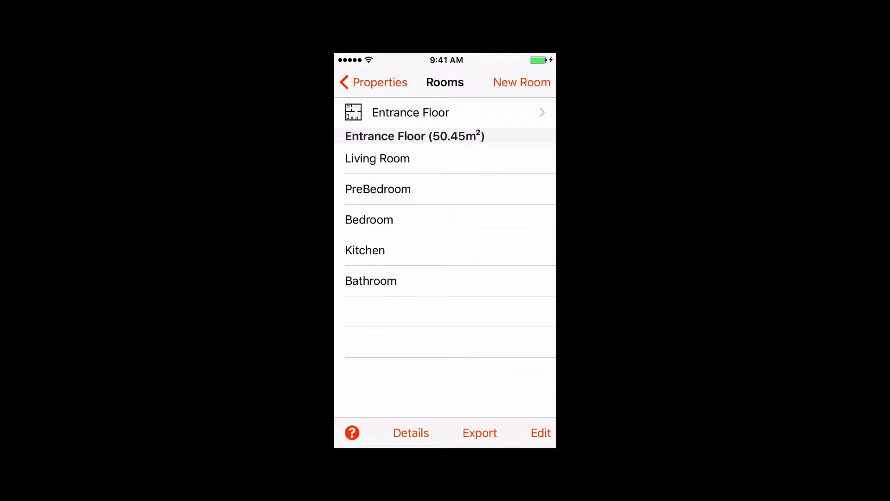
# In the room-scanning phone app, open the Living Room plan and check the length of its long outer wall without changing it
pyautogui.click(378, 158)
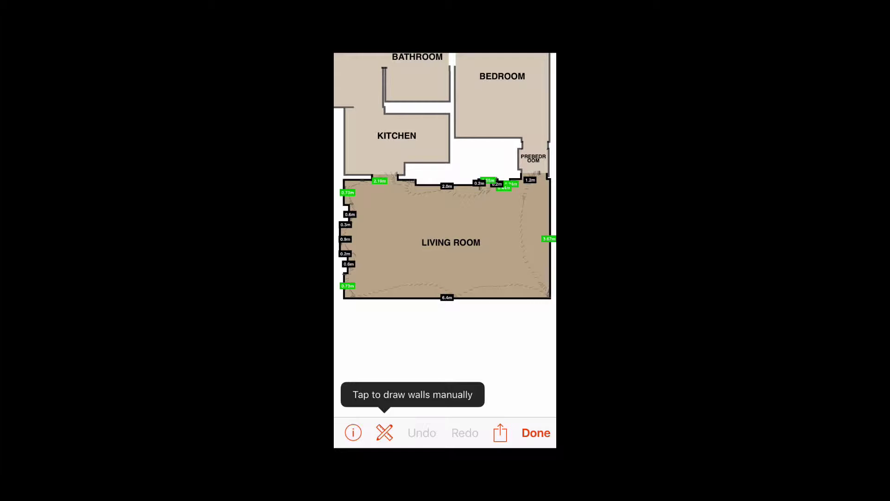
pyautogui.click(447, 297)
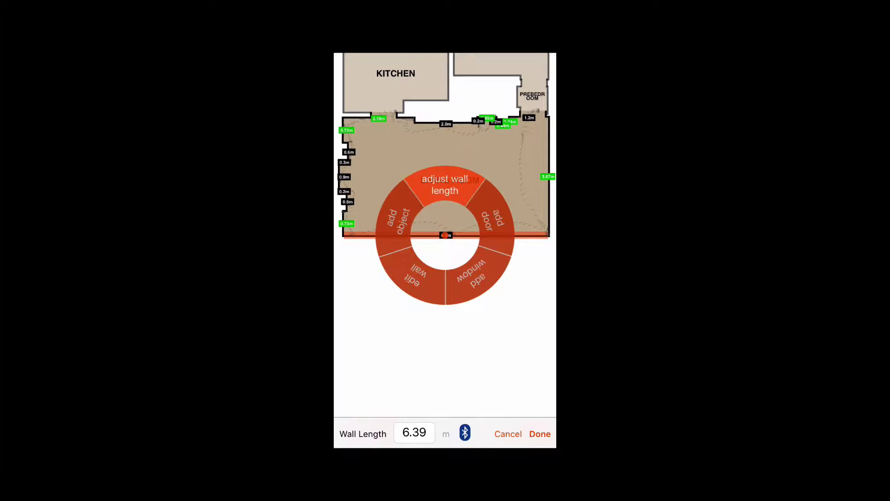
pyautogui.click(508, 434)
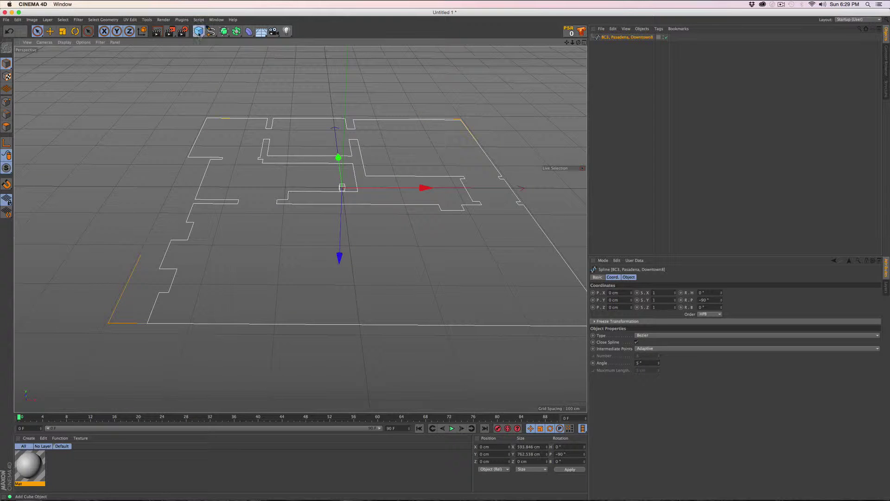
# Back in Cinema 4D, add a cube as a measuring reference and set its X size to 639 cm
pyautogui.click(199, 31)
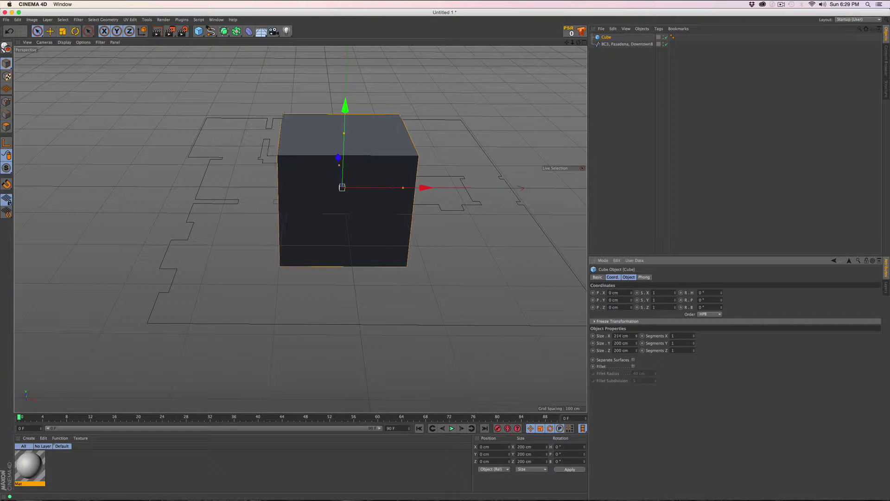
pyautogui.moveTo(636, 336); pyautogui.dragTo(637, 330)
pyautogui.click(626, 336)
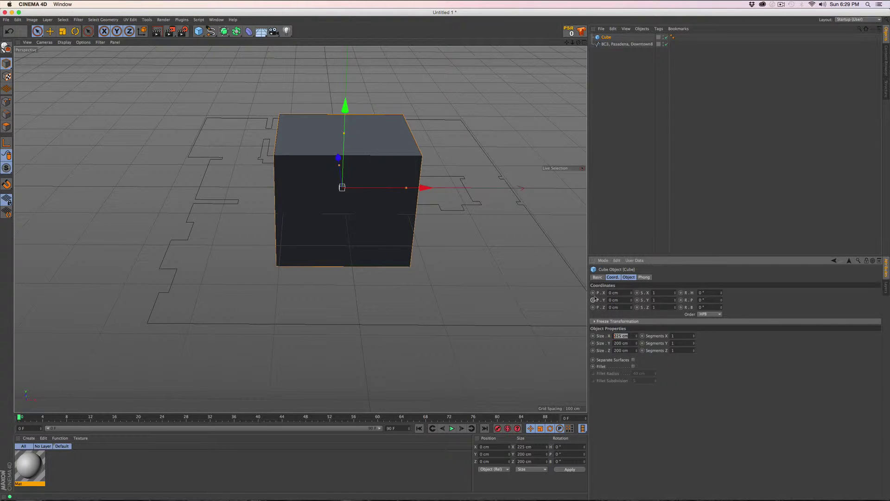
pyautogui.write('639')
pyautogui.press('Tab')
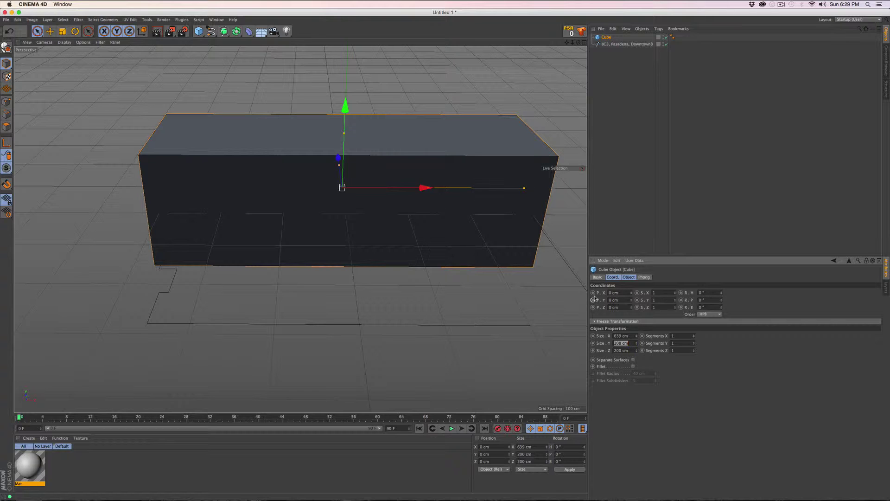
# Set both the Y size and the Z size of the reference cube to 367 cm
pyautogui.write('367')
pyautogui.press('Return')
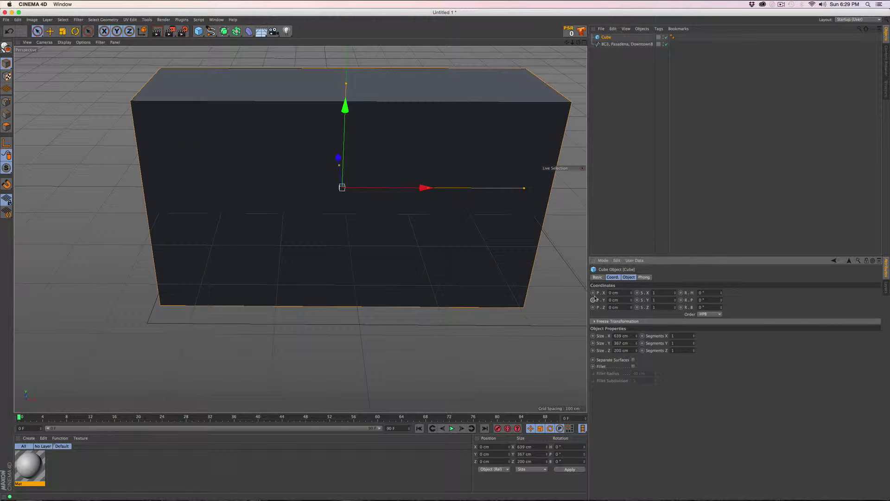
pyautogui.doubleClick(627, 351)
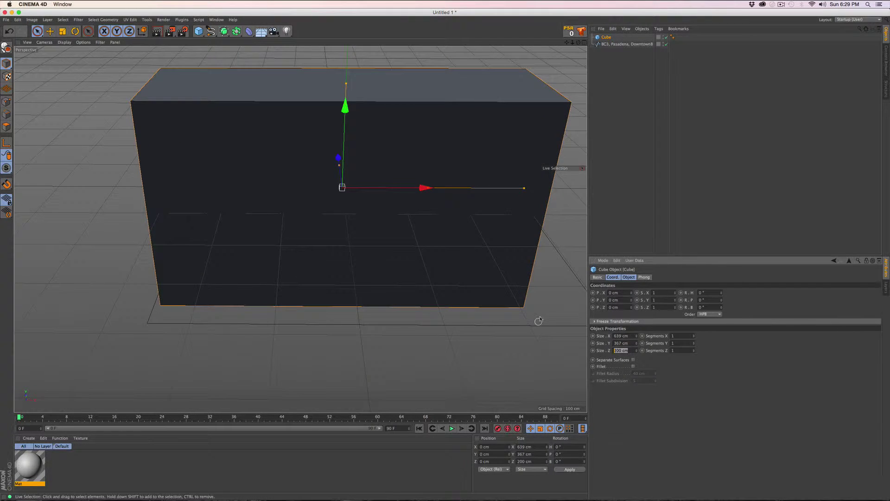
pyautogui.write('367')
pyautogui.press('Return')
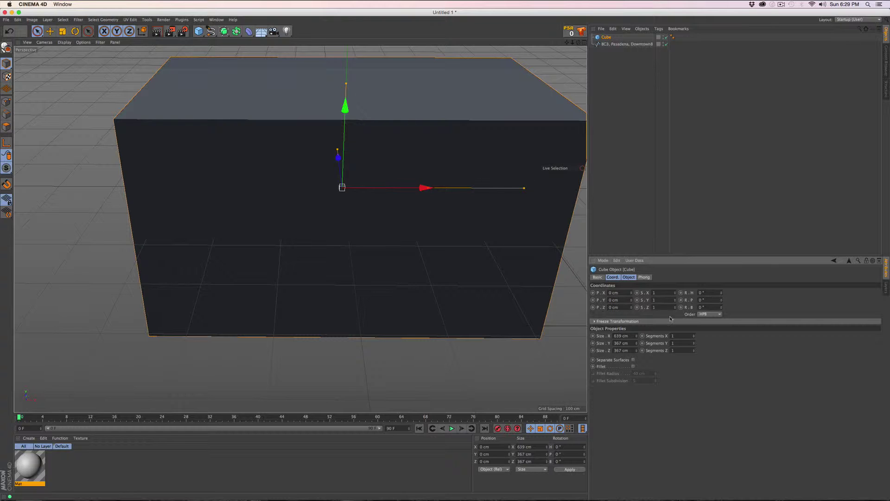
# Flatten the reference cube into a thin slab by setting its Y size to 1 cm
pyautogui.doubleClick(628, 344)
pyautogui.write('1')
pyautogui.press('Return')
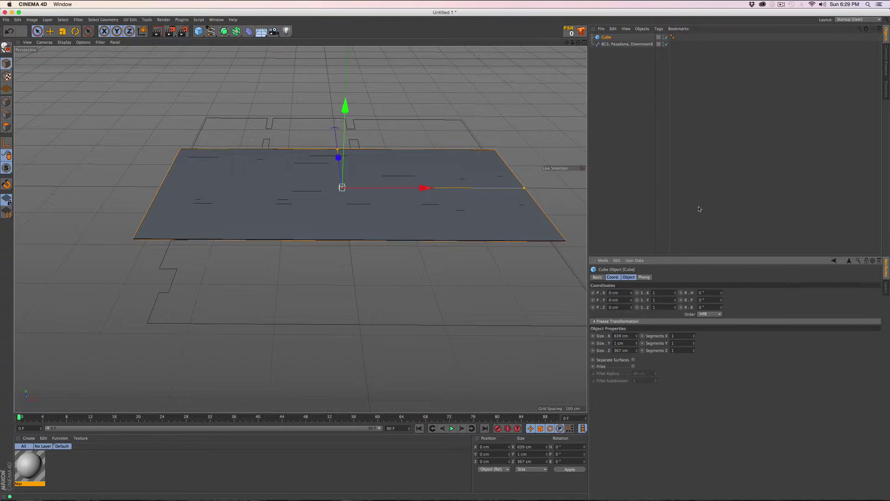
# In the top view, move the reference cube over the living room, to about X 19.4 cm and Z -226.5 cm
pyautogui.middleClick(423, 195)
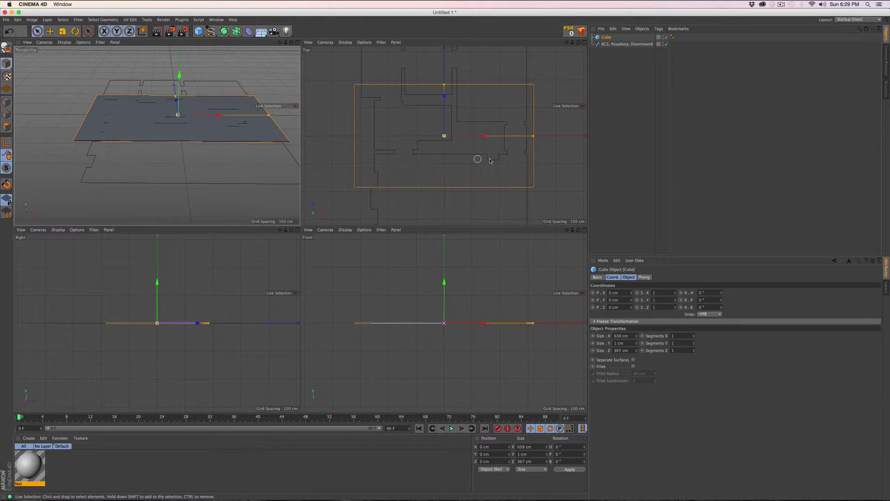
pyautogui.middleClick(424, 187)
pyautogui.scroll(-5, 425, 191)
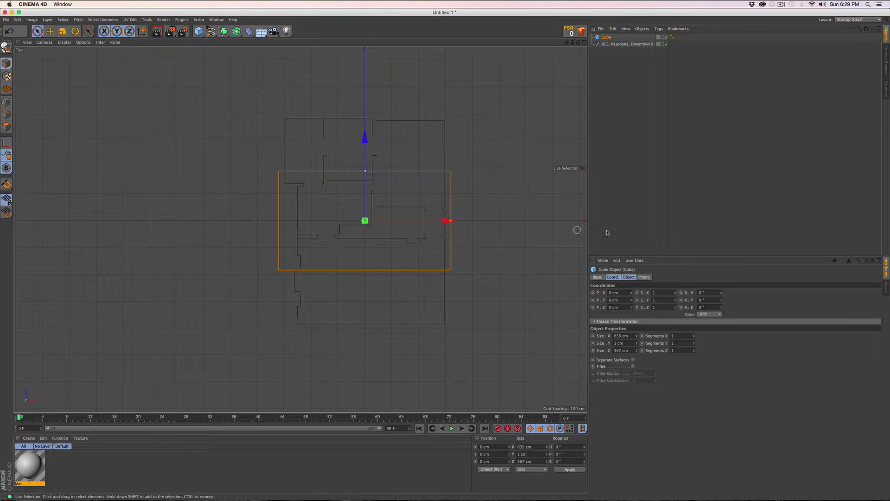
pyautogui.moveTo(362, 138); pyautogui.dragTo(376, 200)
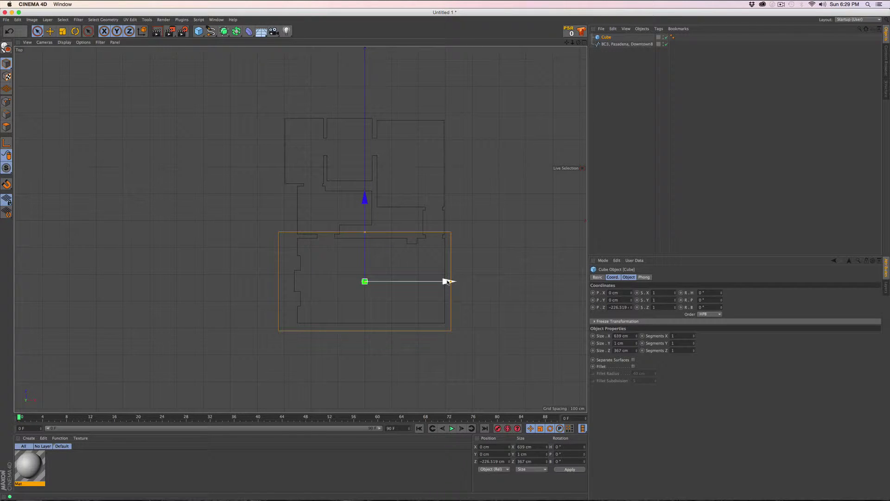
pyautogui.moveTo(449, 281); pyautogui.dragTo(453, 281)
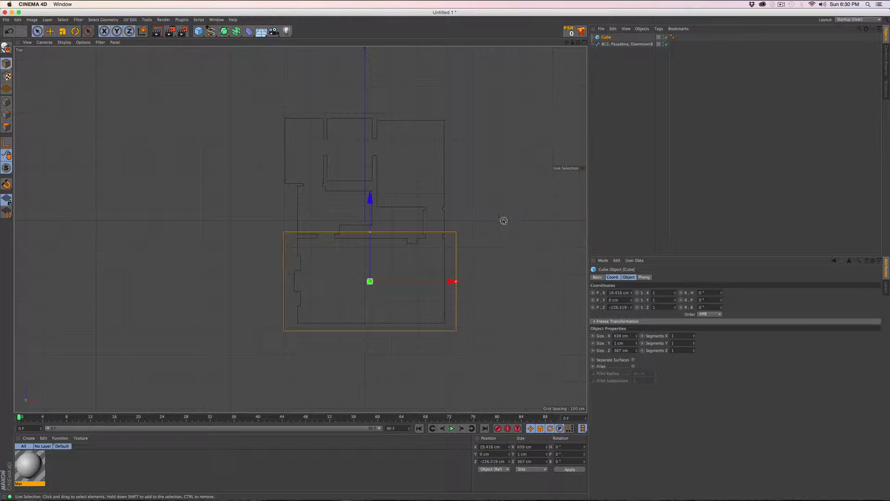
# Scale the floor-plan spline up uniformly to about 663 cm wide so its living room approaches the reference cube's size
pyautogui.press('t')
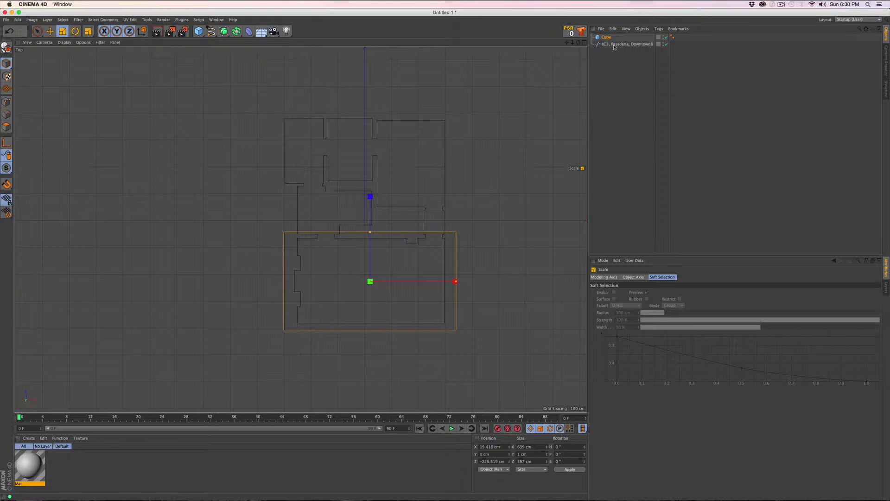
pyautogui.click(628, 44)
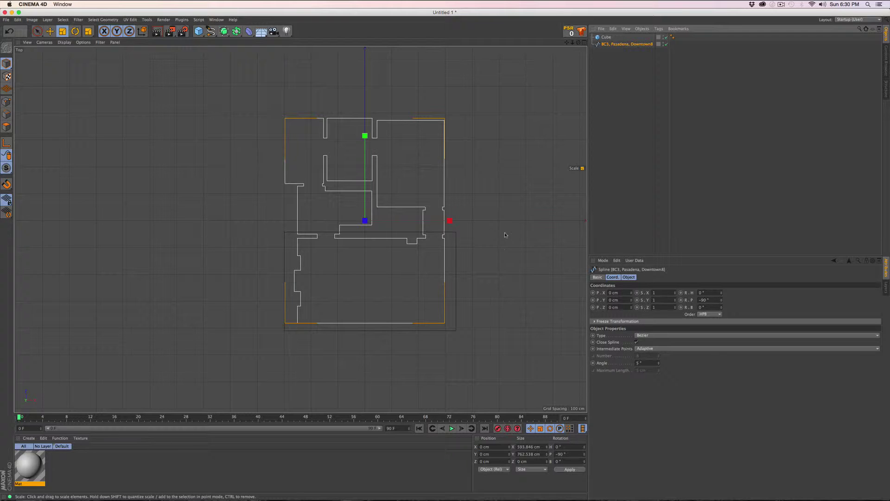
pyautogui.moveTo(476, 237); pyautogui.dragTo(522, 239)
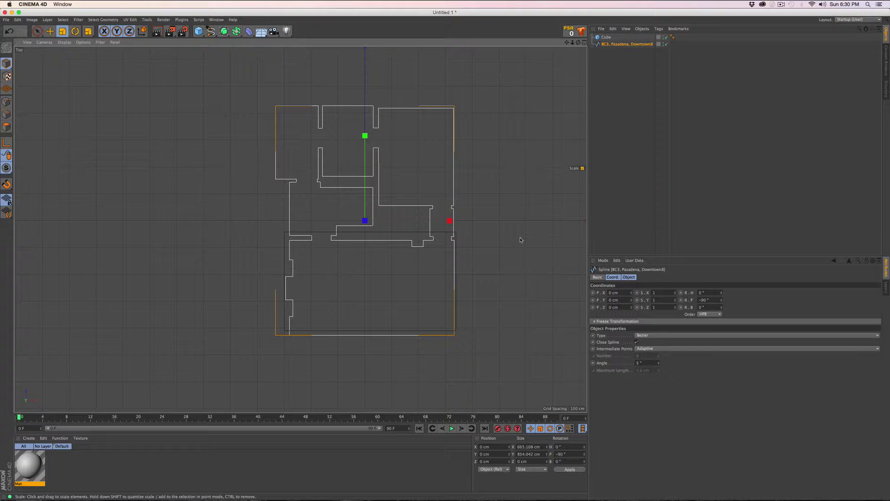
# Move the floor-plan spline to about X -3.9 cm and Z 25.3 cm to align its living room with the reference cube
pyautogui.press('e')
pyautogui.moveTo(451, 221); pyautogui.dragTo(448, 221)
pyautogui.moveTo(364, 138); pyautogui.dragTo(369, 136)
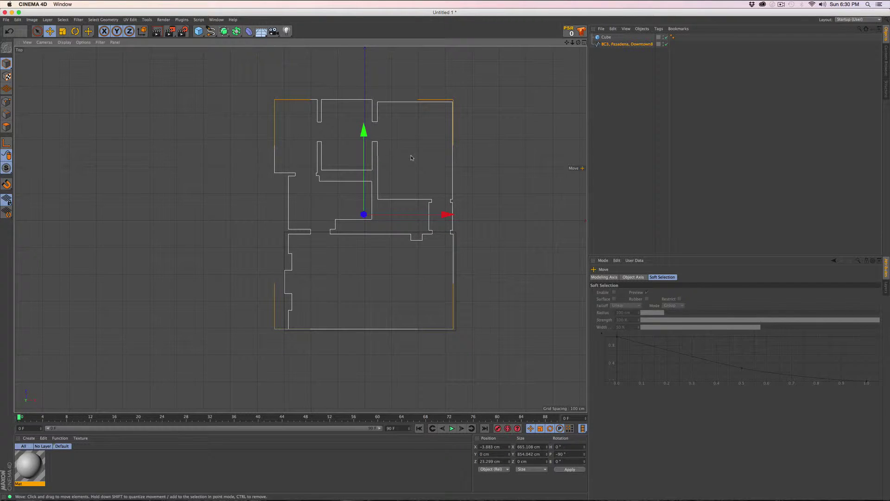
# Scale the floor-plan spline uniformly to about 687 × 882 cm and shift it to about X -6.5 cm to match the cube
pyautogui.press('t')
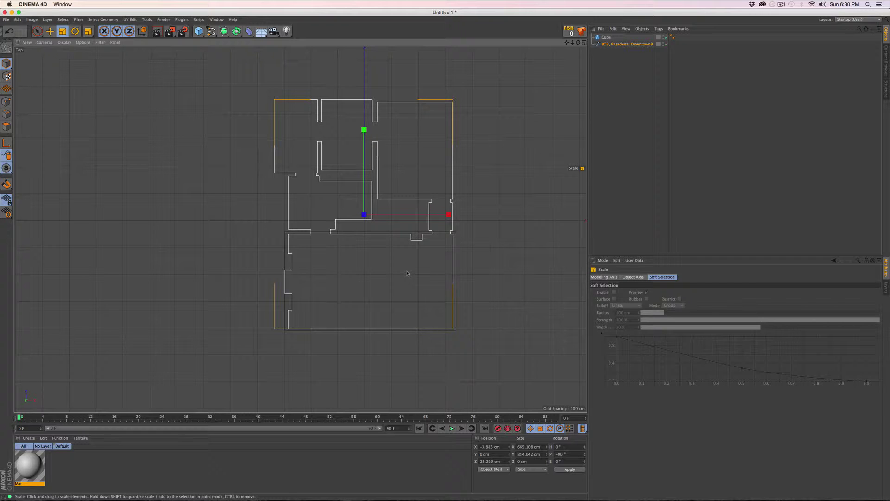
pyautogui.moveTo(408, 274); pyautogui.dragTo(419, 273)
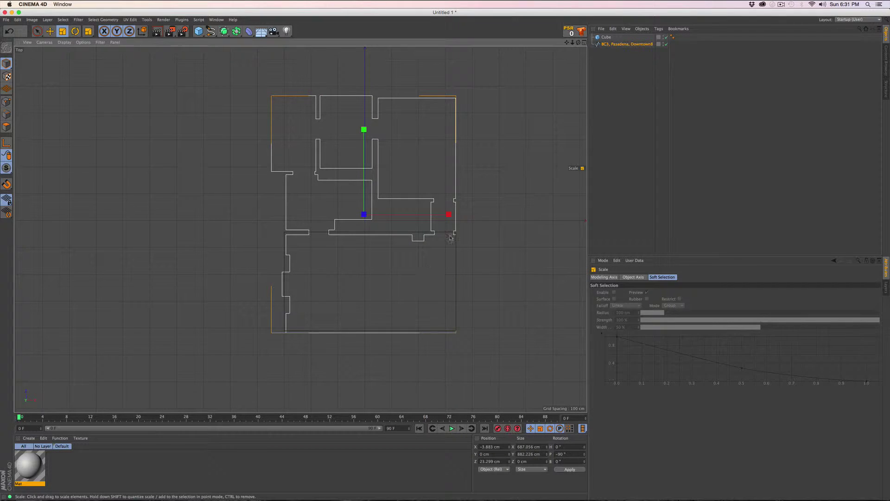
pyautogui.press('e')
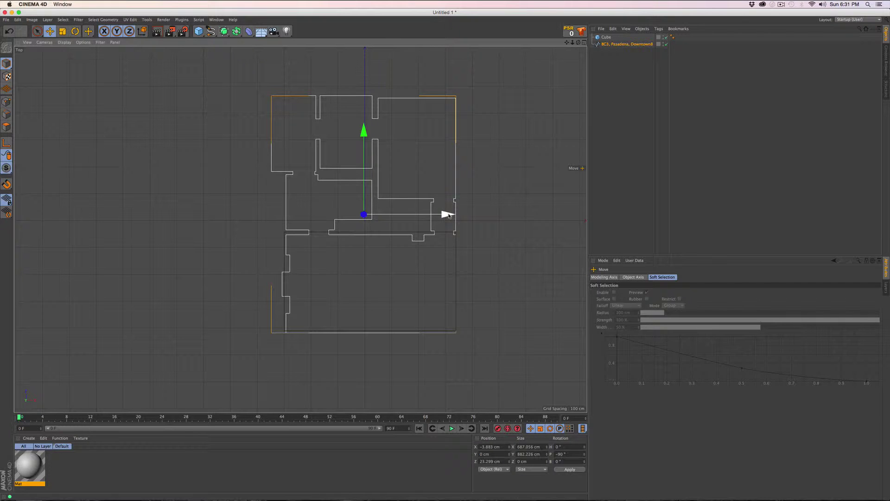
pyautogui.moveTo(450, 216); pyautogui.dragTo(449, 216)
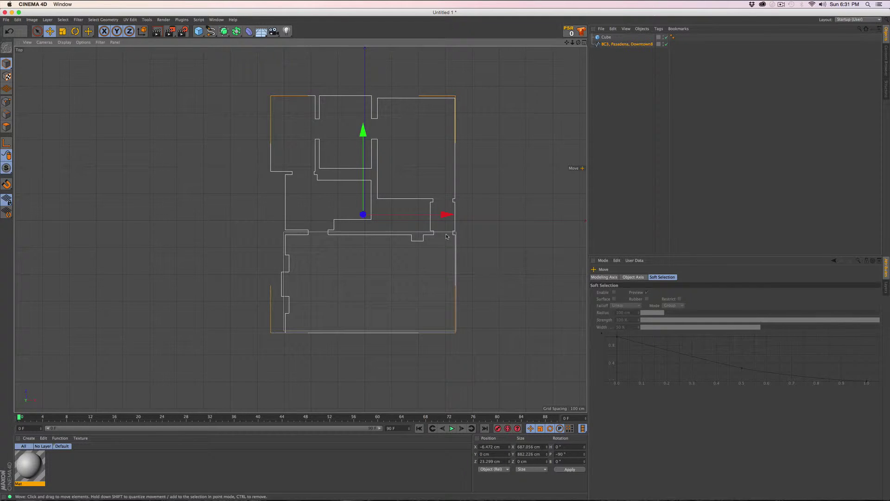
# Scale the floor-plan spline uniformly to about 693 × 890 cm and shift it to about X -7.8 cm against the cube
pyautogui.press('t')
pyautogui.moveTo(403, 268); pyautogui.dragTo(403, 265)
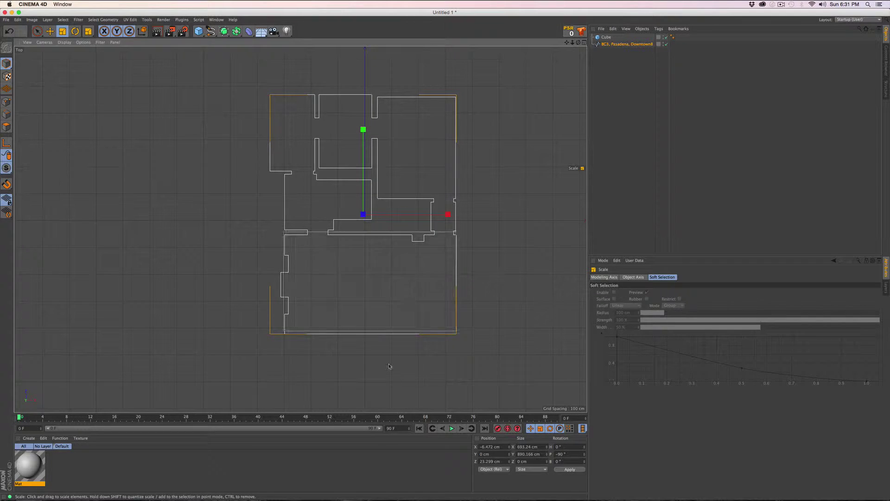
pyautogui.scroll(5, 374, 374)
pyautogui.scroll(2, 394, 348)
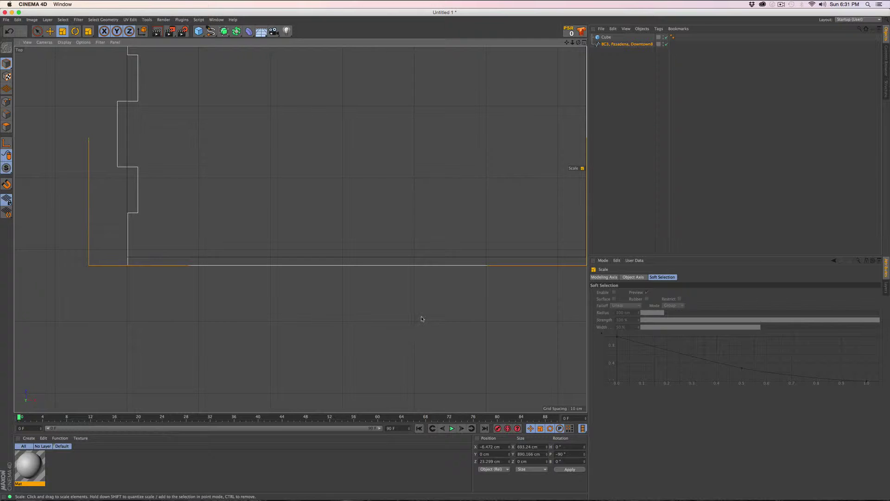
pyautogui.scroll(3, 389, 322)
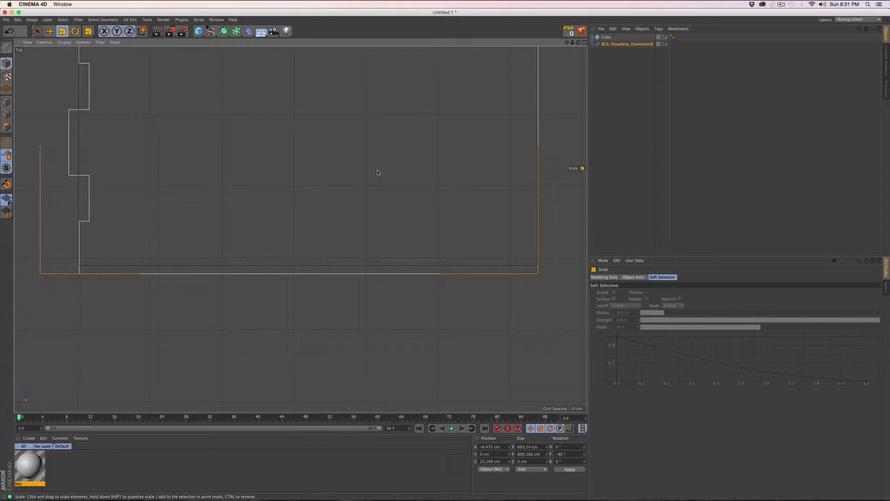
pyautogui.moveTo(374, 179); pyautogui.dragTo(375, 285, button='middle')
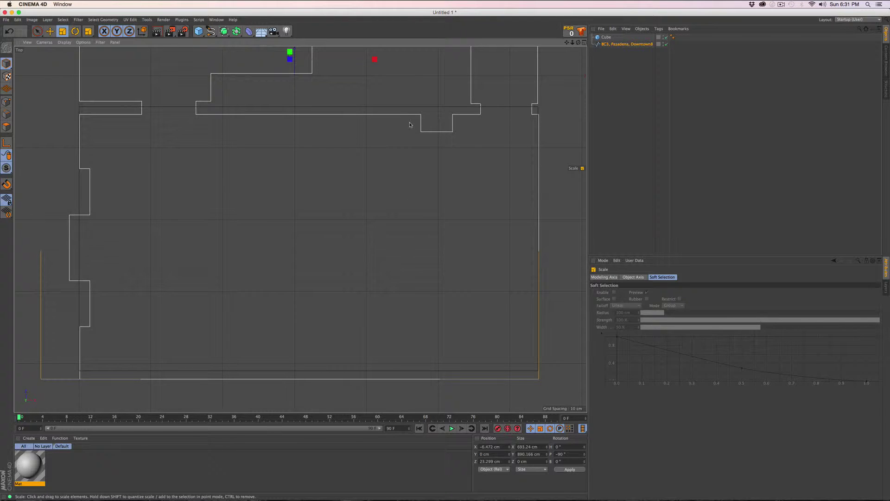
pyautogui.press('e')
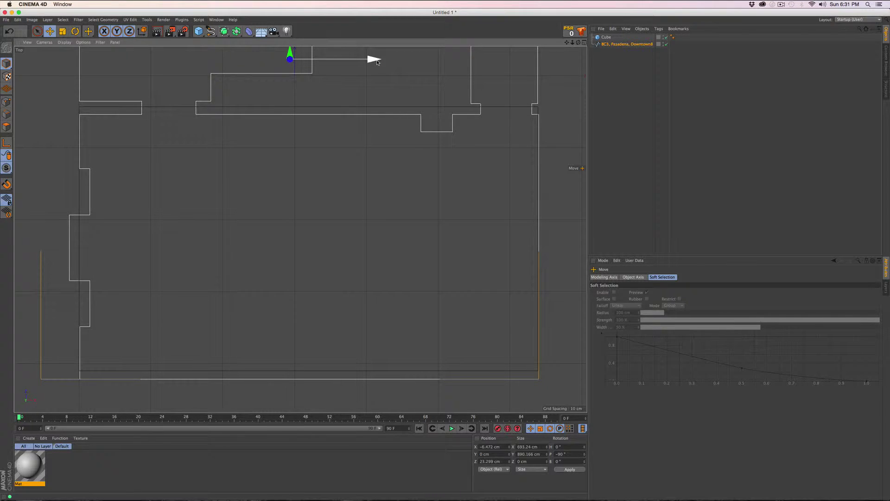
pyautogui.moveTo(377, 62); pyautogui.dragTo(374, 63)
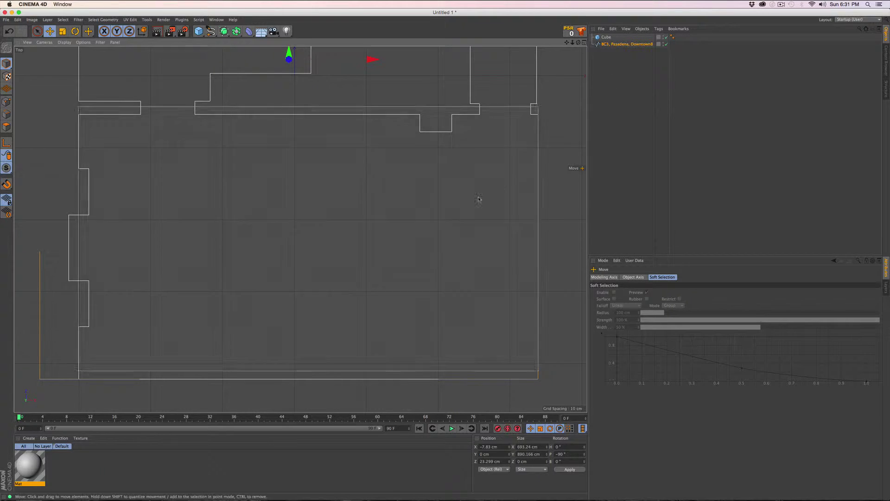
# Scale the floor-plan spline down slightly to about 692 × 888 cm and shift it to about X -7.3 cm
pyautogui.press('t')
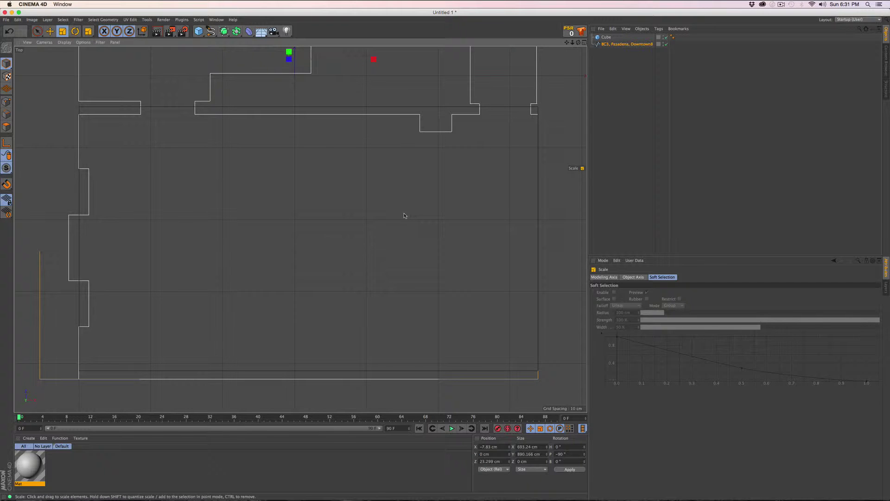
pyautogui.moveTo(401, 215); pyautogui.dragTo(405, 216)
pyautogui.moveTo(404, 216); pyautogui.dragTo(402, 216)
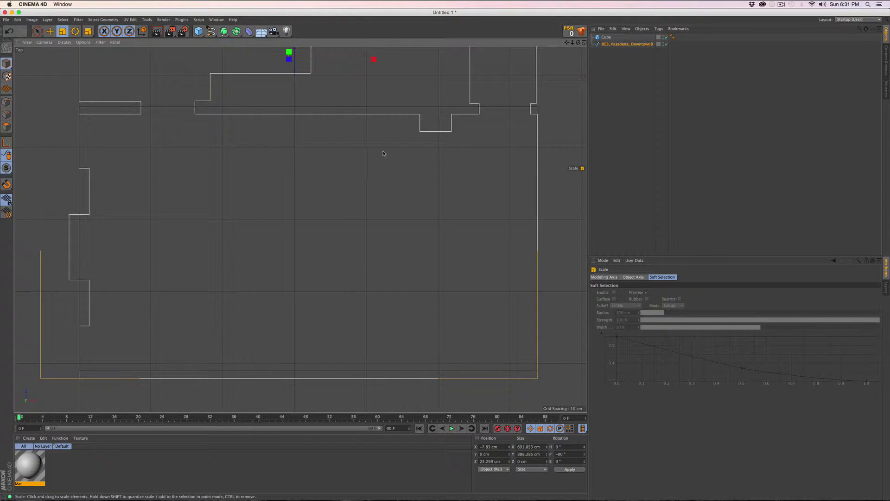
pyautogui.press('e')
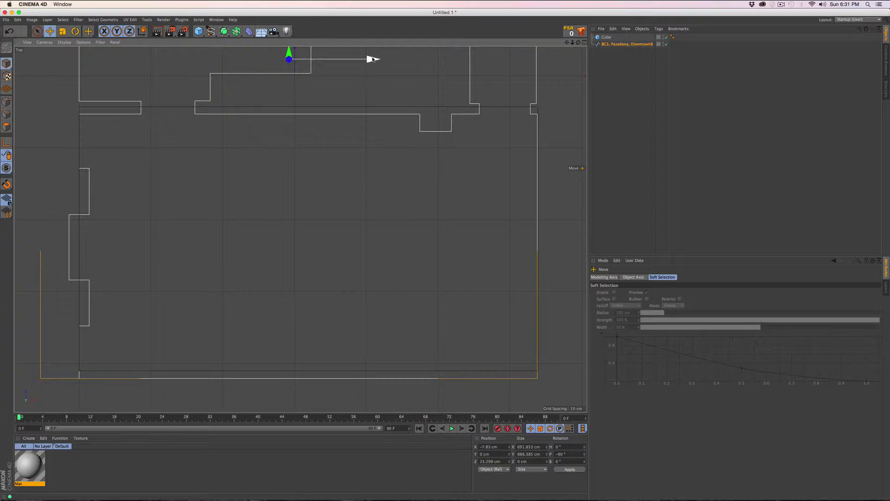
pyautogui.moveTo(373, 59); pyautogui.dragTo(374, 60)
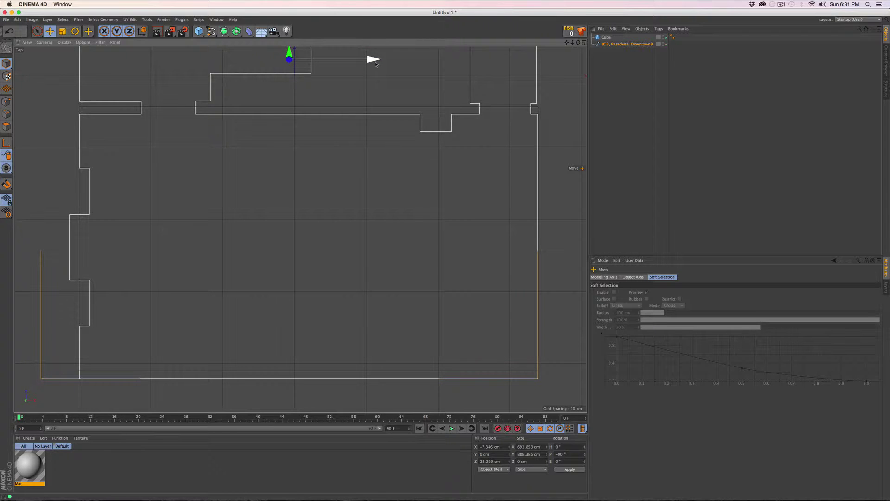
# Scale the floor-plan spline to about 889.3 cm long and move it to about Z 33.9 cm, aligning the living room with the cube
pyautogui.press('t')
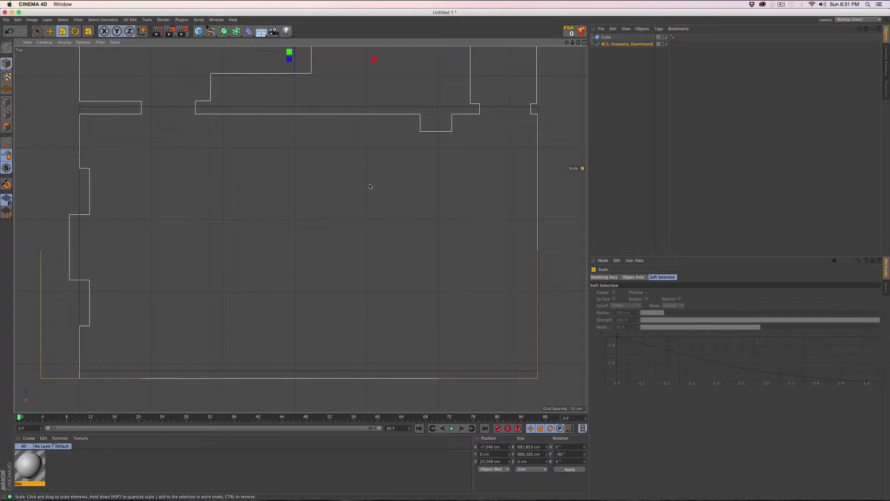
pyautogui.moveTo(370, 186); pyautogui.dragTo(369, 186)
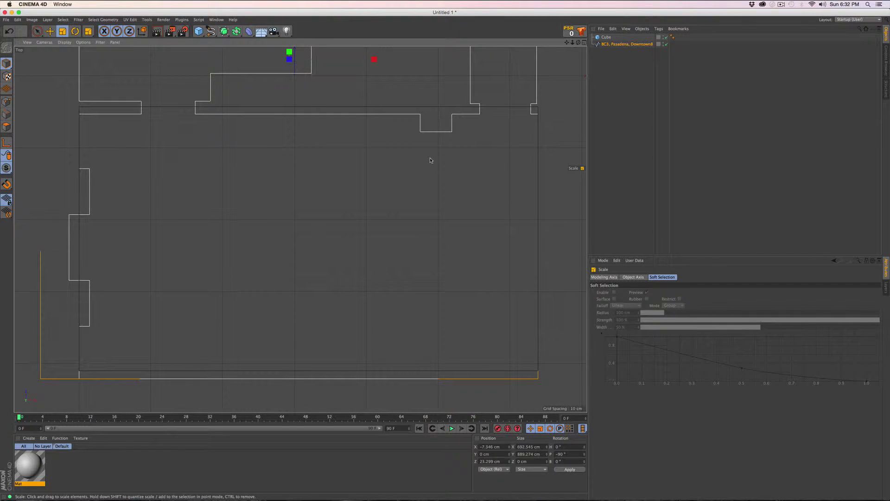
pyautogui.press('e')
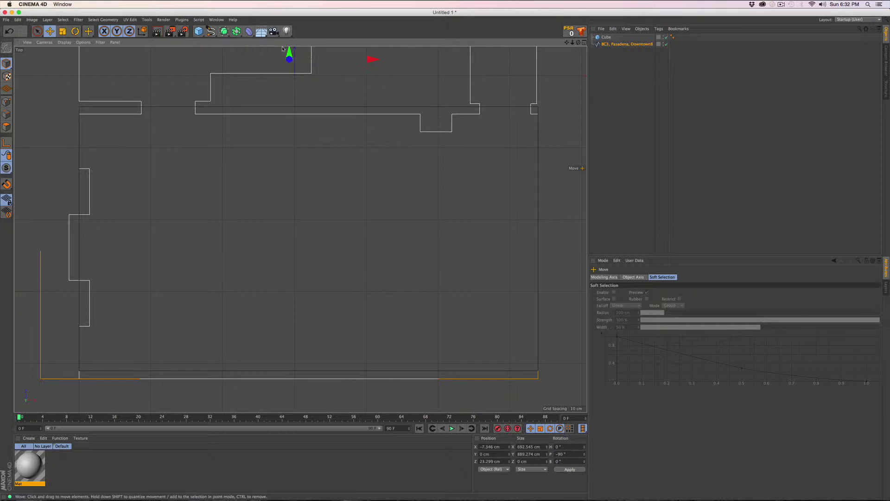
pyautogui.moveTo(288, 54)
pyautogui.mouseDown()
pyautogui.moveTo(289, 41)
pyautogui.moveTo(291, 53)
pyautogui.mouseUp()
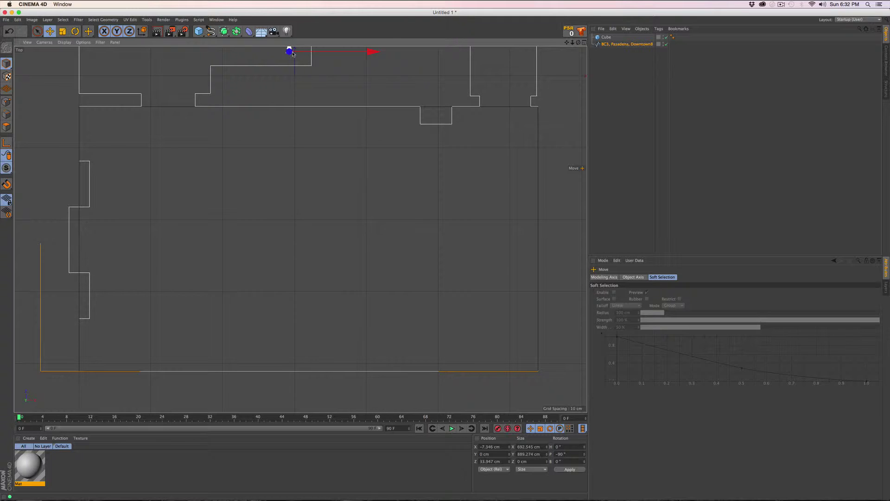
# Return to the perspective view and delete the reference cube
pyautogui.middleClick(378, 255)
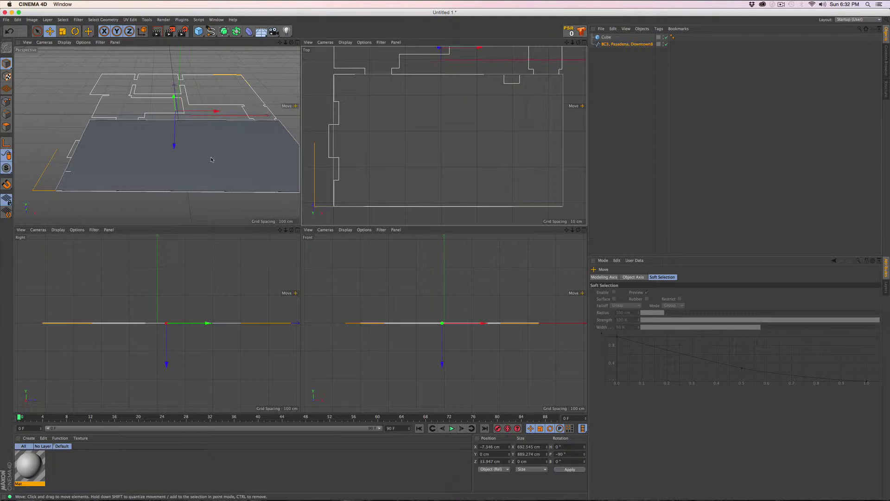
pyautogui.middleClick(237, 174)
pyautogui.keyDown('alt'); pyautogui.moveTo(460, 236); pyautogui.dragTo(401, 229, button='middle'); pyautogui.keyUp('alt')
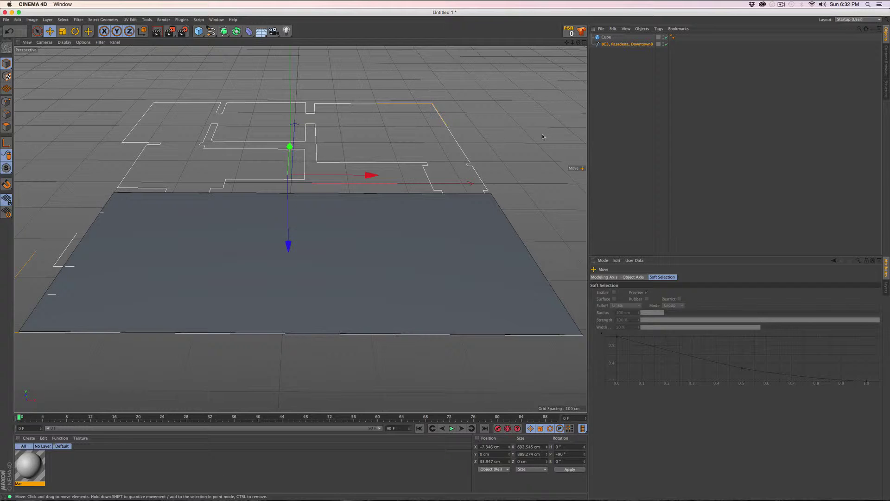
pyautogui.click(609, 37)
pyautogui.press('Delete')
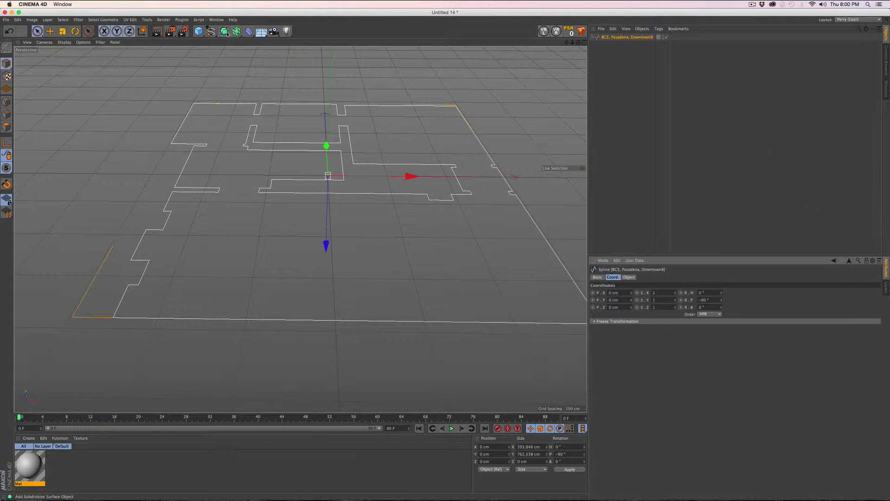
# Place the floor-plan spline inside a new Extrude object and set its start and end caps to None
pyautogui.moveTo(224, 32); pyautogui.dragTo(299, 41)
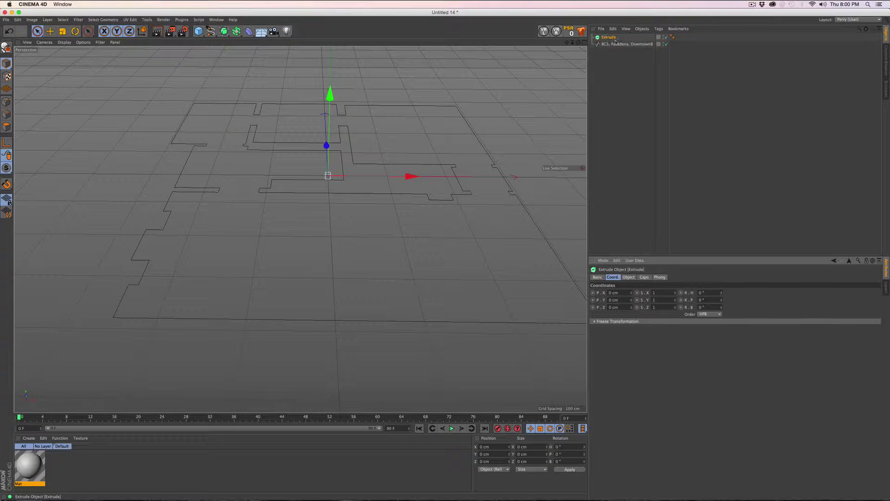
pyautogui.moveTo(615, 45); pyautogui.dragTo(609, 38)
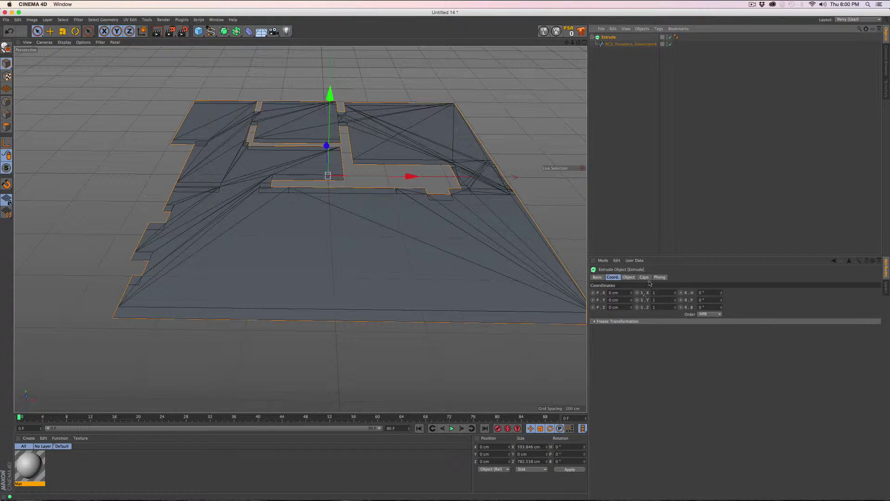
pyautogui.click(644, 277)
pyautogui.click(663, 293)
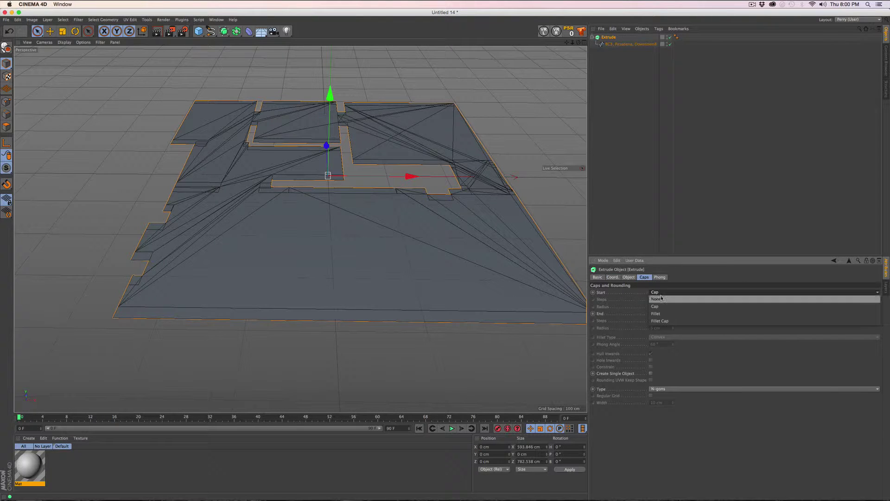
pyautogui.click(664, 300)
pyautogui.click(664, 317)
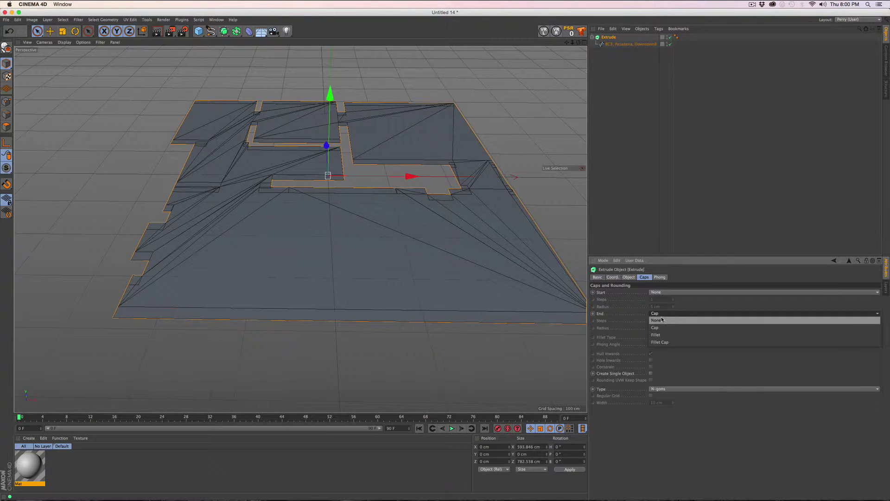
pyautogui.click(664, 319)
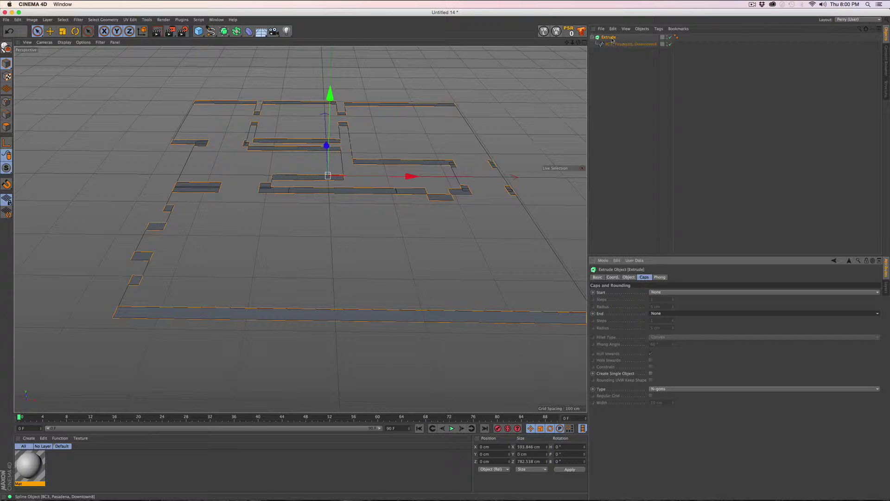
# Set the Extrude object's Z movement to 0 cm
pyautogui.click(629, 277)
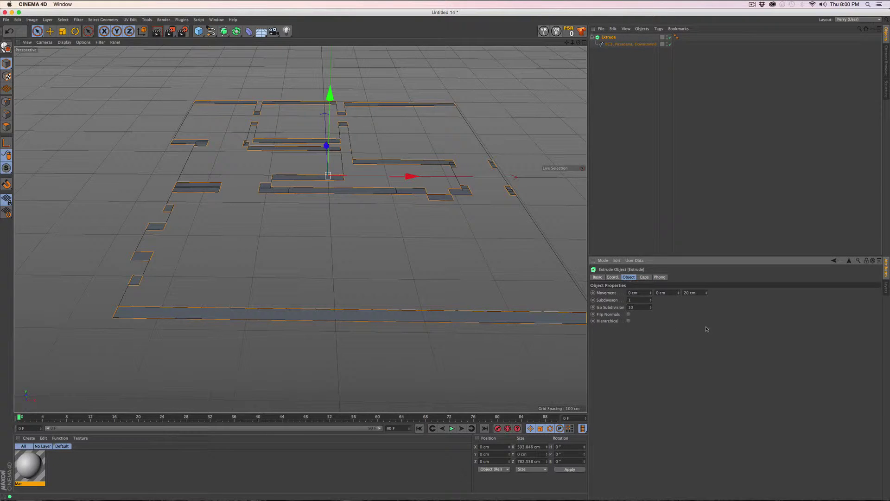
pyautogui.doubleClick(693, 293)
pyautogui.write('0')
pyautogui.press('Return')
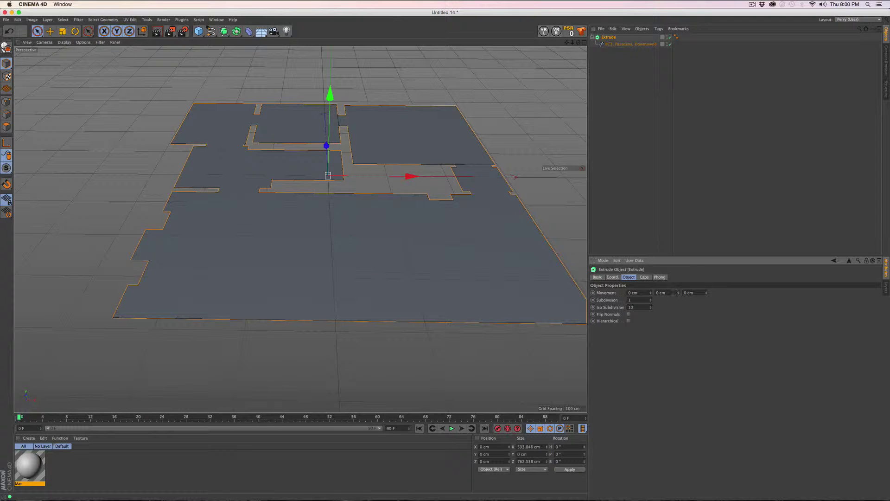
# Raise the walls by setting the Extrude object's Y movement to 199 cm
pyautogui.moveTo(668, 293); pyautogui.dragTo(629, 295)
pyautogui.moveTo(678, 293); pyautogui.dragTo(678, 294)
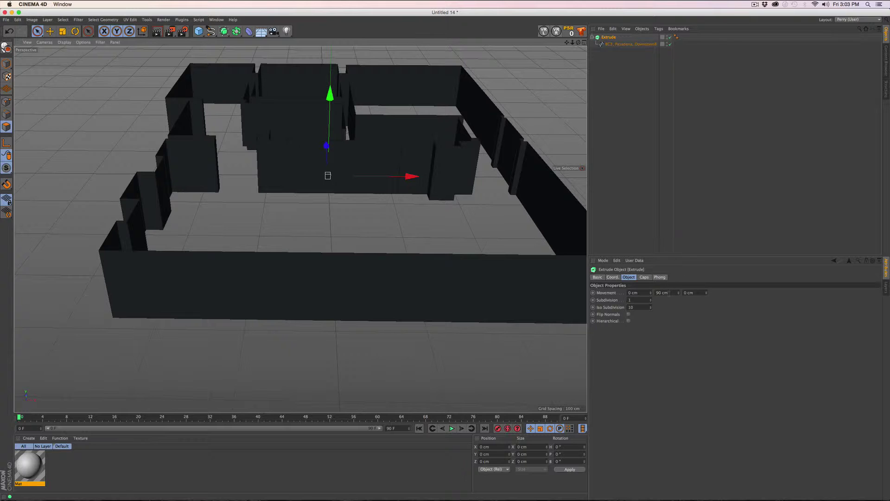
pyautogui.click(670, 293)
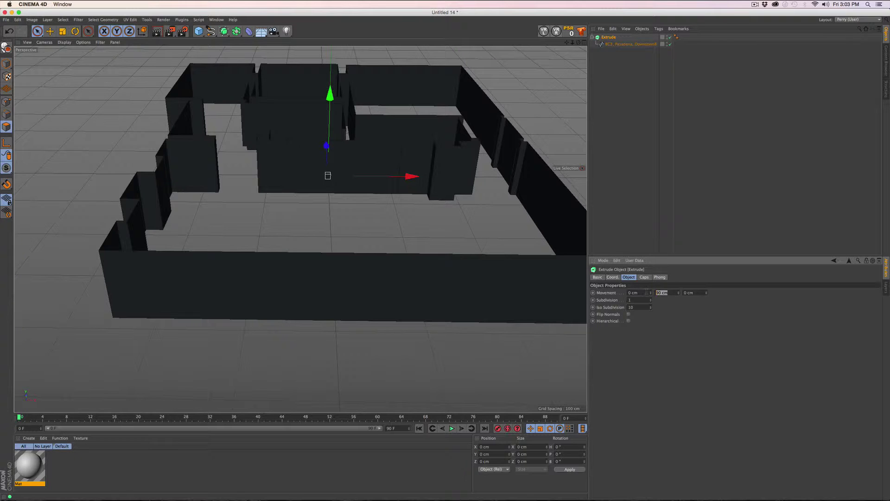
pyautogui.write('199')
pyautogui.press('Return')
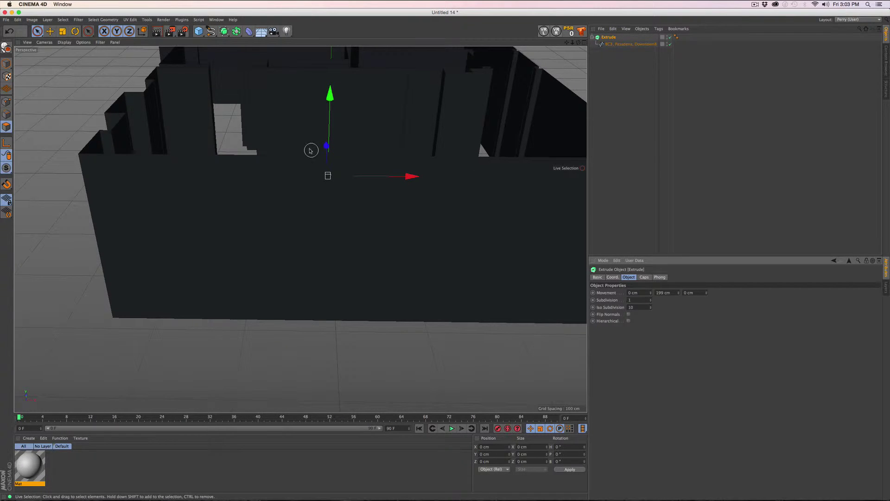
# Convert the Extrude object to an editable polygon object and switch to edge mode
pyautogui.keyDown('alt'); pyautogui.moveTo(266, 123); pyautogui.dragTo(243, 258); pyautogui.keyUp('alt')
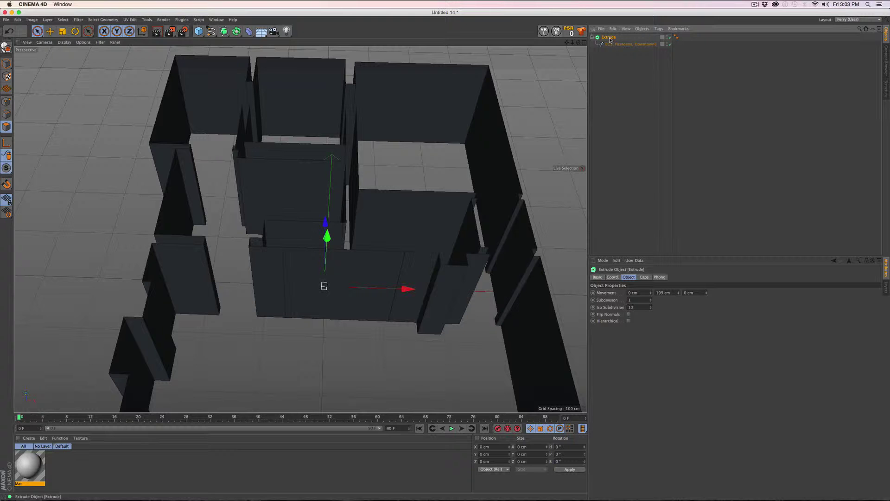
pyautogui.press('c')
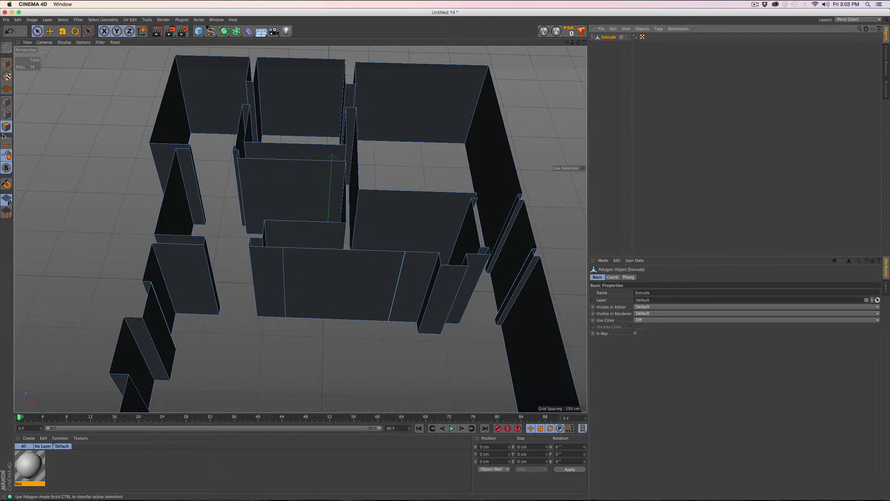
pyautogui.click(6, 114)
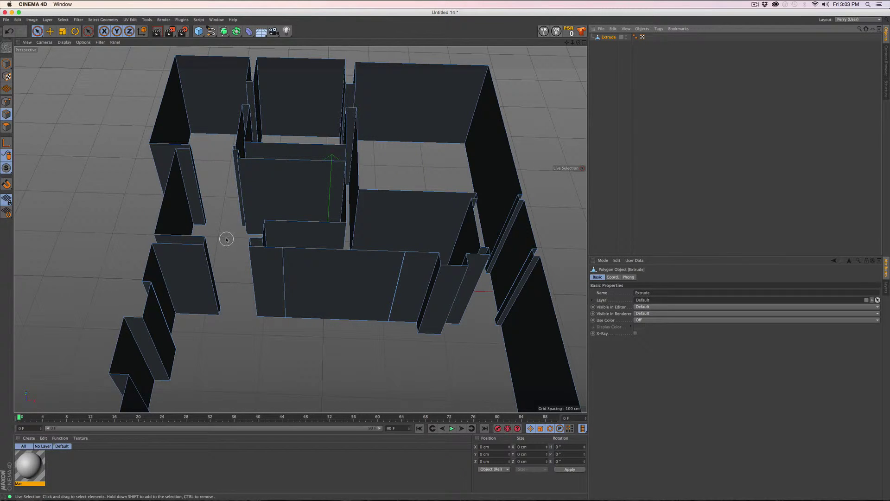
# Bridge the short top edges of the two wall ends across the doorway between the living room and the hallway
pyautogui.scroll(5, 226, 239)
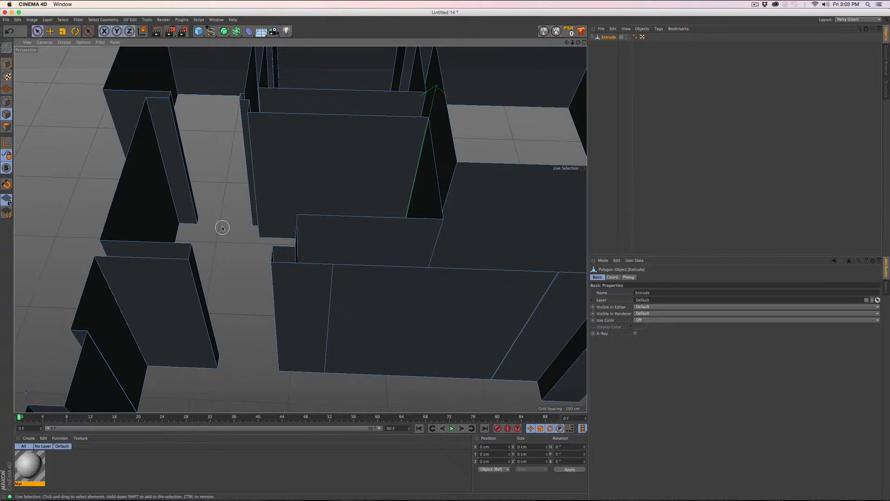
pyautogui.press('m')
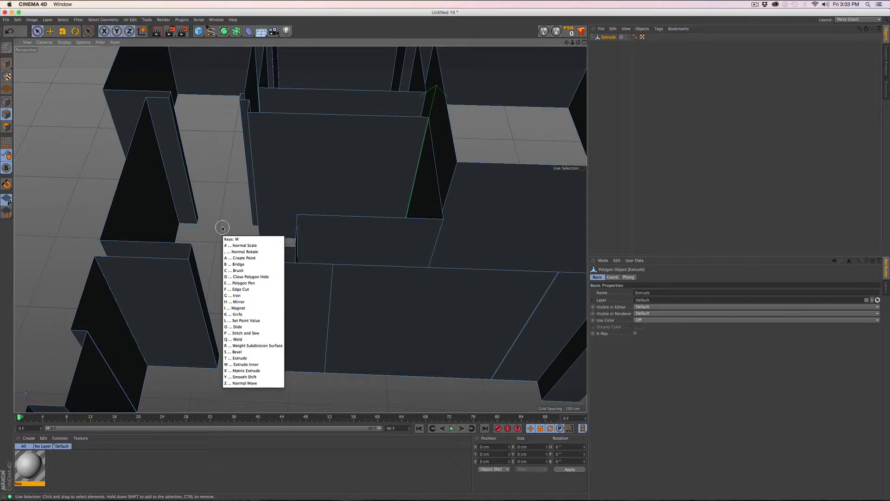
pyautogui.press('b')
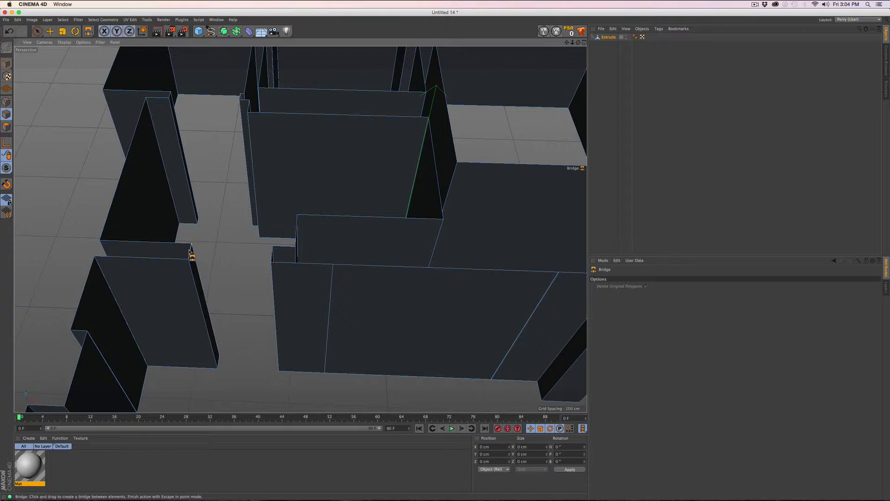
pyautogui.moveTo(190, 253); pyautogui.dragTo(253, 275)
pyautogui.scroll(5, 255, 277)
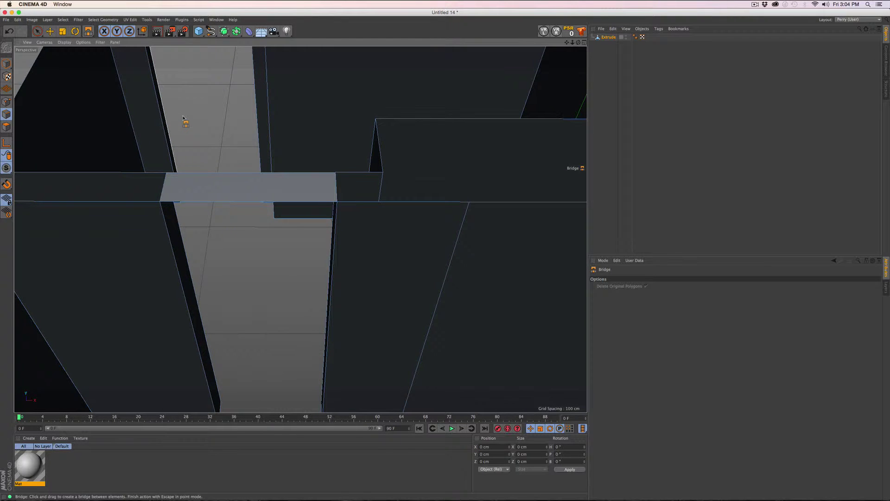
pyautogui.press('space')
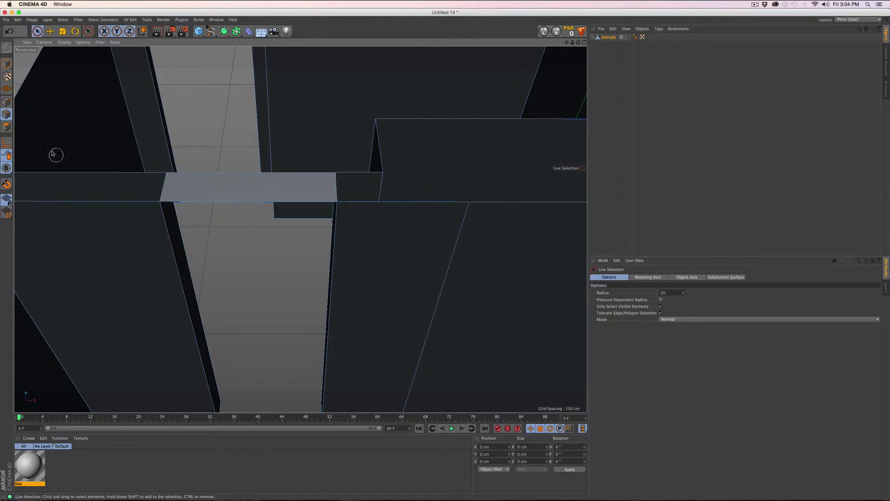
# Examine the doorway bridge and its adjoining wall faces in polygon mode, checking which faces can be selected, and clear the selection
pyautogui.click(7, 126)
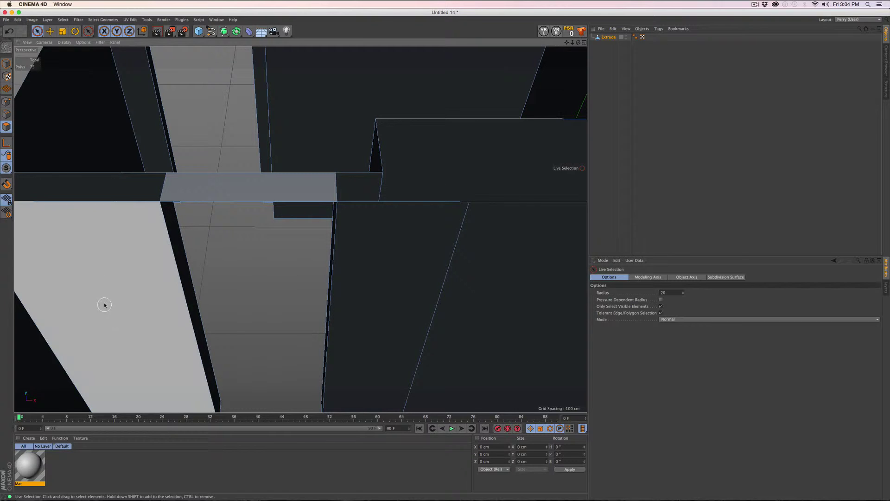
pyautogui.click(103, 304)
pyautogui.click(140, 191)
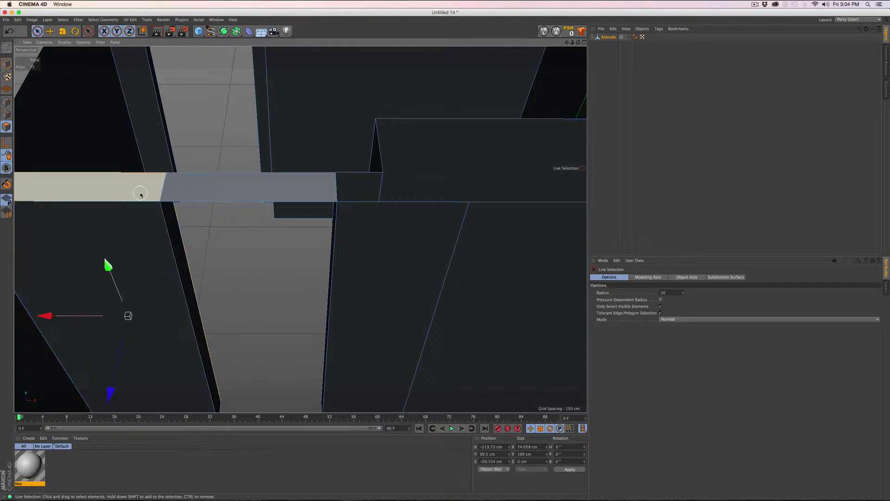
pyautogui.click(246, 289)
pyautogui.click(233, 205)
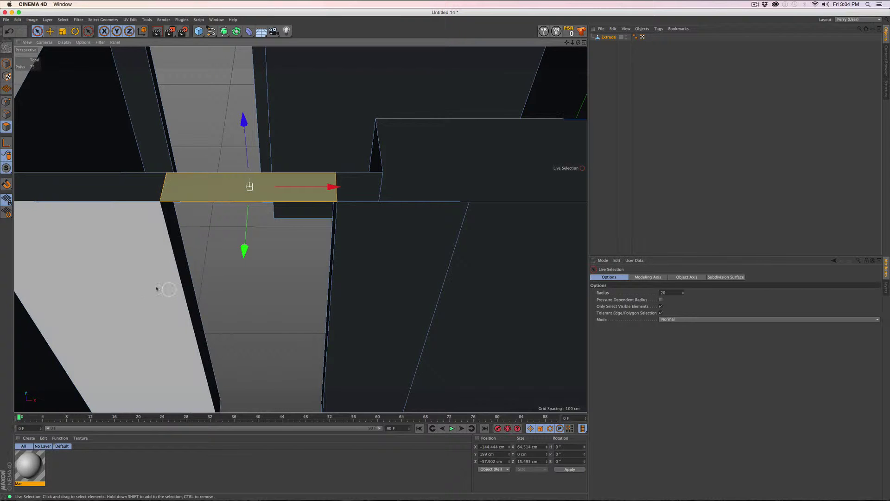
pyautogui.click(141, 288)
pyautogui.keyDown('alt'); pyautogui.moveTo(240, 297); pyautogui.dragTo(220, 292); pyautogui.keyUp('alt')
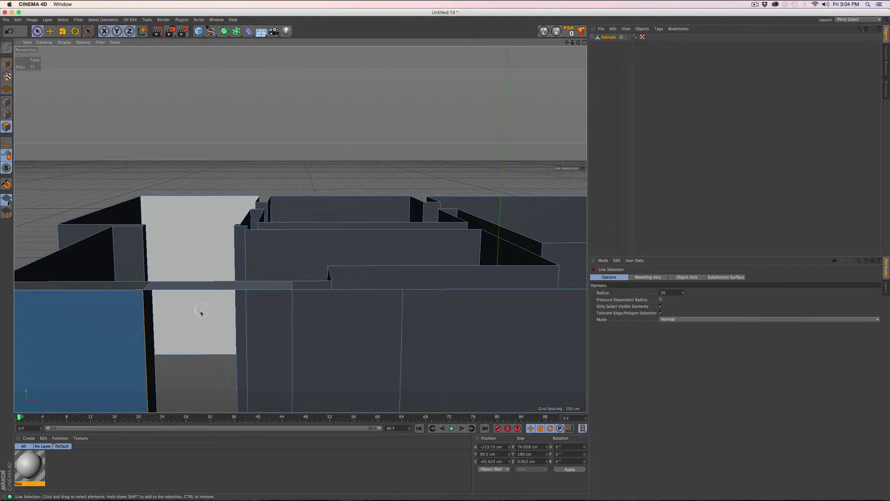
pyautogui.scroll(6, 199, 309)
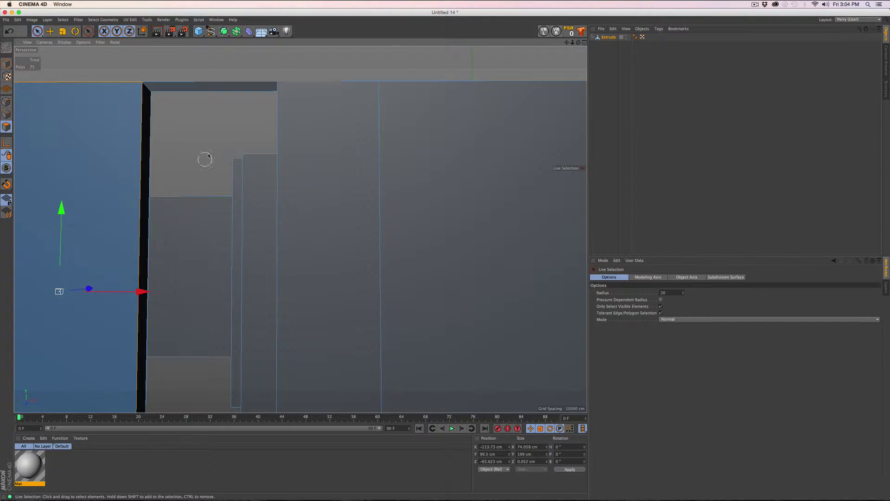
pyautogui.click(214, 88)
pyautogui.keyDown('shift'); pyautogui.click(85, 150); pyautogui.keyUp('shift')
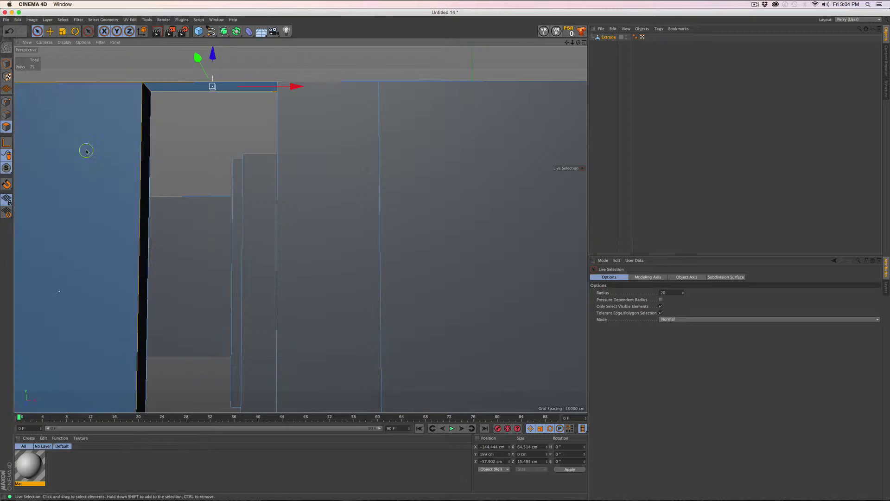
pyautogui.keyDown('shift'); pyautogui.click(147, 157); pyautogui.keyUp('shift')
pyautogui.click(219, 147)
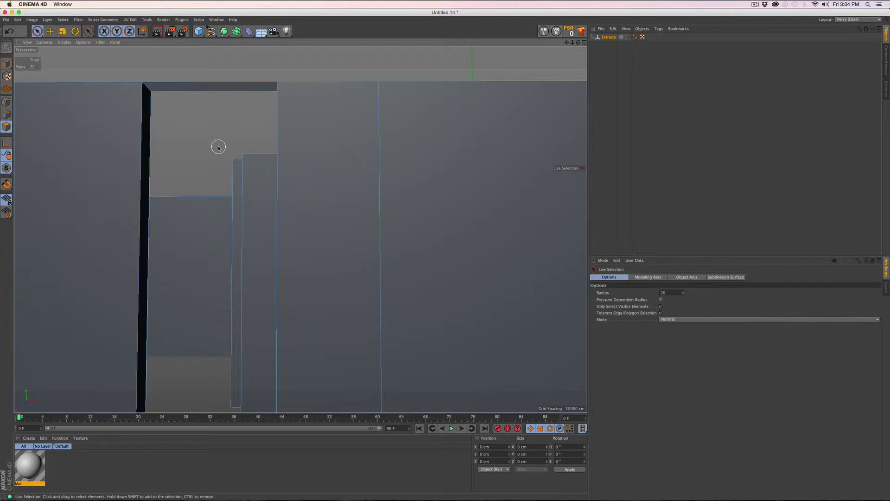
# Bridge the short top edges of the wall ends across the next doorway at the far end of the hallway, working in edge mode
pyautogui.keyDown('alt'); pyautogui.moveTo(211, 132); pyautogui.dragTo(205, 170); pyautogui.keyUp('alt')
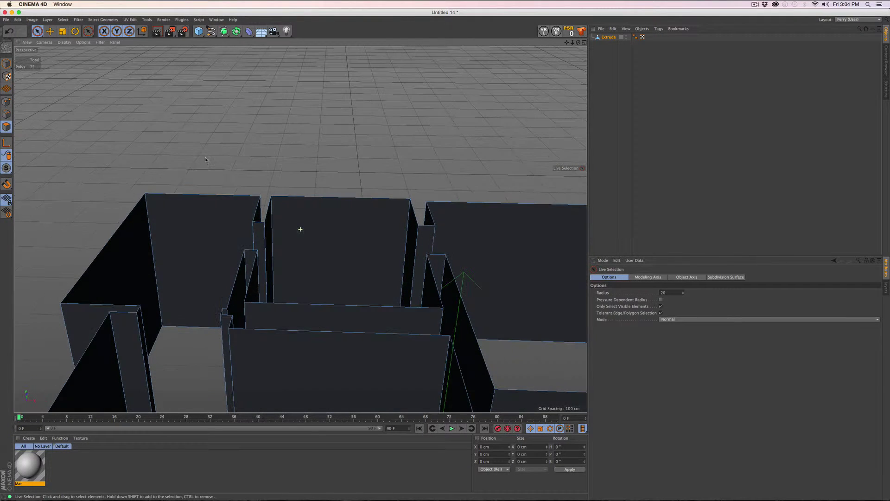
pyautogui.keyDown('alt'); pyautogui.moveTo(201, 215); pyautogui.dragTo(231, 100, button='middle'); pyautogui.keyUp('alt')
pyautogui.keyDown('alt'); pyautogui.moveTo(219, 132); pyautogui.dragTo(225, 191); pyautogui.keyUp('alt')
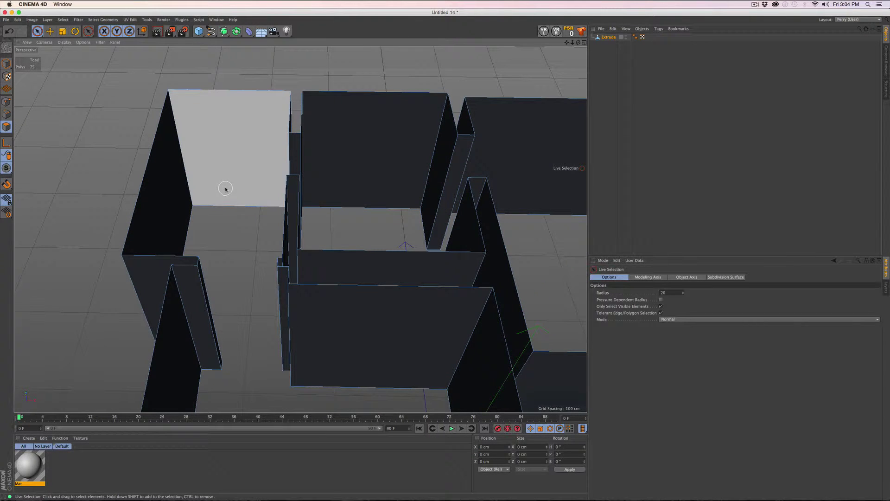
pyautogui.press('m')
pyautogui.press('b')
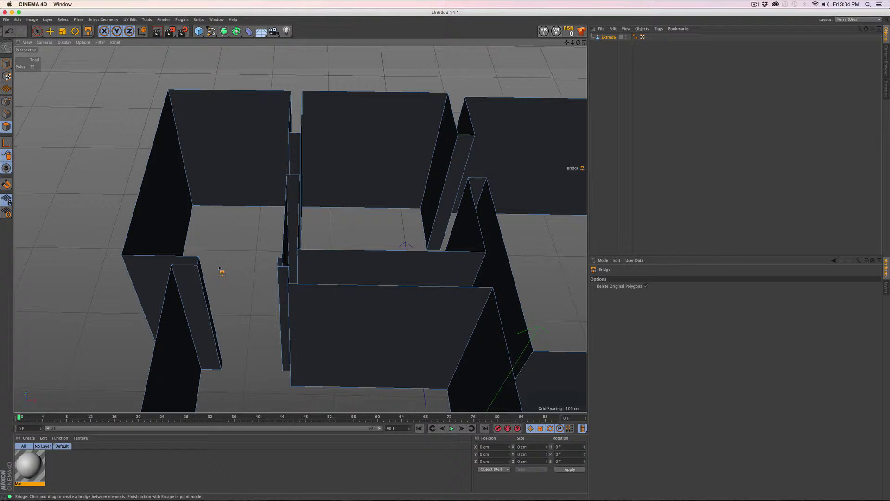
pyautogui.click(6, 114)
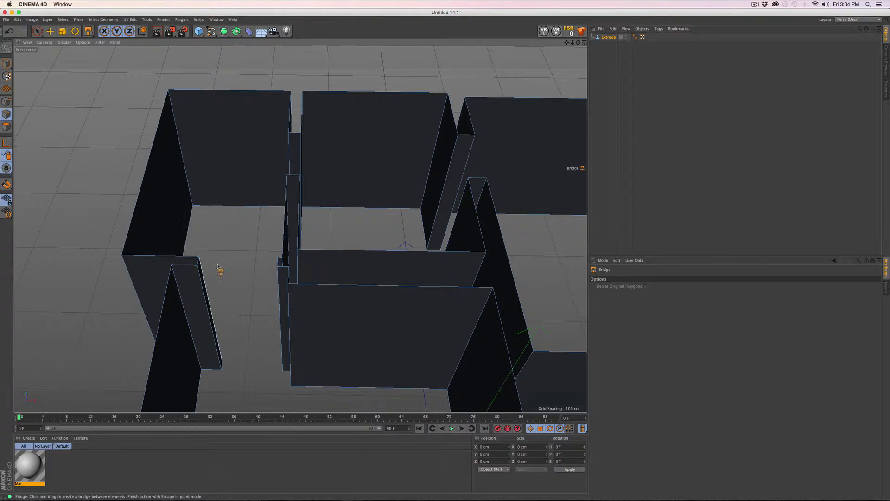
pyautogui.scroll(6, 219, 267)
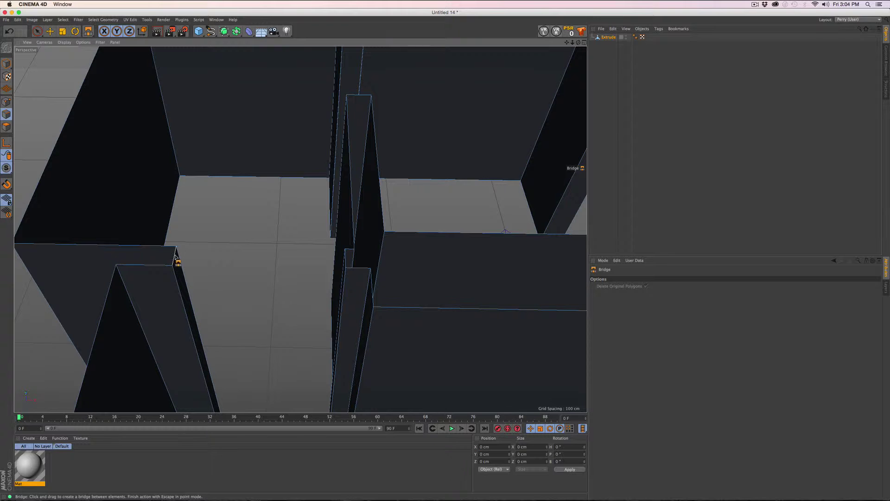
pyautogui.moveTo(175, 255); pyautogui.dragTo(348, 260)
# Bridge the short top wall edges across the doorways of the two neighbouring back rooms
pyautogui.keyDown('alt'); pyautogui.moveTo(262, 100); pyautogui.dragTo(137, 185); pyautogui.keyUp('alt')
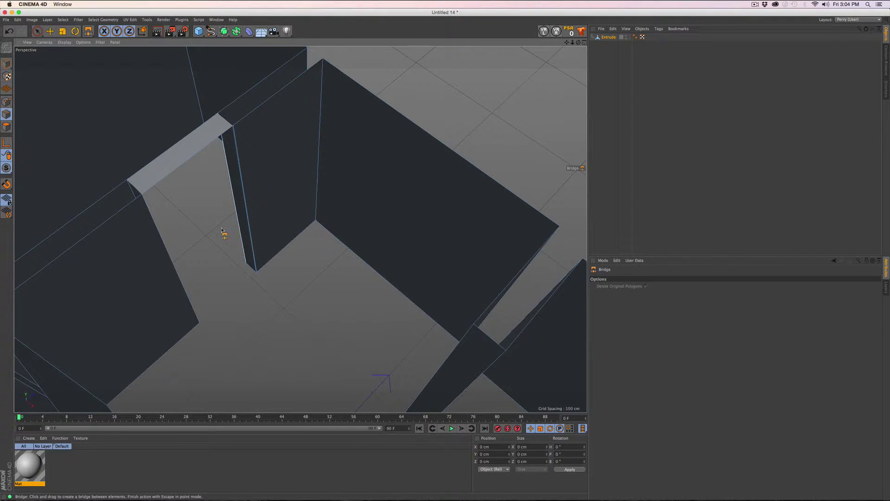
pyautogui.keyDown('alt'); pyautogui.moveTo(224, 232); pyautogui.dragTo(190, 224); pyautogui.keyUp('alt')
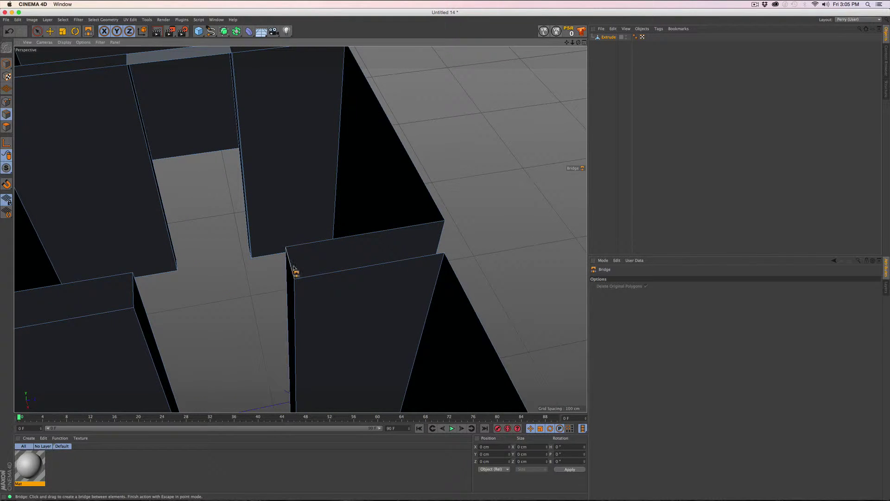
pyautogui.moveTo(291, 265); pyautogui.dragTo(134, 299)
pyautogui.scroll(-5, 210, 331)
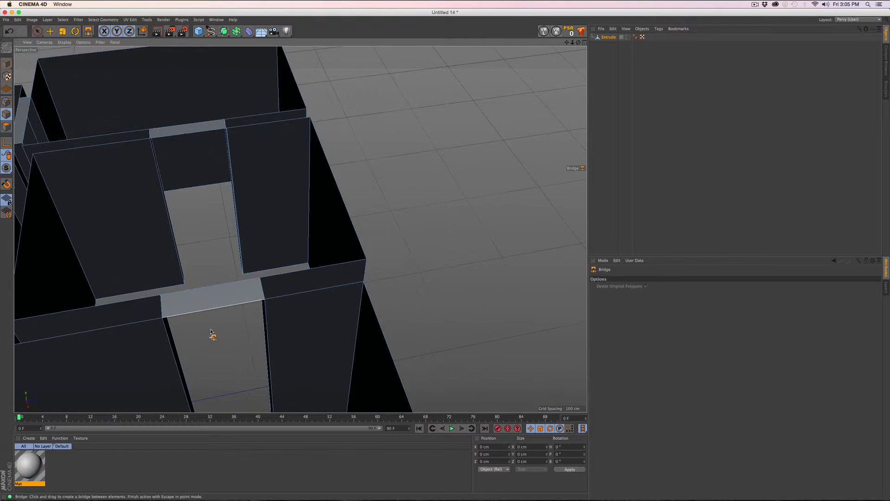
# Bridge the short top edges across the doorway between the large back room and the small side passage
pyautogui.keyDown('alt'); pyautogui.moveTo(210, 330); pyautogui.dragTo(251, 234, button='middle'); pyautogui.keyUp('alt')
pyautogui.keyDown('alt'); pyautogui.moveTo(251, 234); pyautogui.dragTo(424, 185); pyautogui.keyUp('alt')
pyautogui.keyDown('alt'); pyautogui.moveTo(306, 306); pyautogui.dragTo(374, 307); pyautogui.keyUp('alt')
pyautogui.moveTo(329, 274); pyautogui.dragTo(435, 293)
pyautogui.scroll(-4, 358, 339)
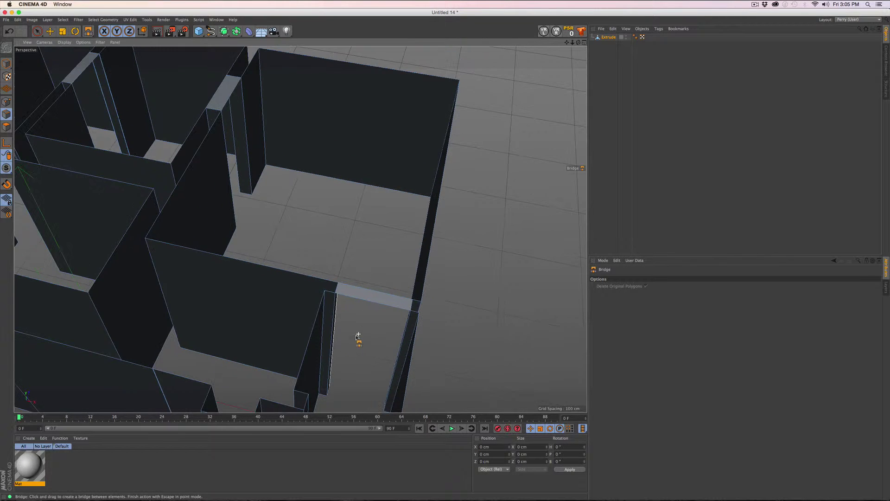
# Bridge the short top edges across the doorway between the side passage and the living room
pyautogui.keyDown('alt'); pyautogui.moveTo(346, 353); pyautogui.dragTo(373, 235, button='middle'); pyautogui.keyUp('alt')
pyautogui.keyDown('alt'); pyautogui.moveTo(372, 274); pyautogui.dragTo(434, 294); pyautogui.keyUp('alt')
pyautogui.keyDown('alt'); pyautogui.moveTo(386, 329); pyautogui.dragTo(383, 327); pyautogui.keyUp('alt')
pyautogui.scroll(-5, 212, 332)
pyautogui.keyDown('alt'); pyautogui.moveTo(185, 331); pyautogui.dragTo(337, 286, button='middle'); pyautogui.keyUp('alt')
pyautogui.keyDown('alt'); pyautogui.moveTo(297, 326); pyautogui.dragTo(283, 241, button='middle'); pyautogui.keyUp('alt')
pyautogui.keyDown('alt'); pyautogui.moveTo(255, 228); pyautogui.dragTo(267, 273); pyautogui.keyUp('alt')
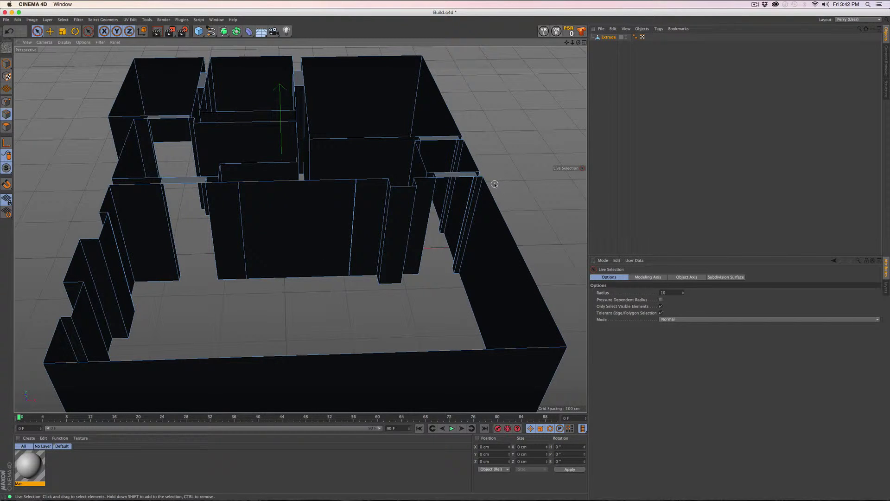
# Select the top edges of the living room's long outer side wall, its short return at the passage doorway, and the front wall
pyautogui.scroll(8, 342, 302)
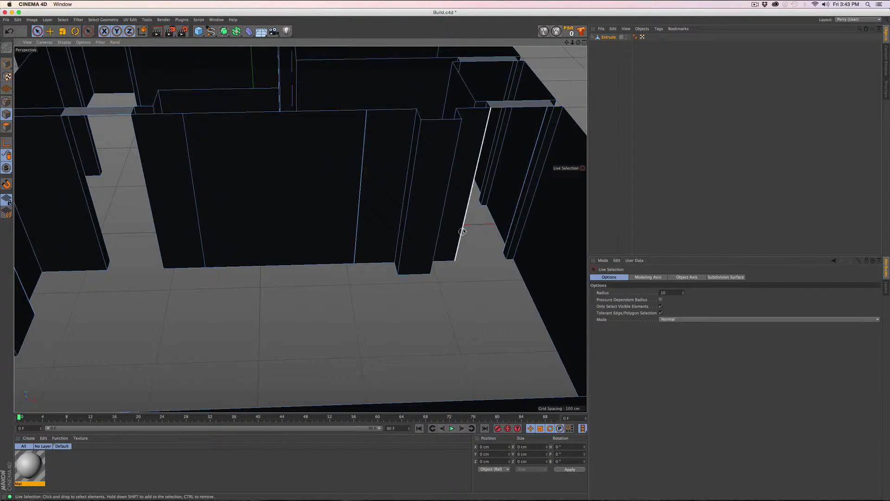
pyautogui.scroll(-8, 420, 247)
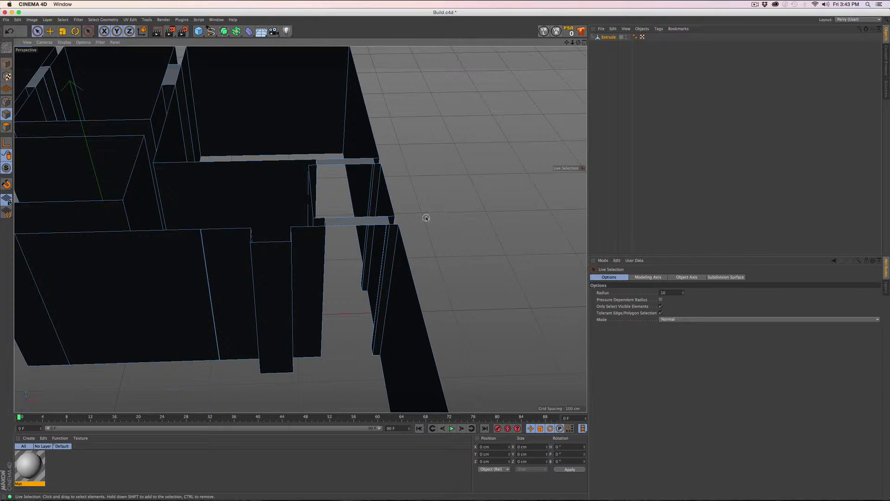
pyautogui.scroll(4, 419, 248)
pyautogui.scroll(6, 419, 249)
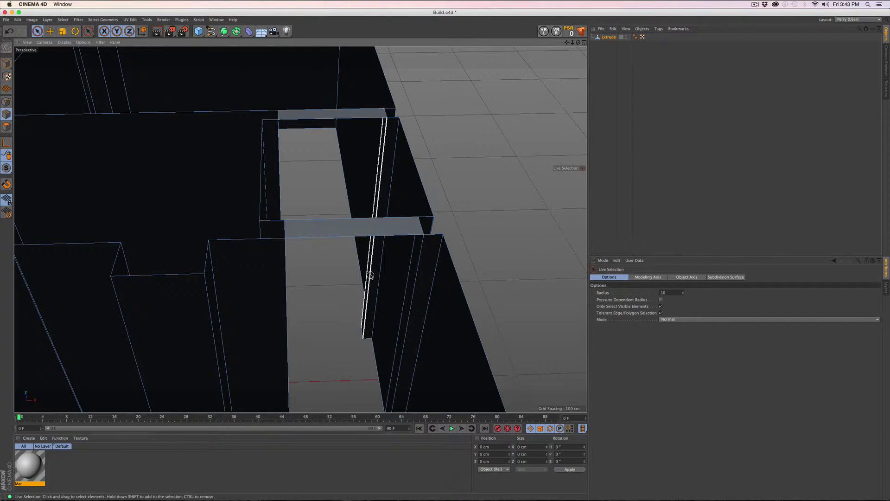
pyautogui.click(437, 233)
pyautogui.keyDown('alt'); pyautogui.moveTo(496, 263); pyautogui.dragTo(494, 231, button='middle'); pyautogui.keyUp('alt')
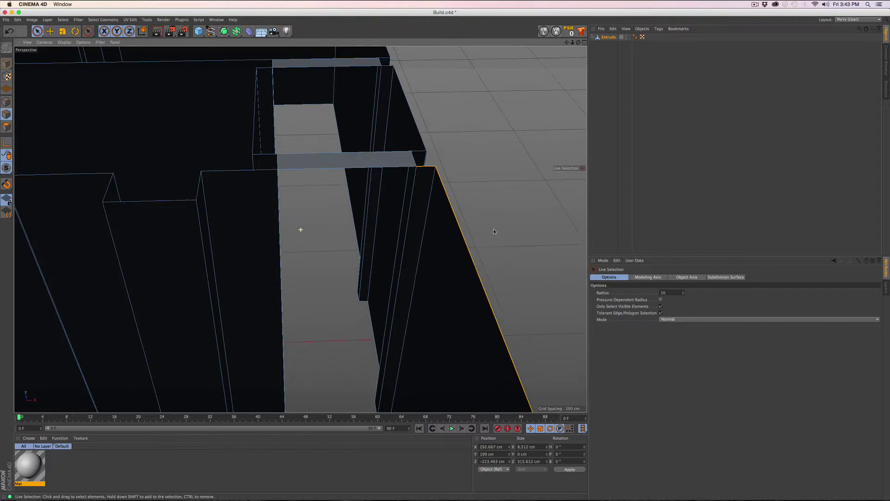
pyautogui.keyDown('alt'); pyautogui.moveTo(494, 231); pyautogui.dragTo(420, 204); pyautogui.keyUp('alt')
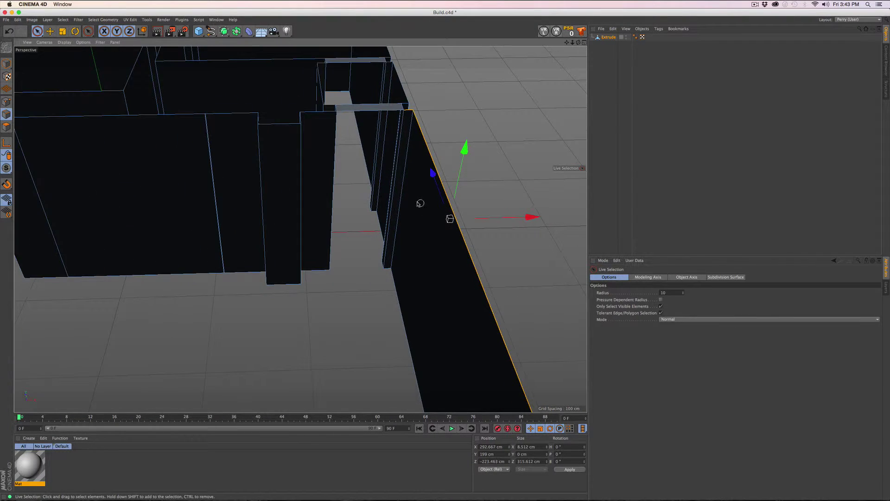
pyautogui.scroll(-3, 420, 203)
pyautogui.keyDown('shift'); pyautogui.click(364, 346); pyautogui.keyUp('shift')
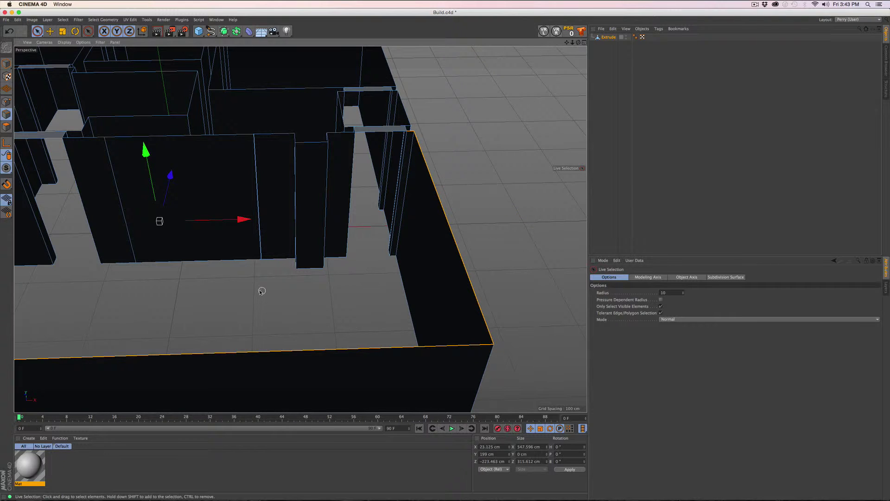
# Add the top edges of the first recess in the stepped side wall, starting from the front corner, to the selection
pyautogui.moveTo(262, 290)
pyautogui.keyDown('alt'); pyautogui.mouseDown()
pyautogui.moveTo(300, 229)
pyautogui.moveTo(257, 290)
pyautogui.mouseUp(); pyautogui.keyUp('alt')
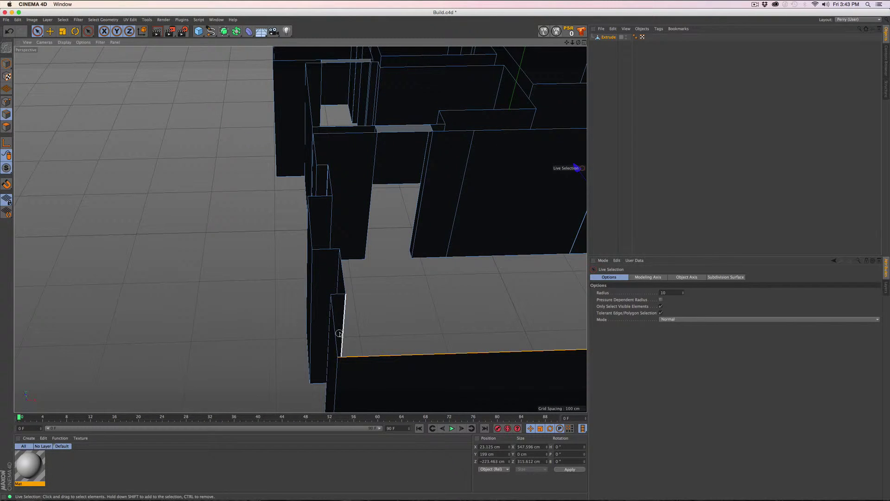
pyautogui.keyDown('alt'); pyautogui.moveTo(366, 290); pyautogui.dragTo(368, 302); pyautogui.keyUp('alt')
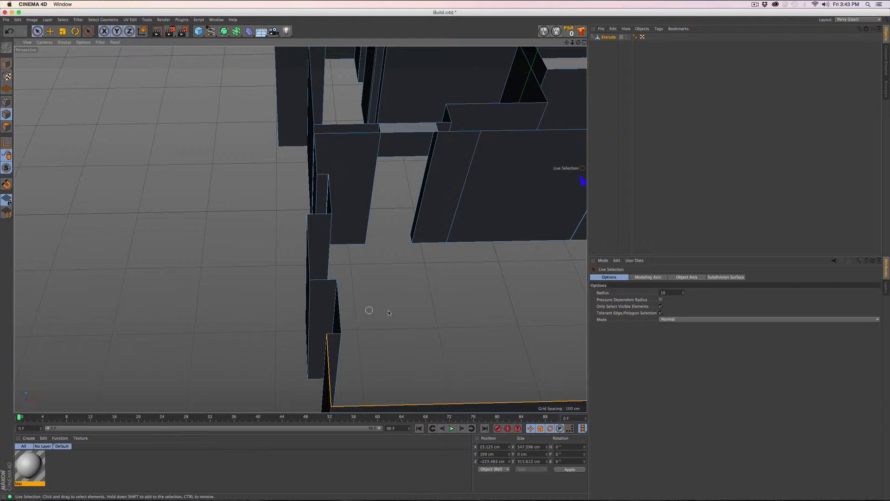
pyautogui.keyDown('alt'); pyautogui.moveTo(380, 324); pyautogui.dragTo(369, 324); pyautogui.keyUp('alt')
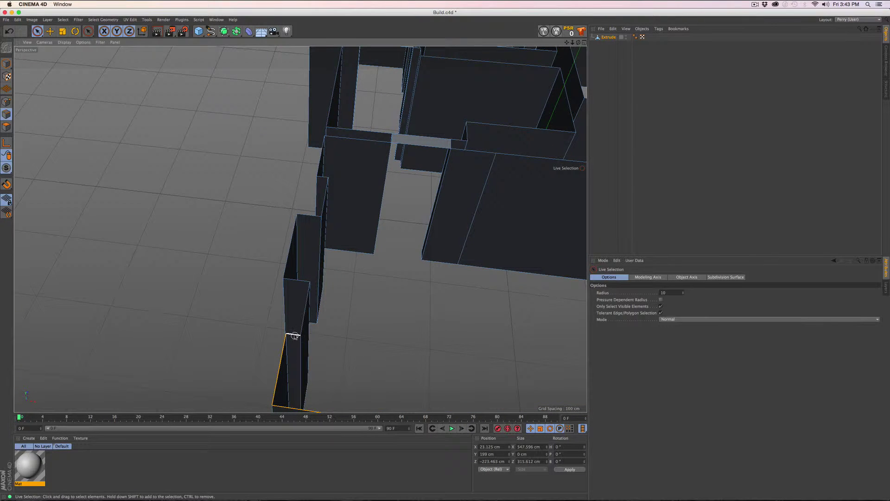
pyautogui.keyDown('shift'); pyautogui.click(294, 335); pyautogui.keyUp('shift')
pyautogui.keyDown('shift'); pyautogui.click(306, 308); pyautogui.keyUp('shift')
pyautogui.keyDown('ctrl'); pyautogui.click(300, 252); pyautogui.keyUp('ctrl')
pyautogui.keyDown('alt'); pyautogui.moveTo(290, 242); pyautogui.dragTo(288, 243); pyautogui.keyUp('alt')
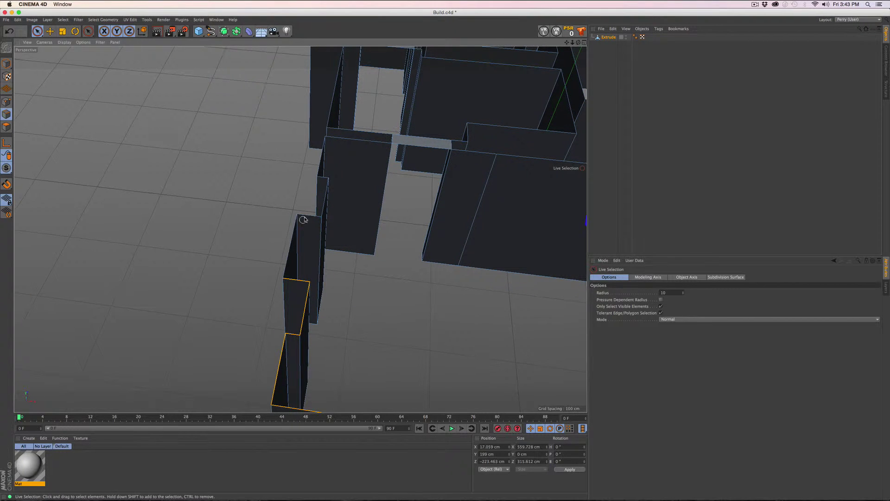
# Add the remaining top edges of the stepped side wall and the short wall up to the hallway doorway to the selection
pyautogui.keyDown('shift'); pyautogui.click(290, 249); pyautogui.keyUp('shift')
pyautogui.keyDown('shift'); pyautogui.click(309, 216); pyautogui.keyUp('shift')
pyautogui.keyDown('shift'); pyautogui.click(320, 202); pyautogui.keyUp('shift')
pyautogui.keyDown('alt'); pyautogui.moveTo(305, 183); pyautogui.dragTo(316, 191); pyautogui.keyUp('alt')
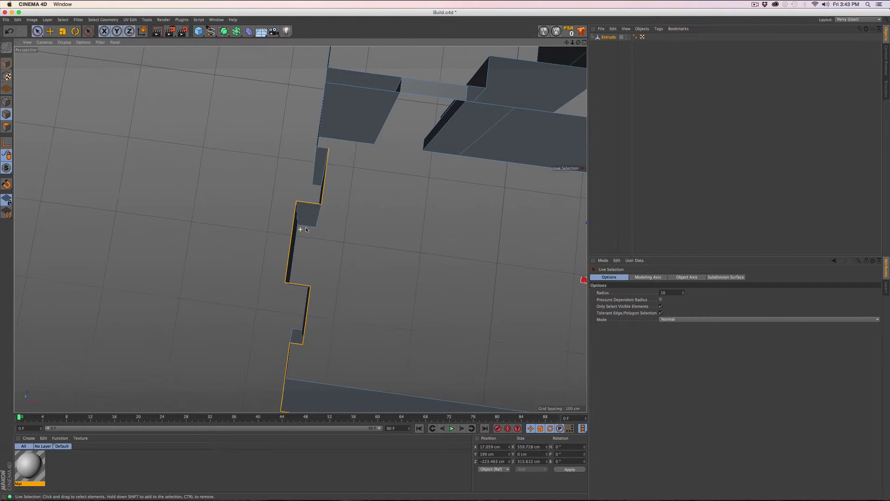
pyautogui.keyDown('alt'); pyautogui.moveTo(354, 148); pyautogui.dragTo(328, 125); pyautogui.keyUp('alt')
pyautogui.keyDown('shift'); pyautogui.click(314, 116); pyautogui.keyUp('shift')
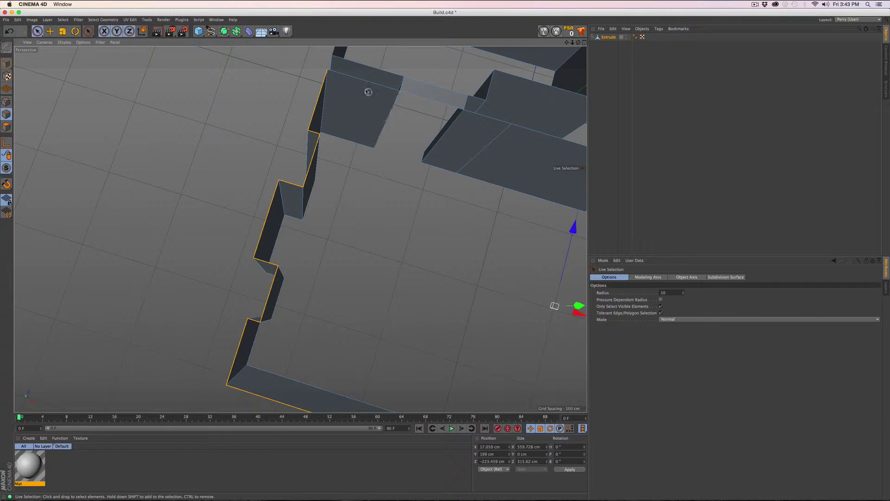
pyautogui.keyDown('shift'); pyautogui.click(363, 79); pyautogui.keyUp('shift')
# Add the top edges of the living room's inner wall between the two doorways, including the protruding pillar, to the selection
pyautogui.keyDown('alt'); pyautogui.moveTo(408, 193); pyautogui.dragTo(213, 183); pyautogui.keyUp('alt')
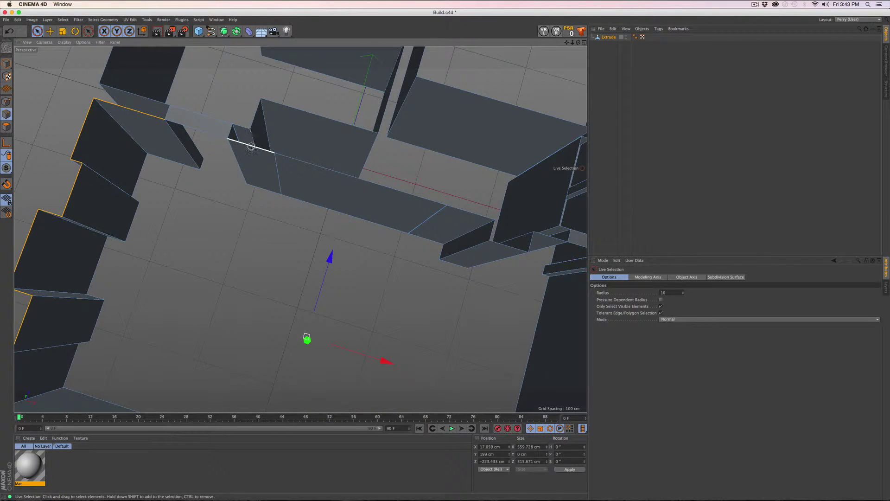
pyautogui.keyDown('shift'); pyautogui.click(307, 161); pyautogui.keyUp('shift')
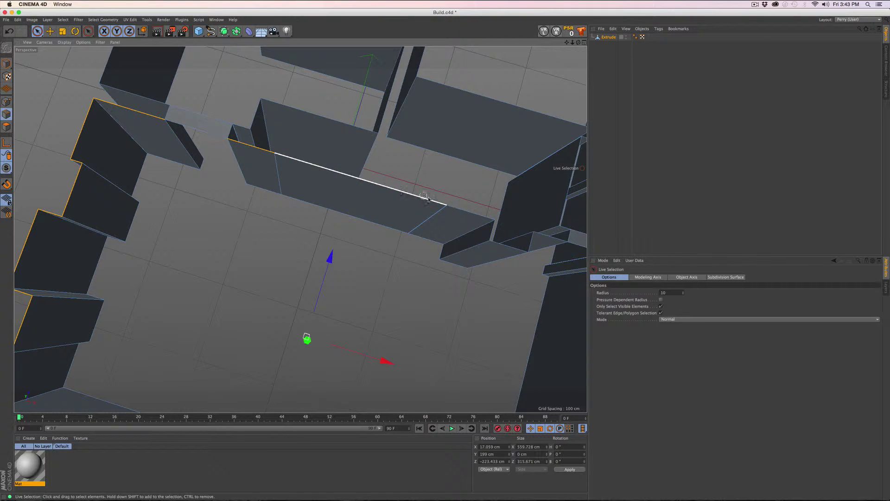
pyautogui.keyDown('shift'); pyautogui.click(462, 211); pyautogui.keyUp('shift')
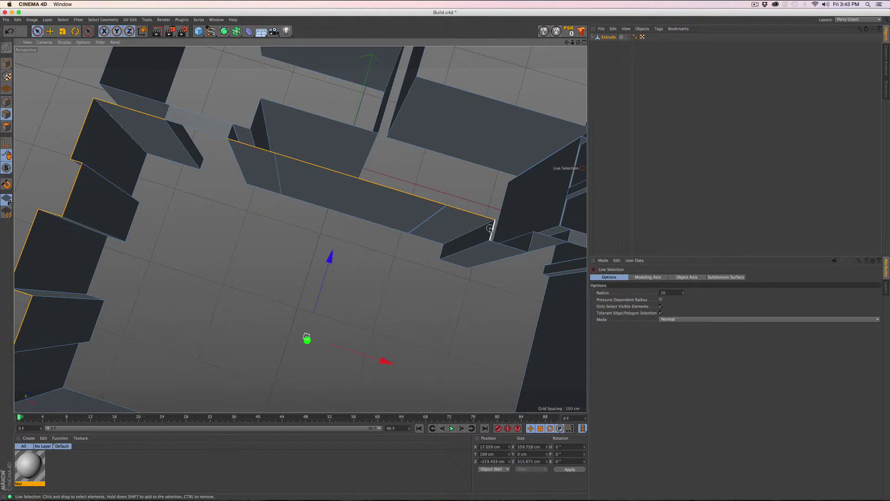
pyautogui.keyDown('shift'); pyautogui.click(493, 229); pyautogui.keyUp('shift')
pyautogui.keyDown('shift'); pyautogui.click(500, 240); pyautogui.keyUp('shift')
pyautogui.keyDown('alt'); pyautogui.moveTo(502, 266); pyautogui.dragTo(395, 275, button='middle'); pyautogui.keyUp('alt')
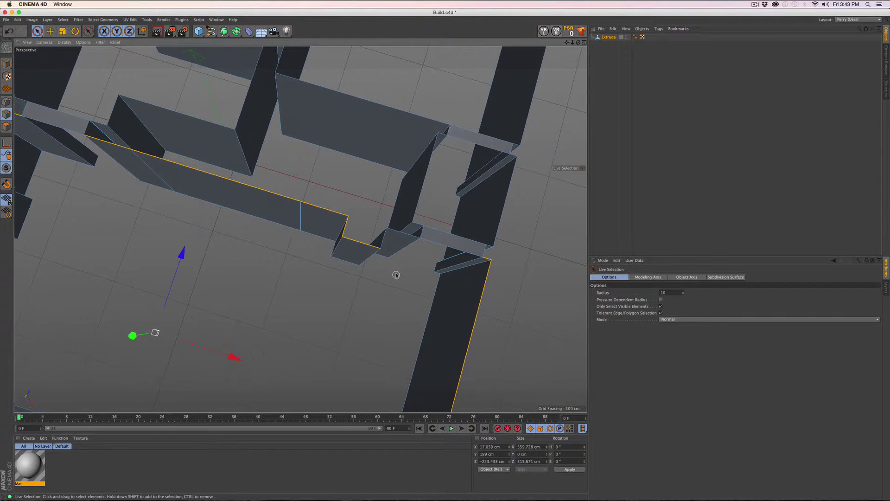
pyautogui.keyDown('alt'); pyautogui.moveTo(396, 274); pyautogui.dragTo(398, 204); pyautogui.keyUp('alt')
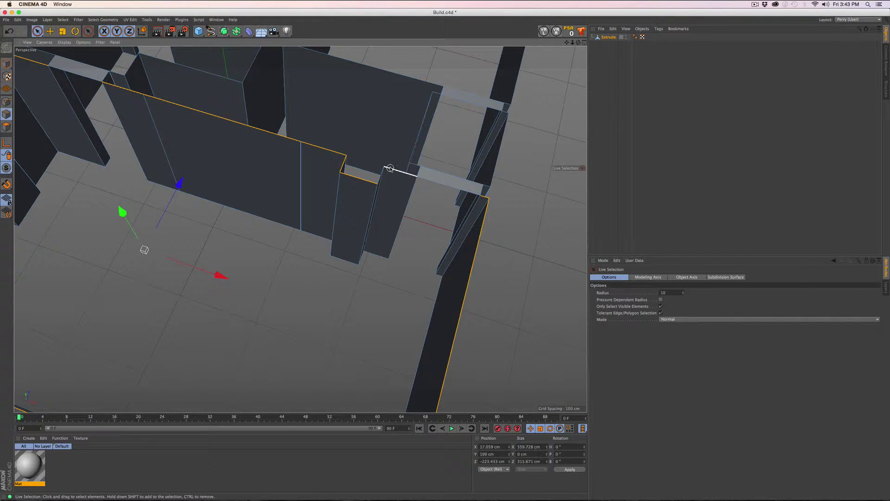
pyautogui.keyDown('alt'); pyautogui.moveTo(397, 186); pyautogui.dragTo(405, 221); pyautogui.keyUp('alt')
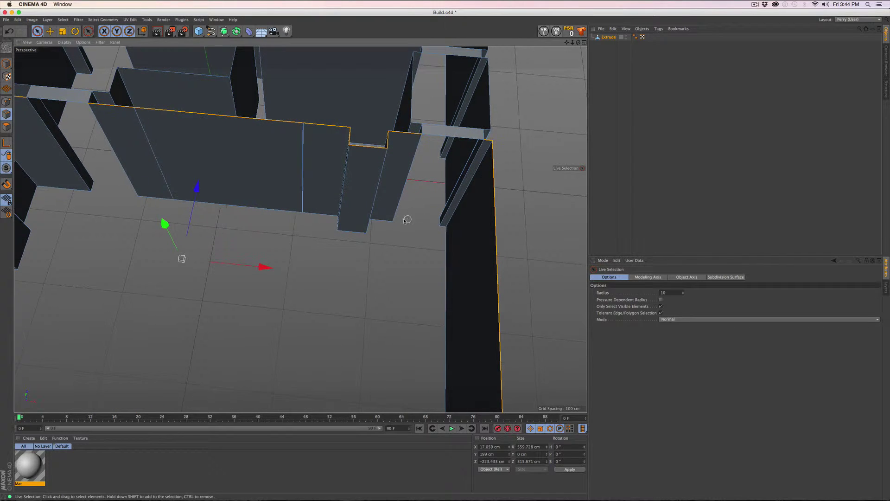
# Try to extrude the living room's selected top edges 51 cm with the passage doorway's lintel edge included in the selection
pyautogui.moveTo(242, 237)
pyautogui.keyDown('alt'); pyautogui.mouseDown(button='middle')
pyautogui.moveTo(267, 237)
pyautogui.moveTo(216, 238)
pyautogui.mouseUp(button='middle'); pyautogui.keyUp('alt')
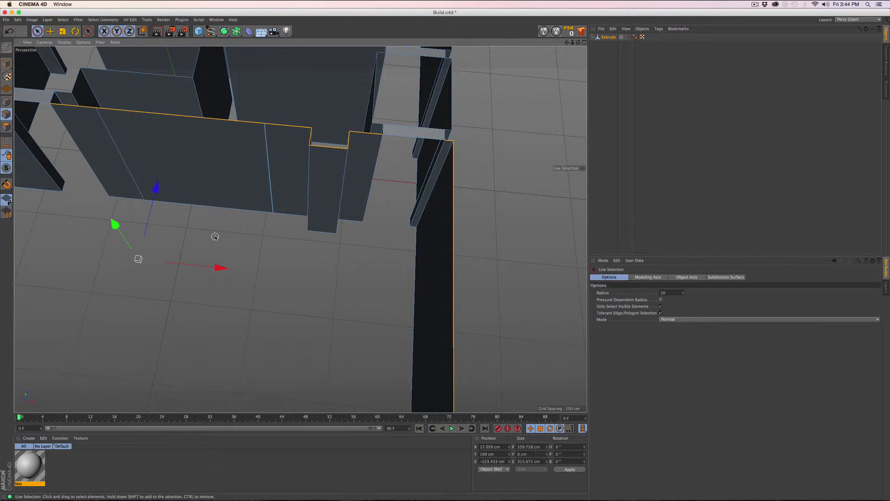
pyautogui.keyDown('shift'); pyautogui.click(404, 137); pyautogui.keyUp('shift')
pyautogui.press('m')
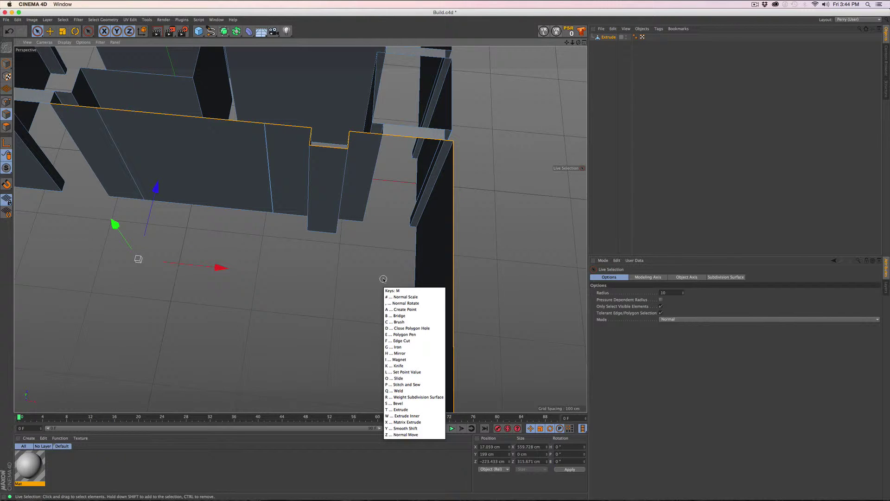
pyautogui.press('t')
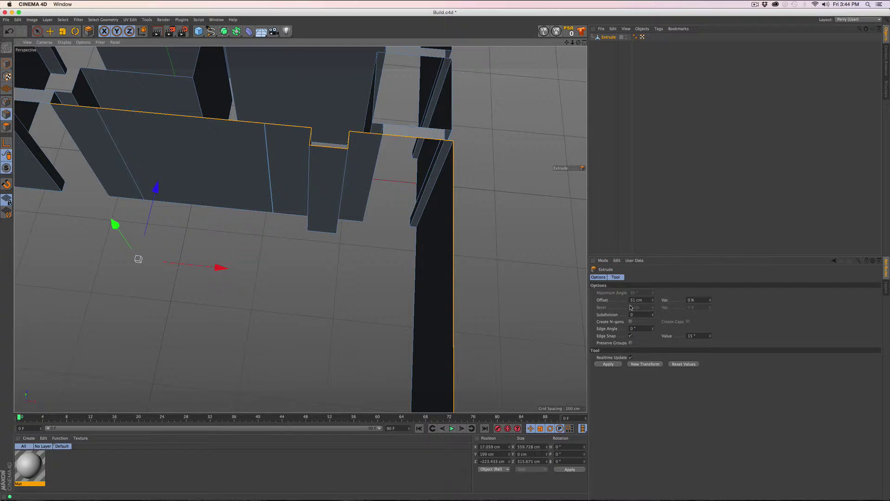
pyautogui.moveTo(646, 300); pyautogui.dragTo(626, 300)
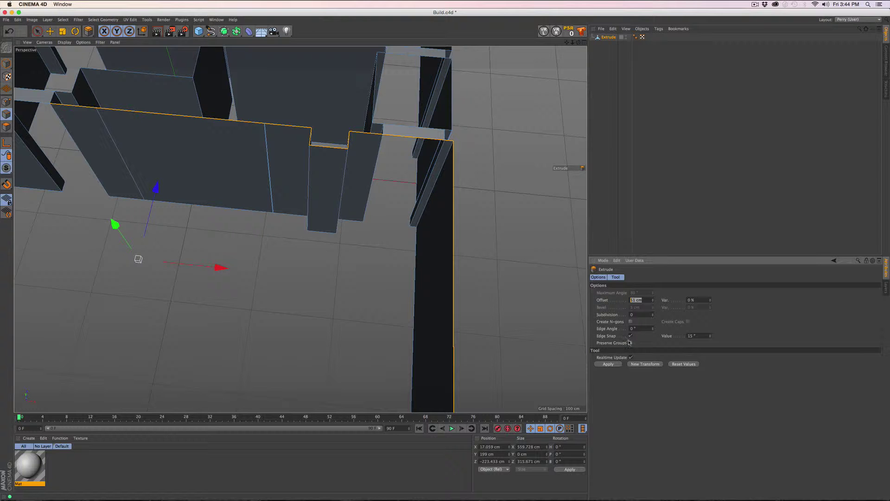
pyautogui.click(608, 365)
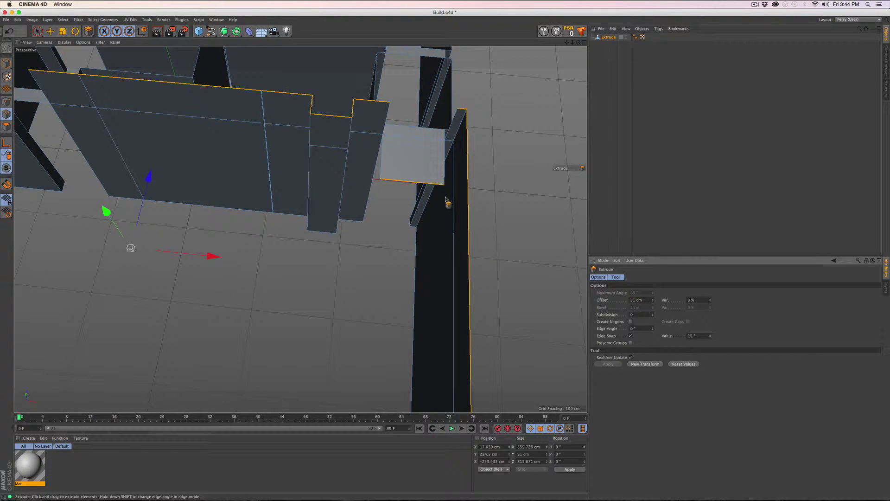
pyautogui.moveTo(447, 197)
pyautogui.keyDown('alt'); pyautogui.mouseDown()
pyautogui.moveTo(459, 165)
pyautogui.moveTo(470, 178)
pyautogui.moveTo(459, 194)
pyautogui.moveTo(461, 186)
pyautogui.mouseUp(); pyautogui.keyUp('alt')
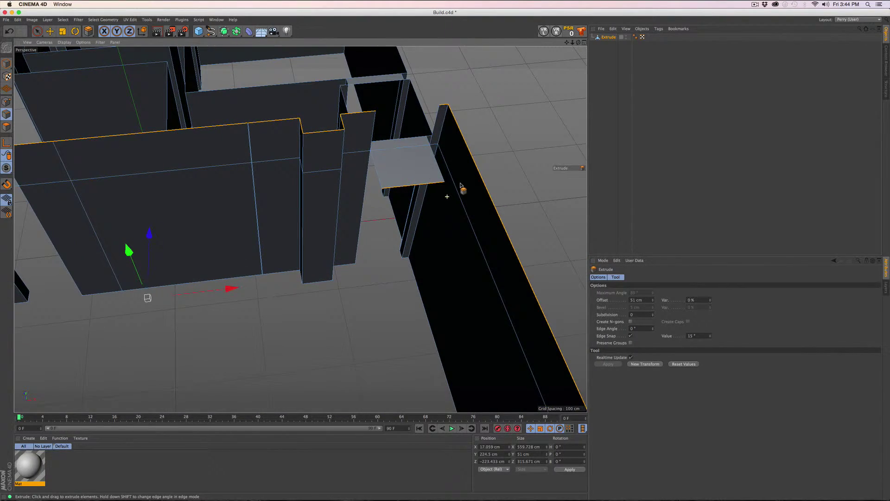
pyautogui.press('super+z')
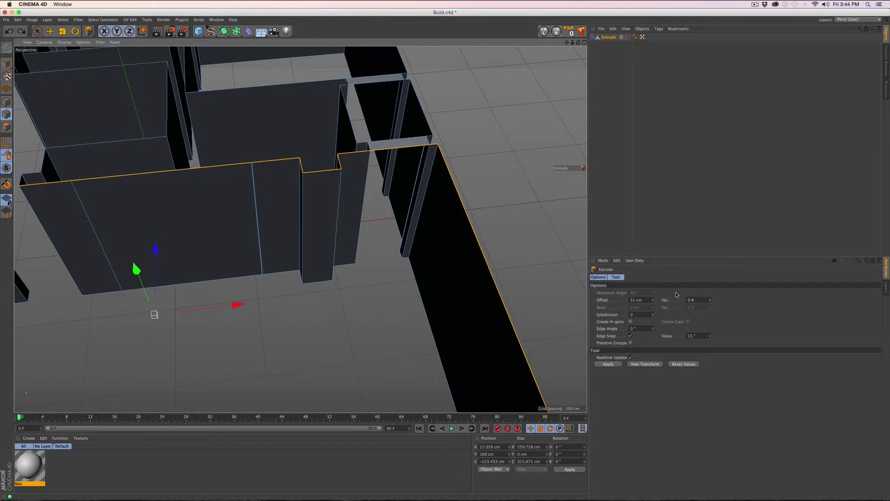
# Remove the passage doorway's lintel edge from the selection and extrude the living room's wall tops by 51 cm
pyautogui.click(411, 148)
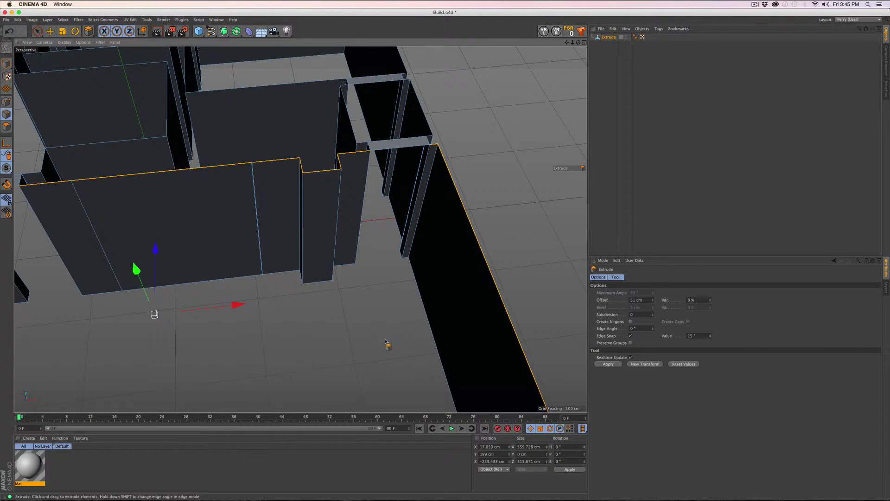
pyautogui.scroll(-5, 384, 332)
pyautogui.keyDown('alt'); pyautogui.moveTo(379, 343); pyautogui.dragTo(417, 264, button='middle'); pyautogui.keyUp('alt')
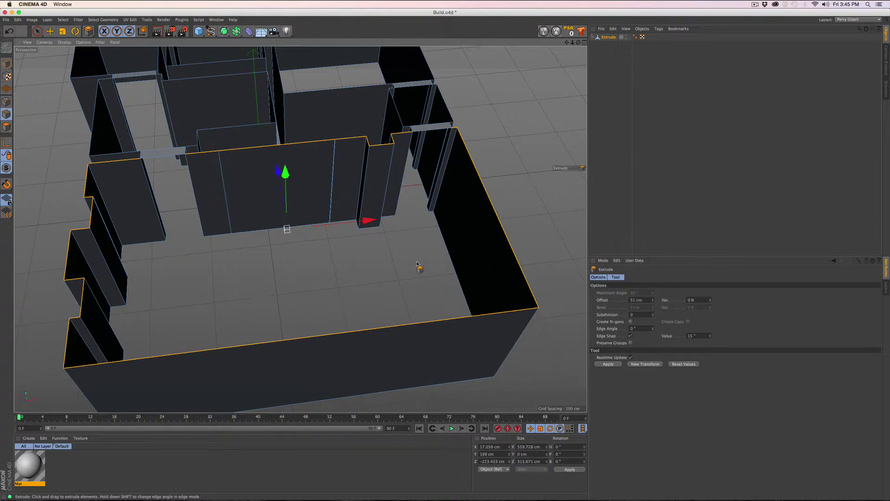
pyautogui.click(609, 365)
# Select the top edges of the outer wall and its two short side walls in the room beyond the hallway doorway
pyautogui.keyDown('alt'); pyautogui.moveTo(423, 262); pyautogui.dragTo(441, 255); pyautogui.keyUp('alt')
pyautogui.keyDown('alt'); pyautogui.moveTo(403, 210); pyautogui.dragTo(381, 276); pyautogui.keyUp('alt')
pyautogui.scroll(4, 167, 272)
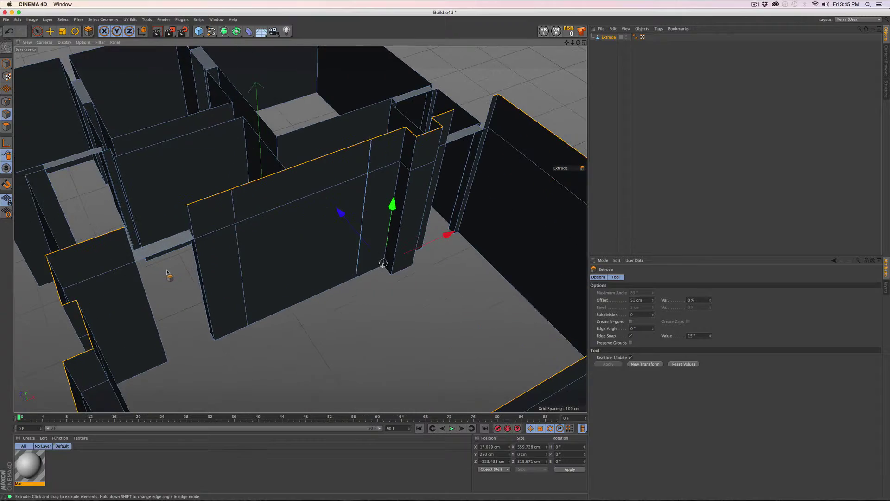
pyautogui.keyDown('alt'); pyautogui.moveTo(197, 273); pyautogui.dragTo(222, 301, button='middle'); pyautogui.keyUp('alt')
pyautogui.keyDown('alt'); pyautogui.moveTo(222, 301); pyautogui.dragTo(344, 275); pyautogui.keyUp('alt')
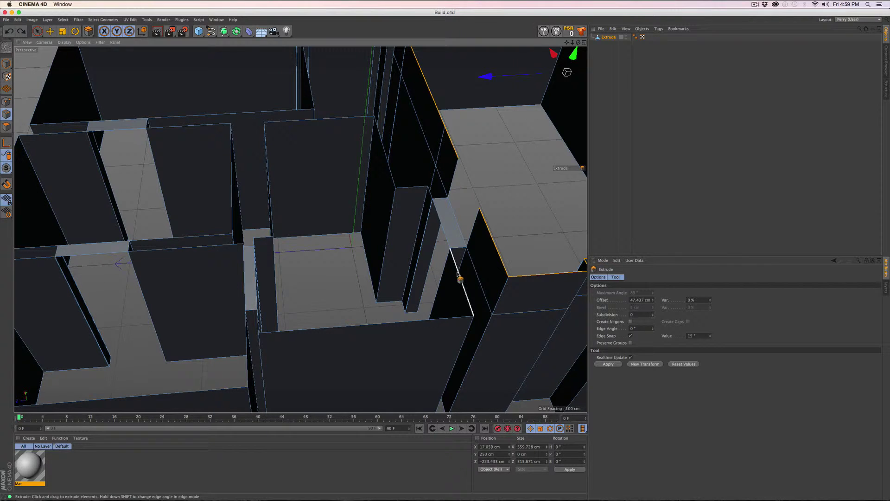
pyautogui.click(359, 289)
pyautogui.keyDown('alt'); pyautogui.moveTo(359, 288); pyautogui.dragTo(231, 319); pyautogui.keyUp('alt')
pyautogui.keyDown('shift'); pyautogui.click(197, 324); pyautogui.keyUp('shift')
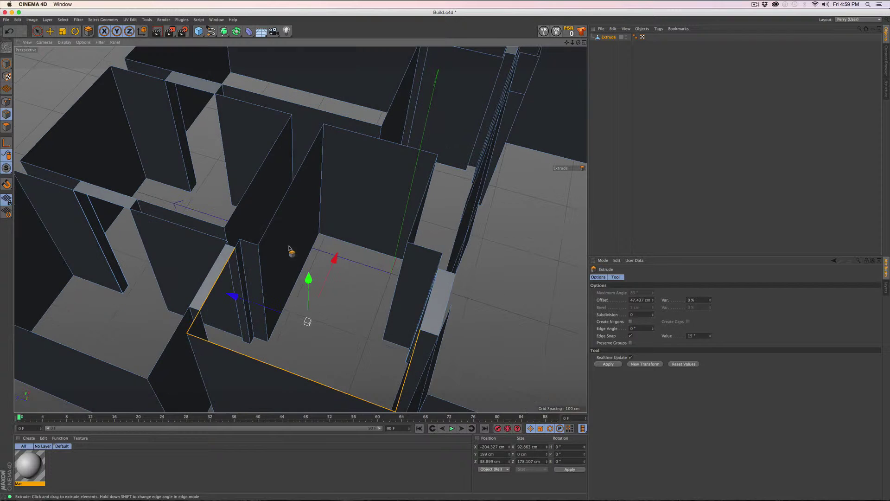
# Add the top edges of that room's remaining inner walls, including the short returns beside its doorways, to the selection
pyautogui.keyDown('shift'); pyautogui.click(249, 243); pyautogui.keyUp('shift')
pyautogui.keyDown('shift'); pyautogui.click(291, 185); pyautogui.keyUp('shift')
pyautogui.keyDown('shift'); pyautogui.click(360, 131); pyautogui.keyUp('shift')
pyautogui.keyDown('alt'); pyautogui.moveTo(330, 200); pyautogui.dragTo(445, 201); pyautogui.keyUp('alt')
pyautogui.keyDown('shift'); pyautogui.click(452, 198); pyautogui.keyUp('shift')
pyautogui.keyDown('shift'); pyautogui.click(477, 235); pyautogui.keyUp('shift')
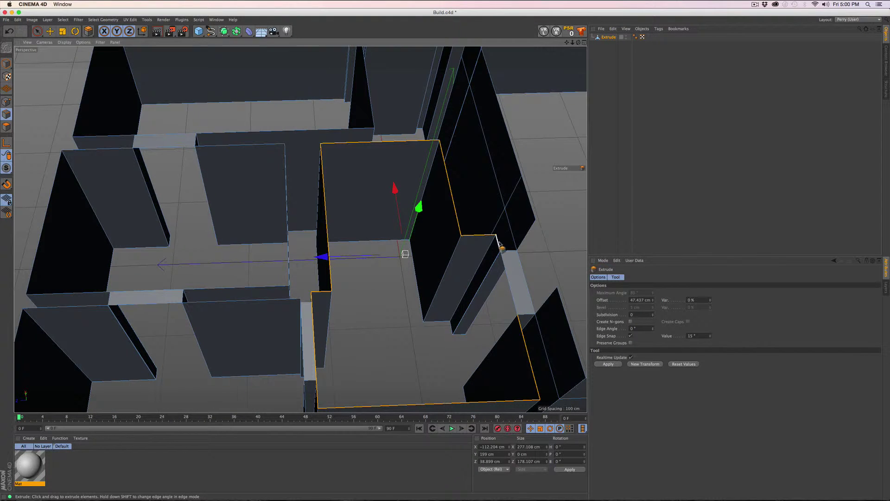
# Extrude the selected top edges of the room beyond the hallway doorway by 53 cm
pyautogui.moveTo(651, 300); pyautogui.dragTo(587, 298)
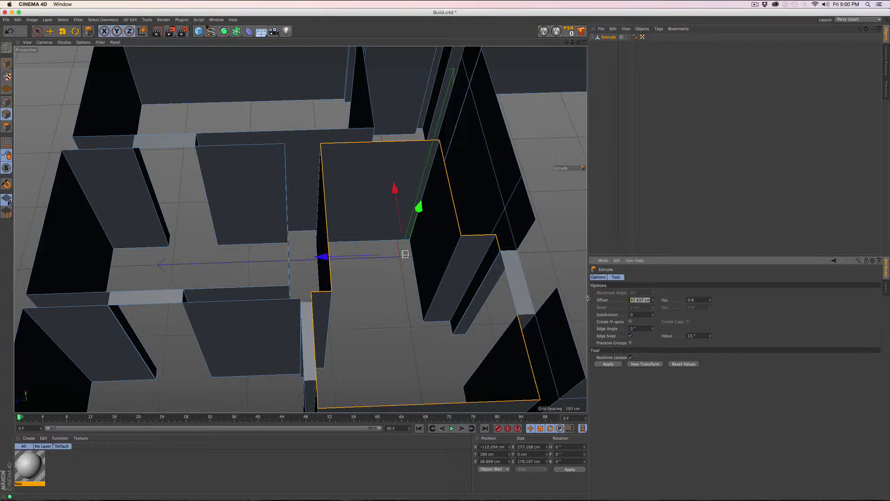
pyautogui.press('Return')
pyautogui.press('super+z')
pyautogui.keyDown('alt'); pyautogui.moveTo(459, 362); pyautogui.dragTo(373, 338); pyautogui.keyUp('alt')
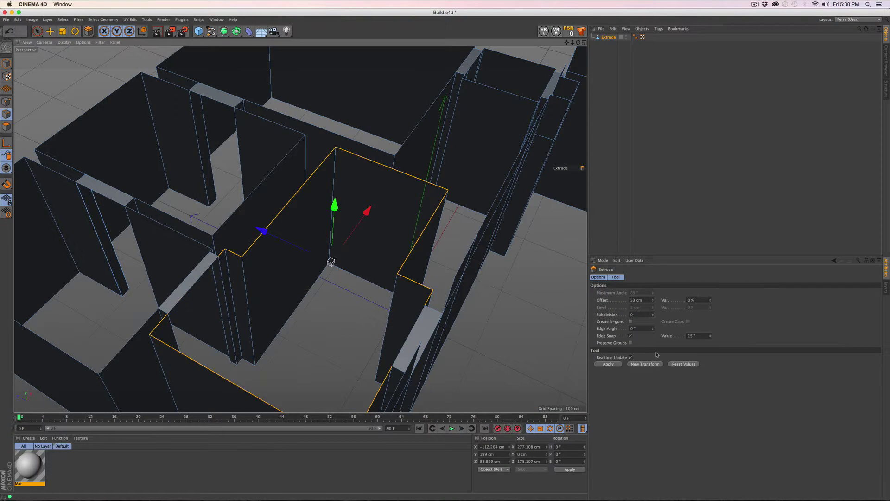
pyautogui.click(609, 364)
# Select the top edges of the neighbouring corner room's outer walls and the wall sections beside its doorways, leaving out the lintels
pyautogui.keyDown('alt'); pyautogui.moveTo(457, 350); pyautogui.dragTo(419, 373); pyautogui.keyUp('alt')
pyautogui.keyDown('alt'); pyautogui.moveTo(288, 366); pyautogui.dragTo(361, 275, button='middle'); pyautogui.keyUp('alt')
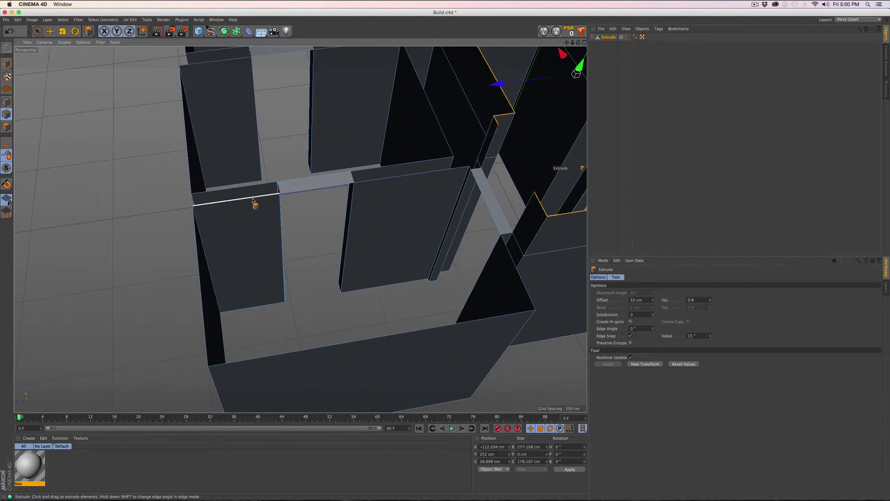
pyautogui.click(253, 198)
pyautogui.keyDown('shift'); pyautogui.click(203, 320); pyautogui.keyUp('shift')
pyautogui.keyDown('shift'); pyautogui.click(355, 341); pyautogui.keyUp('shift')
pyautogui.keyDown('shift'); pyautogui.click(516, 266); pyautogui.keyUp('shift')
pyautogui.keyDown('shift'); pyautogui.click(429, 172); pyautogui.keyUp('shift')
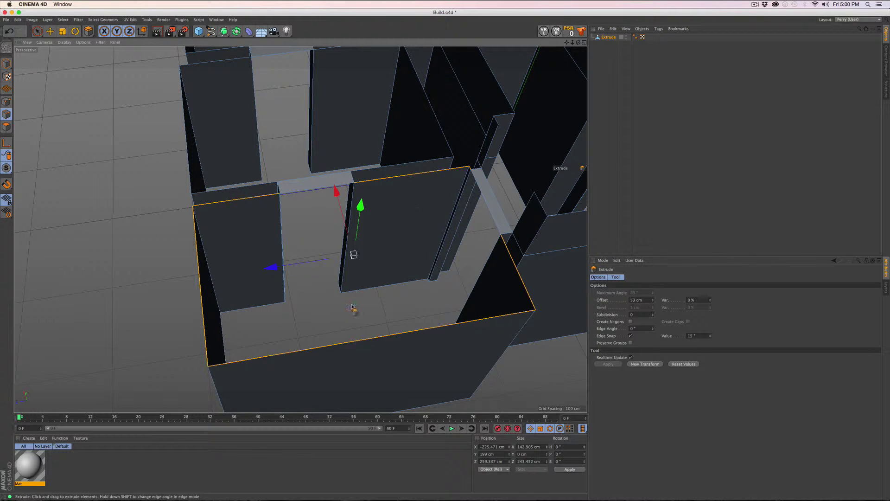
# Extrude the corner room's selected top edges by 38 cm
pyautogui.doubleClick(636, 300)
pyautogui.write('38')
pyautogui.press('Return')
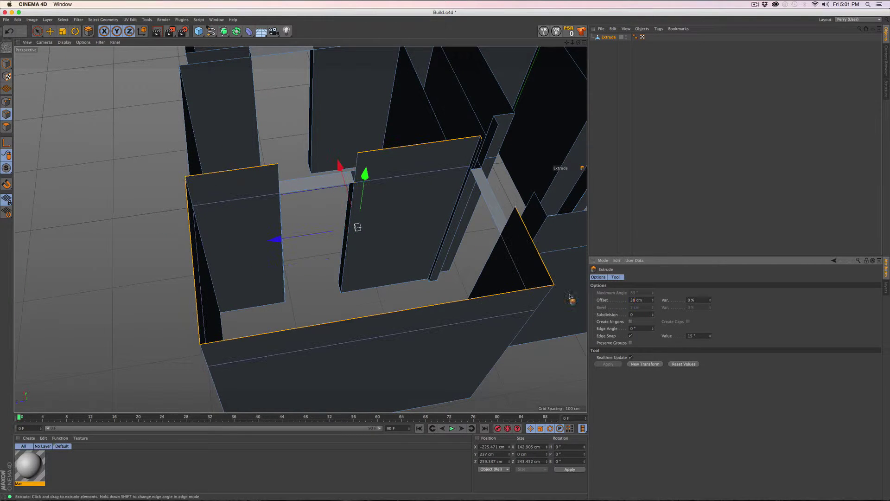
# Select all wall top edges of the middle room between the two corner rooms, leaving out its doorway lintels
pyautogui.keyDown('alt'); pyautogui.moveTo(287, 243); pyautogui.dragTo(341, 190); pyautogui.keyUp('alt')
pyautogui.keyDown('alt'); pyautogui.moveTo(342, 190); pyautogui.dragTo(389, 233, button='middle'); pyautogui.keyUp('alt')
pyautogui.click(424, 180)
pyautogui.keyDown('shift'); pyautogui.click(353, 147); pyautogui.keyUp('shift')
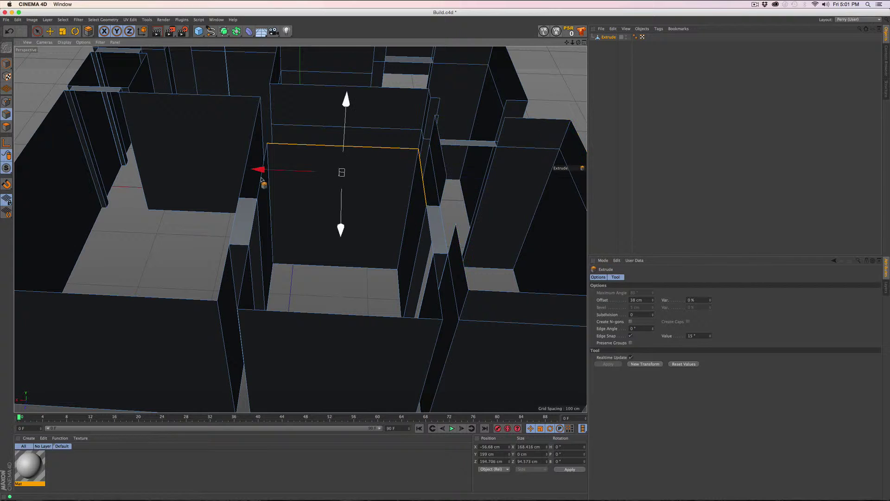
pyautogui.keyDown('shift'); pyautogui.click(261, 178); pyautogui.keyUp('shift')
pyautogui.keyDown('shift'); pyautogui.click(244, 275); pyautogui.keyUp('shift')
pyautogui.keyDown('shift'); pyautogui.click(273, 312); pyautogui.keyUp('shift')
pyautogui.keyDown('shift'); pyautogui.click(438, 287); pyautogui.keyUp('shift')
# Extrude the middle room's selected top edges by 54 cm
pyautogui.keyDown('alt'); pyautogui.moveTo(362, 263); pyautogui.dragTo(382, 297); pyautogui.keyUp('alt')
pyautogui.doubleClick(636, 300)
pyautogui.write('54')
pyautogui.press('Return')
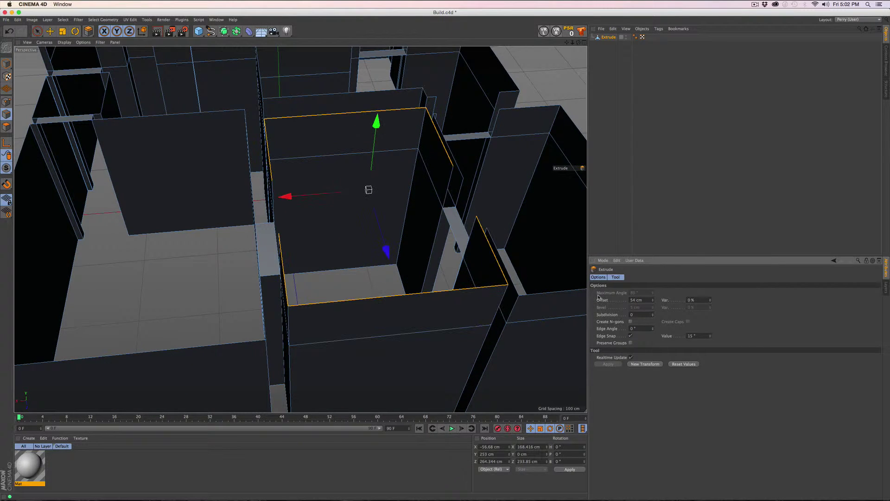
# Select the wall top edges of the remaining large corner room, leaving out its doorway lintels
pyautogui.keyDown('alt'); pyautogui.moveTo(199, 294); pyautogui.dragTo(327, 272); pyautogui.keyUp('alt')
pyautogui.click(260, 163)
pyautogui.keyDown('shift'); pyautogui.click(371, 160); pyautogui.keyUp('shift')
pyautogui.keyDown('shift'); pyautogui.click(547, 203); pyautogui.keyUp('shift')
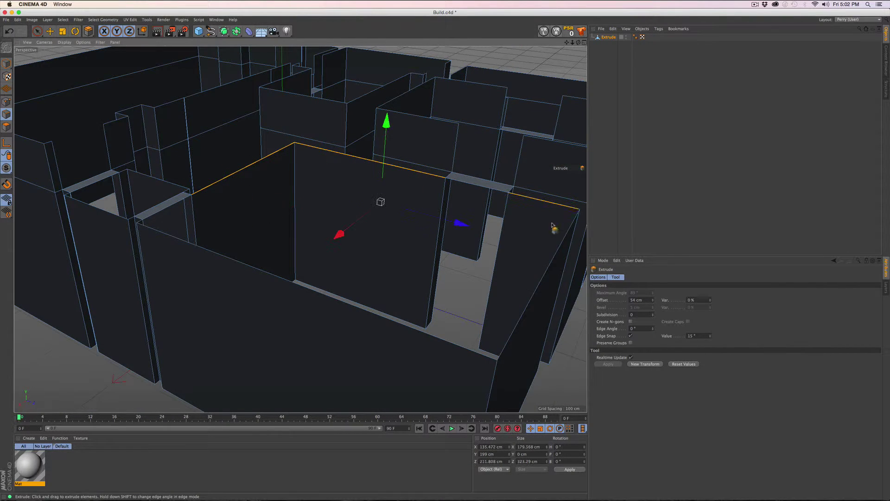
pyautogui.keyDown('shift'); pyautogui.click(544, 276); pyautogui.keyUp('shift')
pyautogui.keyDown('shift'); pyautogui.click(389, 321); pyautogui.keyUp('shift')
pyautogui.keyDown('alt'); pyautogui.moveTo(255, 236); pyautogui.dragTo(164, 227); pyautogui.keyUp('alt')
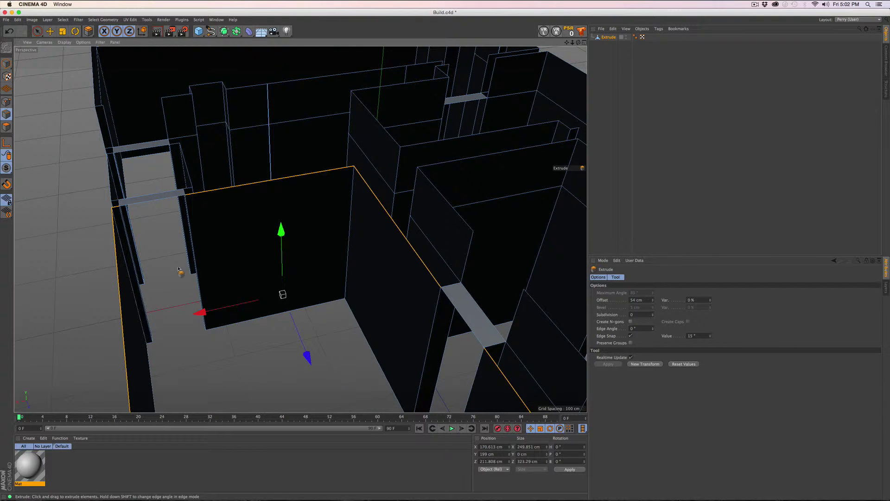
pyautogui.keyDown('alt'); pyautogui.moveTo(170, 281); pyautogui.dragTo(177, 221); pyautogui.keyUp('alt')
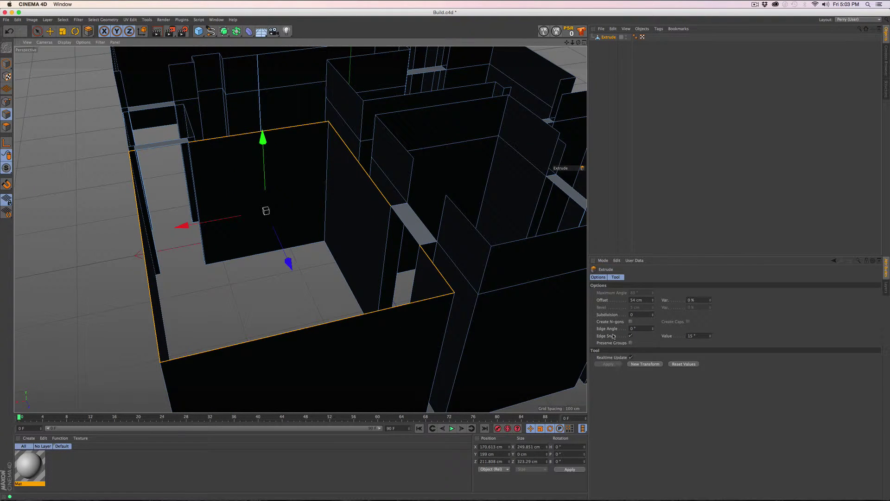
# Turn off Realtime Update and extrude the large corner room's selected top edges by 54 cm
pyautogui.moveTo(644, 301); pyautogui.dragTo(620, 302)
pyautogui.write('54')
pyautogui.press('Return')
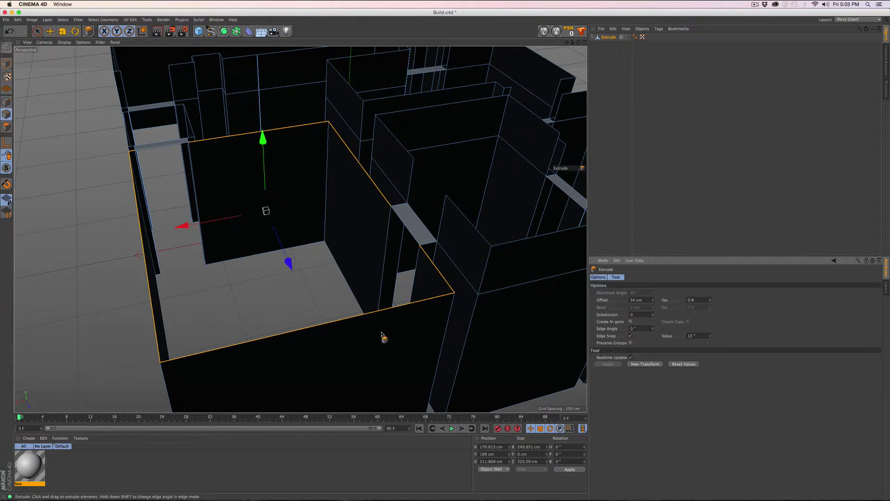
pyautogui.keyDown('alt'); pyautogui.moveTo(383, 334); pyautogui.dragTo(310, 277); pyautogui.keyUp('alt')
pyautogui.click(631, 358)
pyautogui.click(610, 365)
# Select the top edges of the small passage's outer wall and opposite inner wall with their short returns, and extrude them 55 cm
pyautogui.keyDown('alt'); pyautogui.moveTo(333, 348); pyautogui.dragTo(350, 357); pyautogui.keyUp('alt')
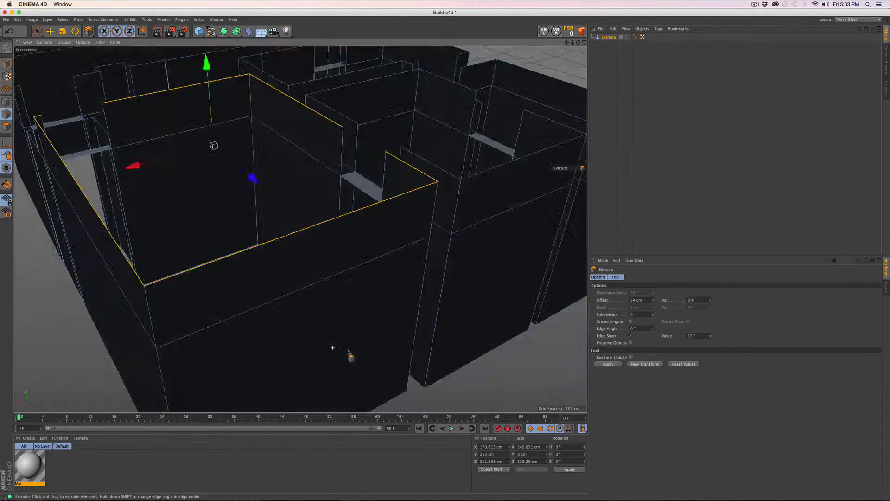
pyautogui.keyDown('alt'); pyautogui.moveTo(284, 246); pyautogui.dragTo(332, 318); pyautogui.keyUp('alt')
pyautogui.click(273, 293)
pyautogui.keyDown('shift'); pyautogui.click(366, 301); pyautogui.keyUp('shift')
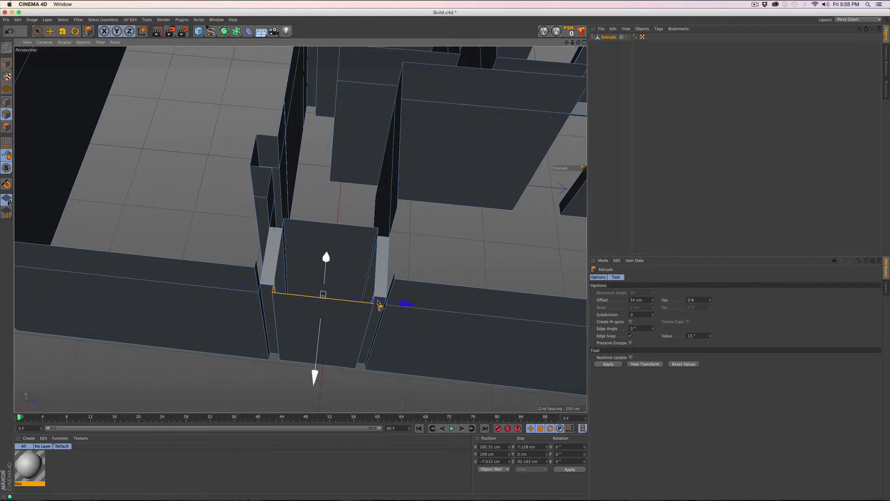
pyautogui.keyDown('alt'); pyautogui.moveTo(380, 303); pyautogui.dragTo(438, 294); pyautogui.keyUp('alt')
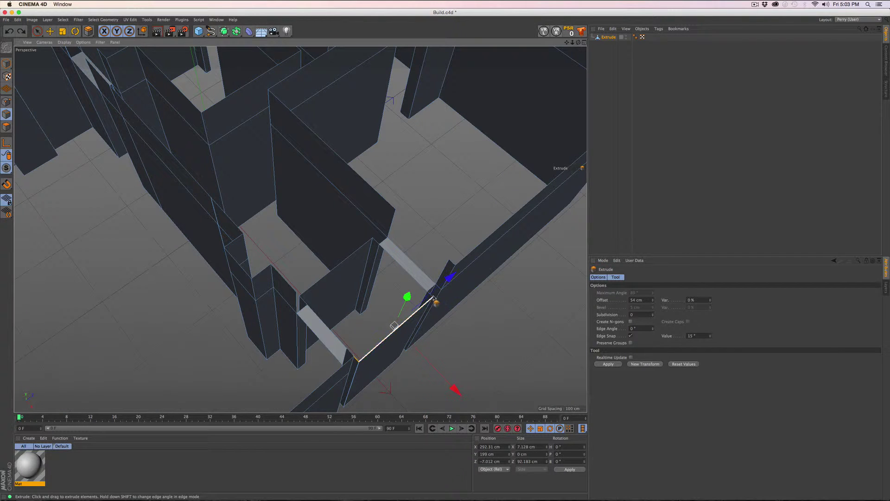
pyautogui.keyDown('shift'); pyautogui.doubleClick(342, 262); pyautogui.keyUp('shift')
pyautogui.scroll(5, 419, 293)
pyautogui.keyDown('alt'); pyautogui.moveTo(420, 293); pyautogui.dragTo(486, 241); pyautogui.keyUp('alt')
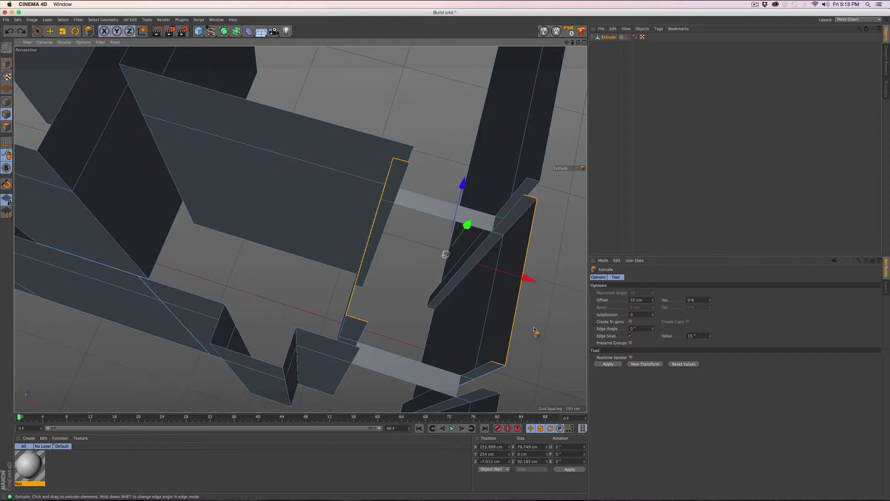
# Check the heights of the raised wall top edges in the living room and the other rooms
pyautogui.scroll(-5, 390, 302)
pyautogui.keyDown('alt'); pyautogui.moveTo(390, 302); pyautogui.dragTo(357, 320); pyautogui.keyUp('alt')
pyautogui.click(348, 353)
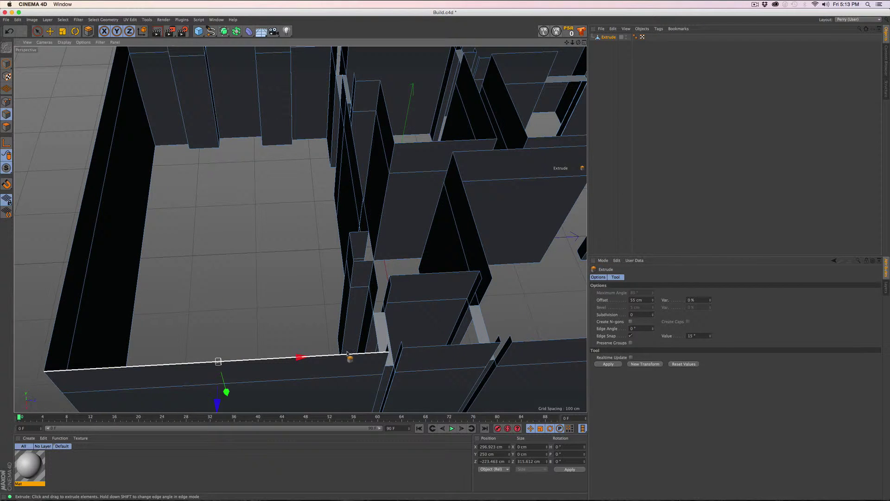
pyautogui.keyDown('alt'); pyautogui.moveTo(318, 238); pyautogui.dragTo(378, 168); pyautogui.keyUp('alt')
pyautogui.click(382, 163)
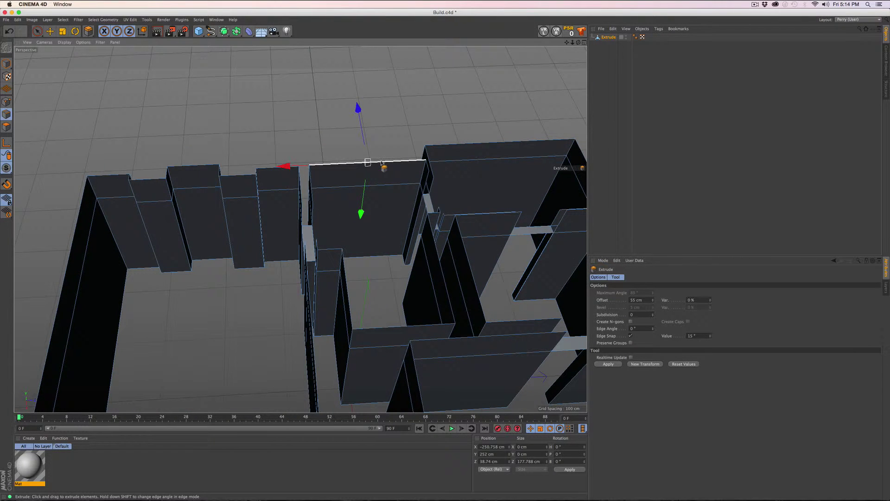
pyautogui.click(459, 145)
pyautogui.keyDown('alt'); pyautogui.moveTo(459, 144); pyautogui.dragTo(475, 232); pyautogui.keyUp('alt')
pyautogui.click(475, 234)
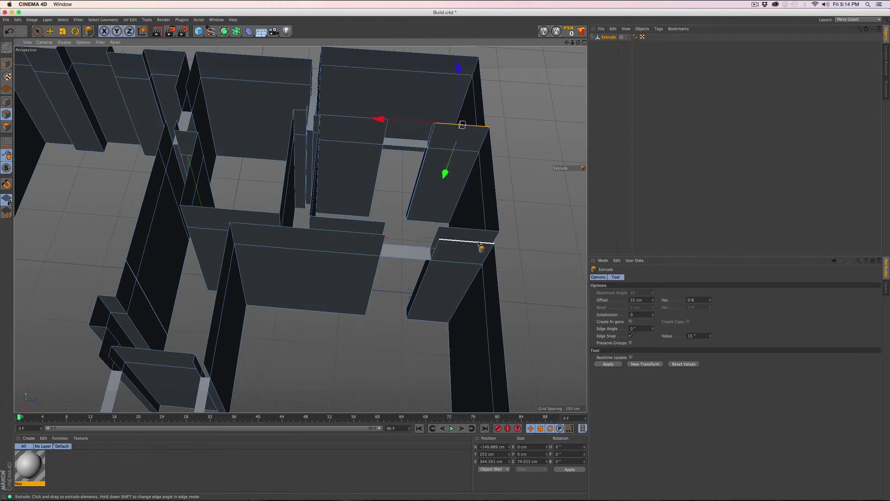
pyautogui.click(473, 243)
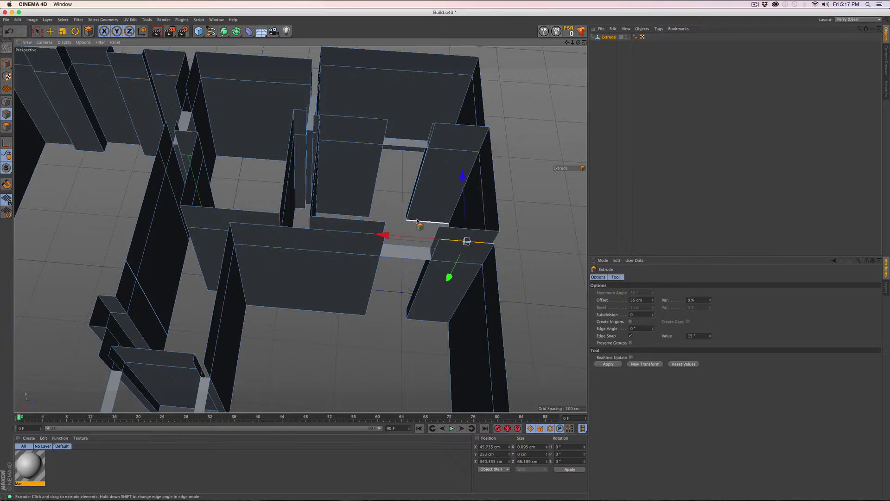
# Activate the Bridge tool and close the wall gaps on both sides above the doorway beside the living room's end column
pyautogui.keyDown('alt'); pyautogui.moveTo(418, 216); pyautogui.dragTo(404, 264); pyautogui.keyUp('alt')
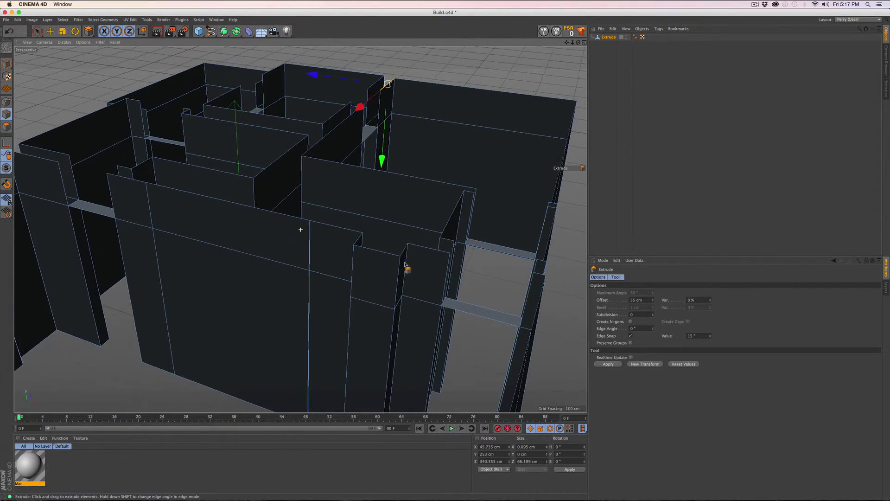
pyautogui.scroll(-3, 480, 268)
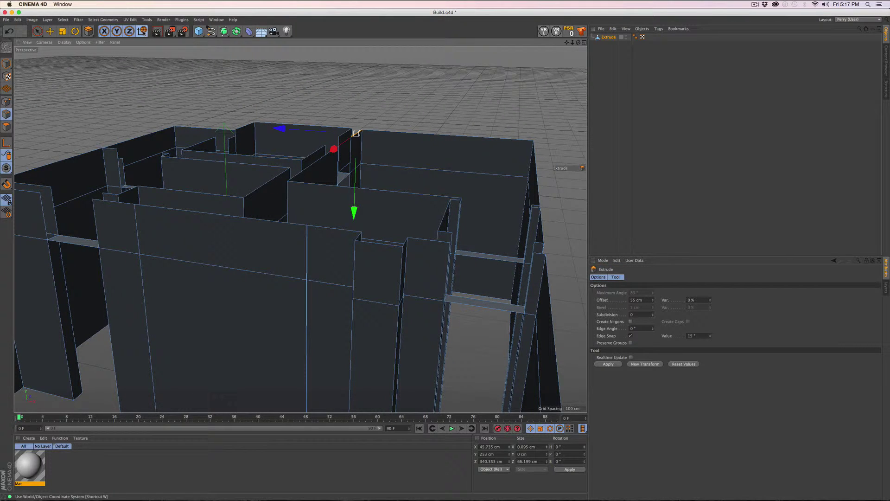
pyautogui.moveTo(90, 35); pyautogui.dragTo(116, 65)
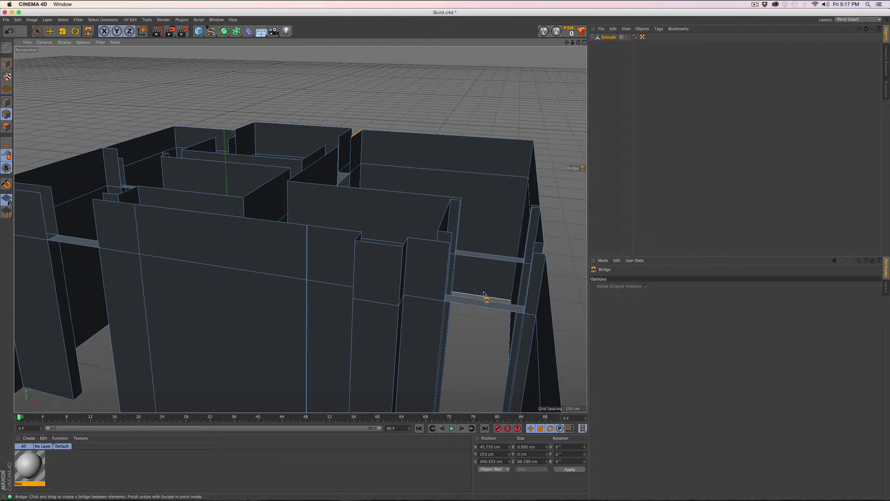
pyautogui.keyDown('alt'); pyautogui.moveTo(470, 284); pyautogui.dragTo(463, 282); pyautogui.keyUp('alt')
pyautogui.keyDown('alt'); pyautogui.moveTo(384, 260); pyautogui.dragTo(384, 260, button='right'); pyautogui.keyUp('alt')
pyautogui.moveTo(379, 261)
pyautogui.keyDown('alt'); pyautogui.mouseDown()
pyautogui.moveTo(415, 276)
pyautogui.moveTo(488, 267)
pyautogui.moveTo(405, 277)
pyautogui.moveTo(366, 263)
pyautogui.mouseUp(); pyautogui.keyUp('alt')
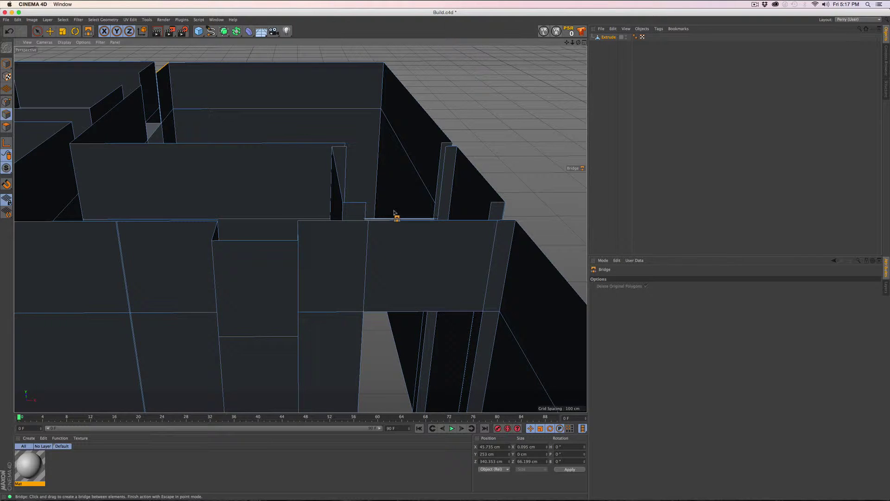
pyautogui.keyDown('alt'); pyautogui.moveTo(397, 209); pyautogui.dragTo(242, 316); pyautogui.keyUp('alt')
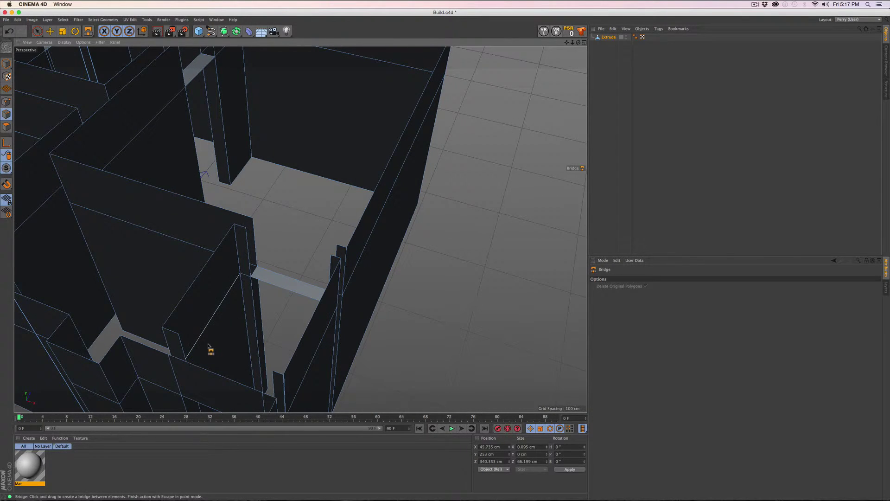
pyautogui.keyDown('alt'); pyautogui.moveTo(171, 378); pyautogui.dragTo(98, 375); pyautogui.keyUp('alt')
pyautogui.keyDown('alt'); pyautogui.moveTo(134, 374); pyautogui.dragTo(175, 278, button='middle'); pyautogui.keyUp('alt')
pyautogui.keyDown('alt'); pyautogui.moveTo(183, 275); pyautogui.dragTo(49, 295); pyautogui.keyUp('alt')
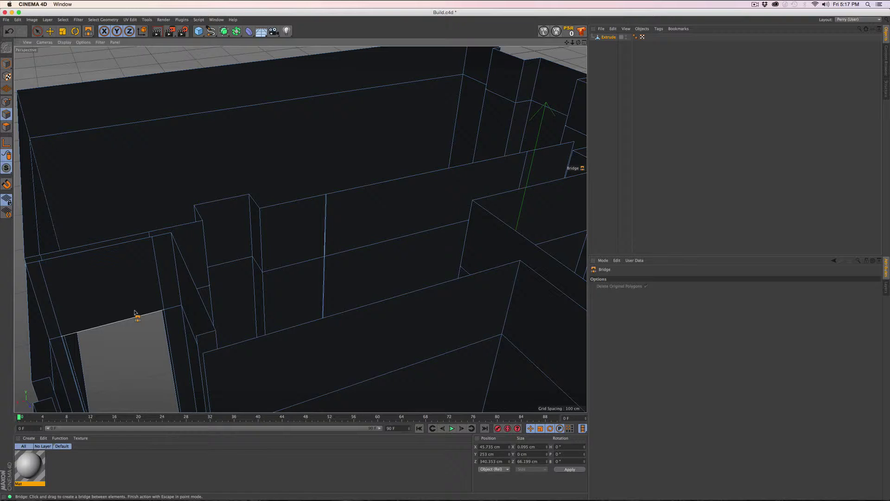
# Bridge the facing raised wall edges to fill the gaps above the next doorways in the inner walls
pyautogui.keyDown('alt'); pyautogui.moveTo(133, 312); pyautogui.dragTo(251, 245); pyautogui.keyUp('alt')
pyautogui.scroll(5, 251, 246)
pyautogui.moveTo(156, 242); pyautogui.dragTo(272, 235)
pyautogui.keyDown('alt'); pyautogui.moveTo(278, 243); pyautogui.dragTo(341, 236); pyautogui.keyUp('alt')
pyautogui.moveTo(354, 173); pyautogui.dragTo(438, 204)
pyautogui.keyDown('alt'); pyautogui.moveTo(436, 208); pyautogui.dragTo(204, 204); pyautogui.keyUp('alt')
pyautogui.moveTo(188, 208); pyautogui.dragTo(271, 194)
# Bridge the near side of the next doorway gap and the gaps above the remaining doorways
pyautogui.keyDown('alt'); pyautogui.moveTo(278, 204); pyautogui.dragTo(449, 214); pyautogui.keyUp('alt')
pyautogui.keyDown('alt'); pyautogui.moveTo(447, 180); pyautogui.dragTo(248, 138); pyautogui.keyUp('alt')
pyautogui.keyDown('alt'); pyautogui.moveTo(255, 158); pyautogui.dragTo(238, 142); pyautogui.keyUp('alt')
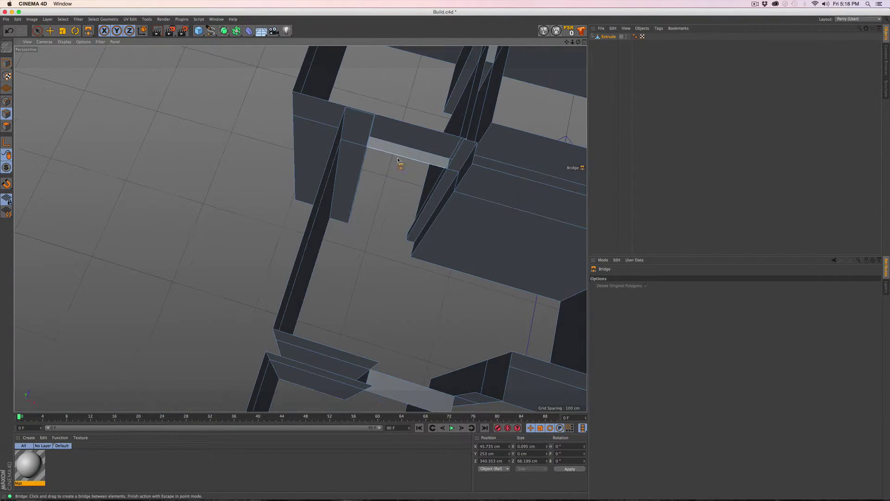
pyautogui.moveTo(453, 159); pyautogui.dragTo(372, 132)
pyautogui.keyDown('alt'); pyautogui.moveTo(393, 181); pyautogui.dragTo(209, 235); pyautogui.keyUp('alt')
pyautogui.moveTo(203, 235); pyautogui.dragTo(117, 248)
pyautogui.keyDown('alt'); pyautogui.moveTo(137, 213); pyautogui.dragTo(300, 211); pyautogui.keyUp('alt')
pyautogui.moveTo(75, 248); pyautogui.dragTo(164, 262)
pyautogui.keyDown('alt'); pyautogui.moveTo(301, 229); pyautogui.dragTo(279, 238, button='right'); pyautogui.keyUp('alt')
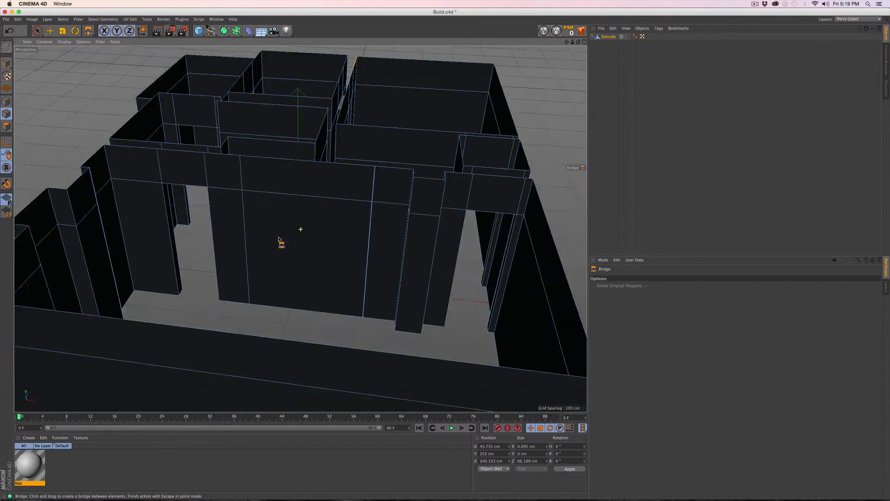
pyautogui.moveTo(288, 241)
pyautogui.keyDown('alt'); pyautogui.mouseDown()
pyautogui.moveTo(202, 261)
pyautogui.moveTo(288, 241)
pyautogui.mouseUp(); pyautogui.keyUp('alt')
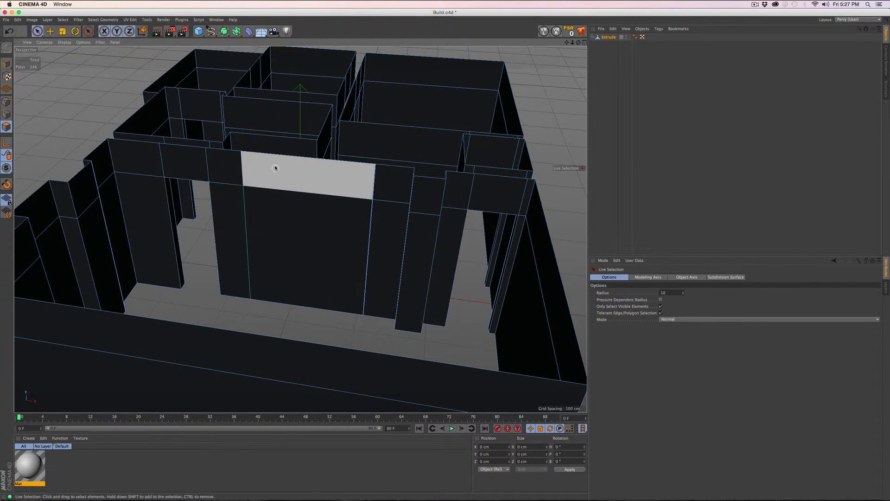
# Select the three upper polygons of the living room's dividing wall between the doorways and delete them
pyautogui.click(225, 169)
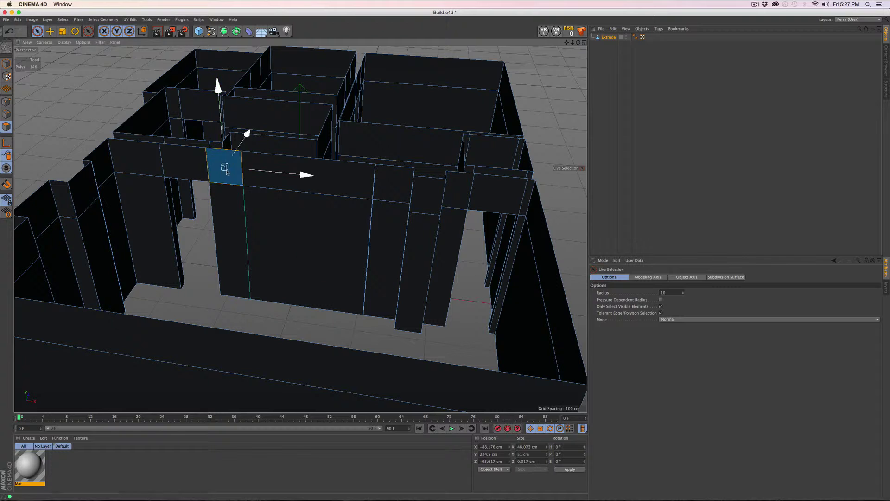
pyautogui.keyDown('shift'); pyautogui.click(302, 176); pyautogui.keyUp('shift')
pyautogui.keyDown('shift'); pyautogui.click(385, 185); pyautogui.keyUp('shift')
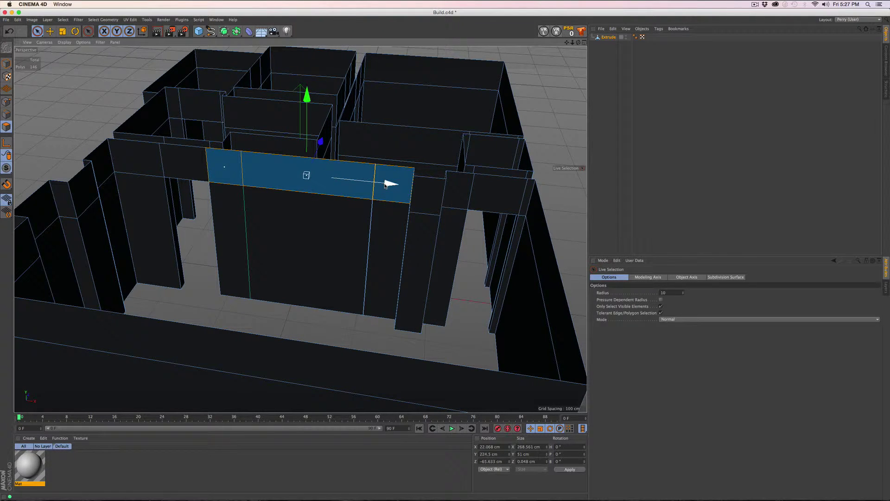
pyautogui.press('Delete')
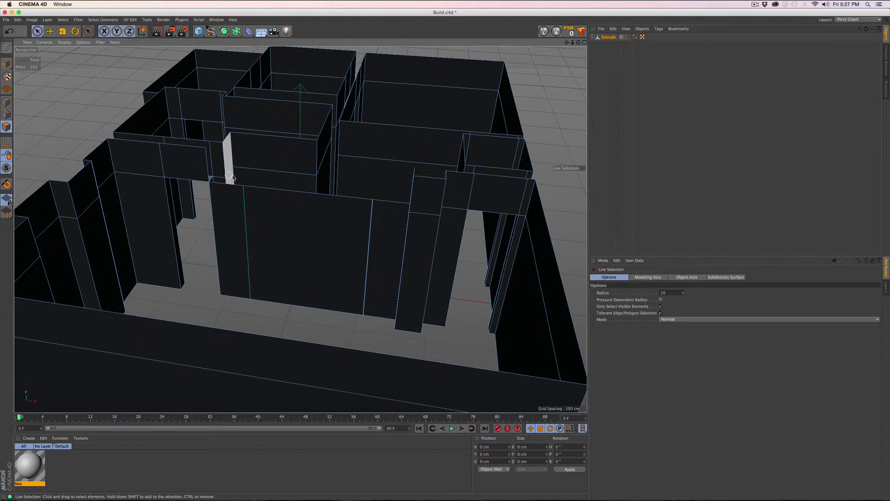
# Bridge the vertical edges at both ends of the removed upper strip with a single polygon in edge mode
pyautogui.keyDown('alt'); pyautogui.moveTo(260, 176); pyautogui.dragTo(273, 198); pyautogui.keyUp('alt')
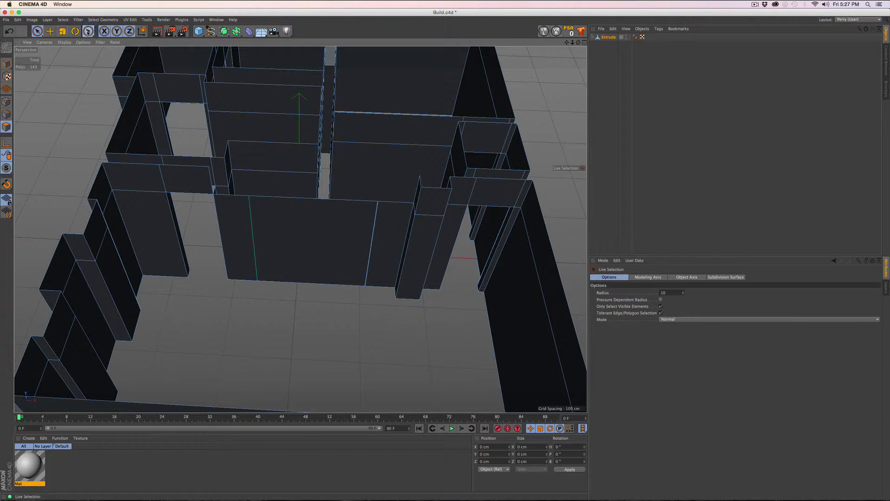
pyautogui.press('m')
pyautogui.press('b')
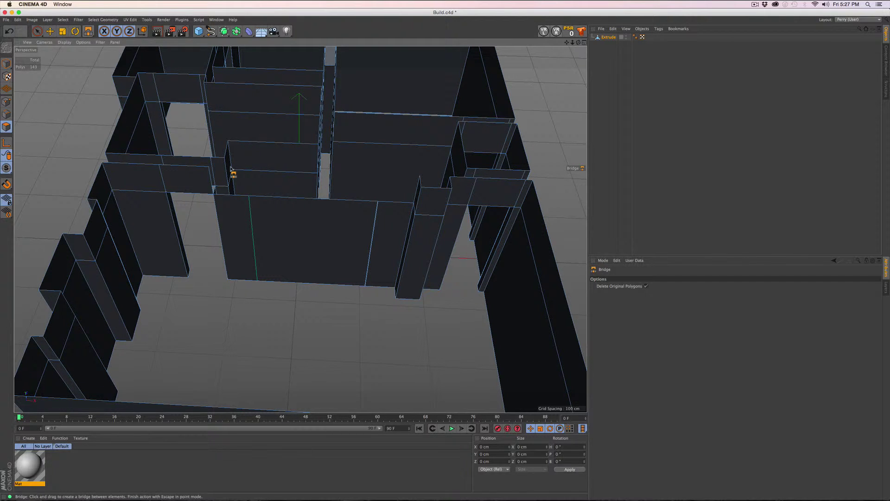
pyautogui.click(6, 114)
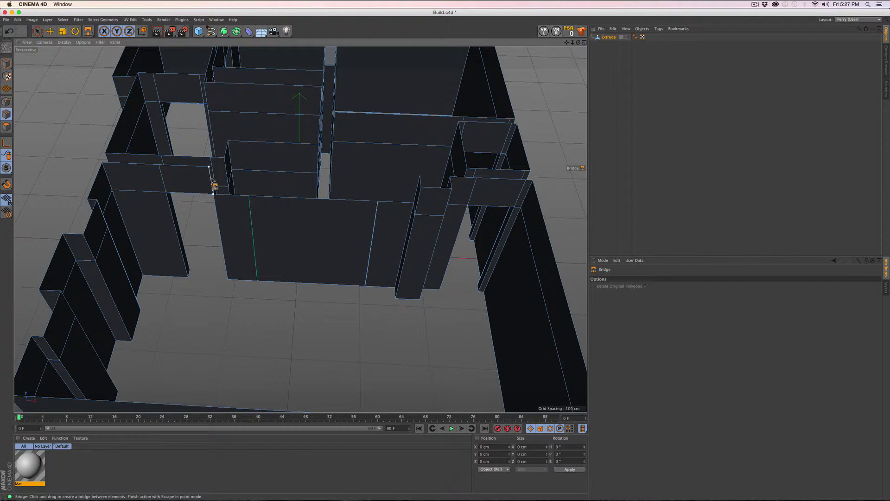
pyautogui.moveTo(211, 178); pyautogui.dragTo(331, 194)
pyautogui.moveTo(394, 192); pyautogui.dragTo(412, 193)
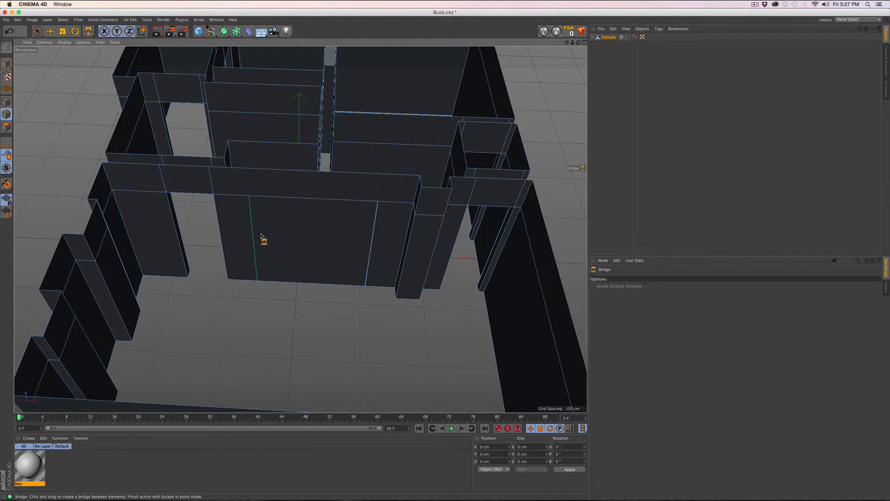
# Select the lower polygons of the same dividing wall between the doorway and the column and delete them
pyautogui.press('space')
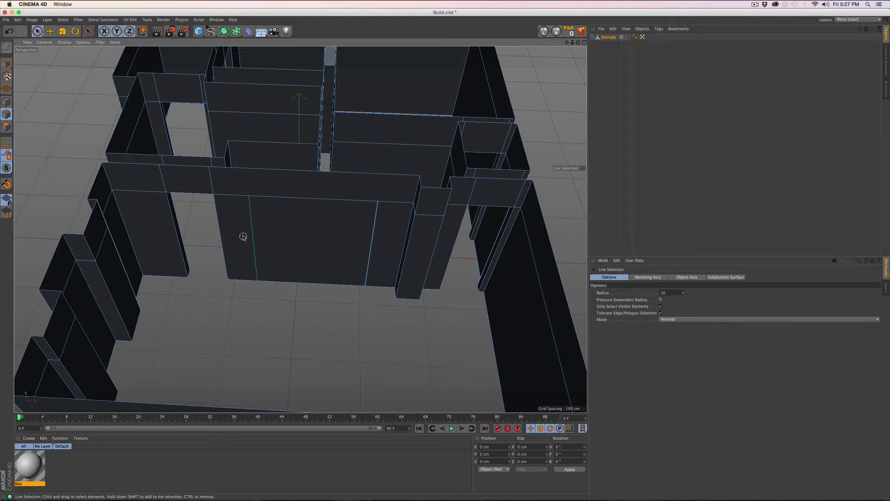
pyautogui.click(9, 129)
pyautogui.click(234, 228)
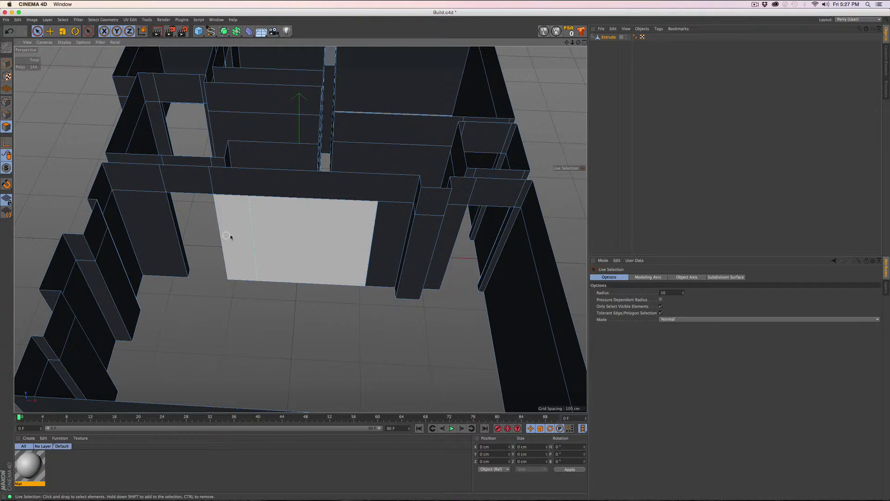
pyautogui.click(233, 236)
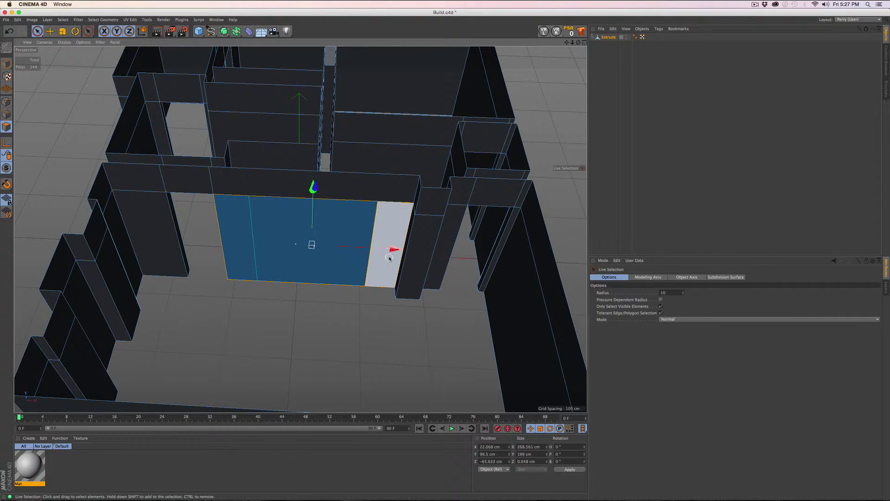
pyautogui.press('Delete')
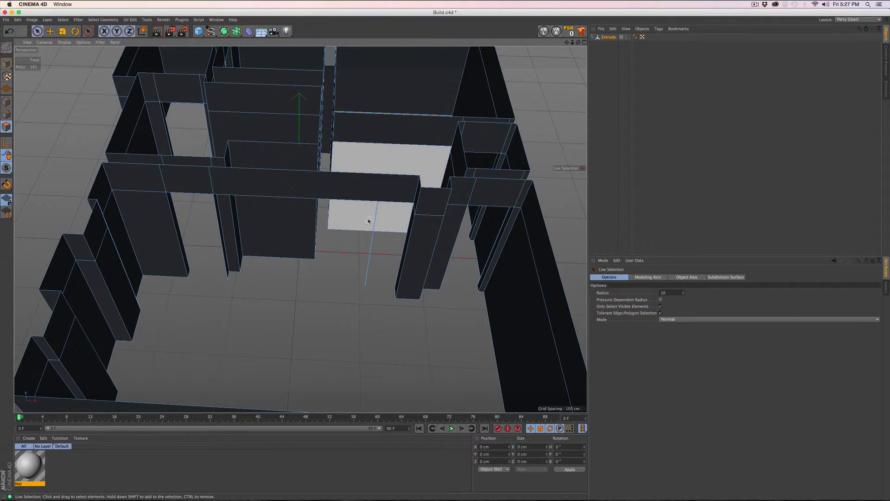
# Delete the leftover loose vertical edge standing in the opened lower part of the dividing wall
pyautogui.moveTo(318, 275)
pyautogui.keyDown('alt'); pyautogui.mouseDown()
pyautogui.moveTo(345, 292)
pyautogui.moveTo(334, 316)
pyautogui.moveTo(320, 296)
pyautogui.moveTo(353, 279)
pyautogui.moveTo(324, 280)
pyautogui.mouseUp(); pyautogui.keyUp('alt')
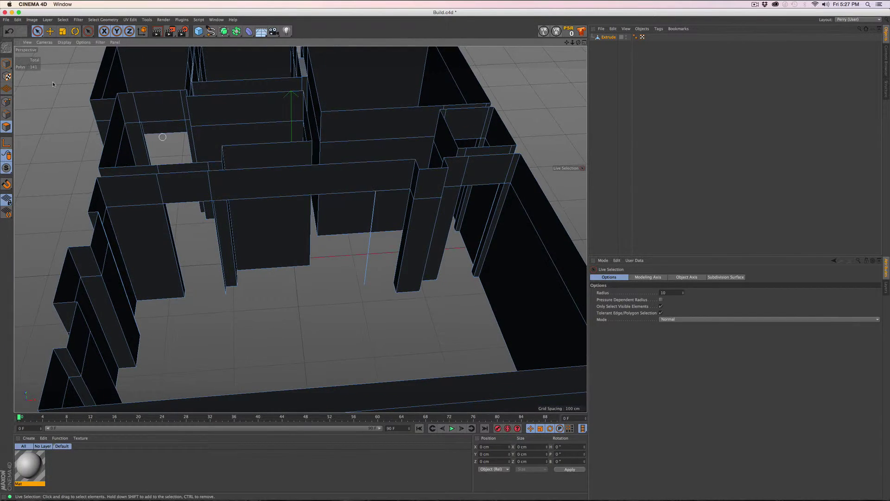
pyautogui.click(7, 114)
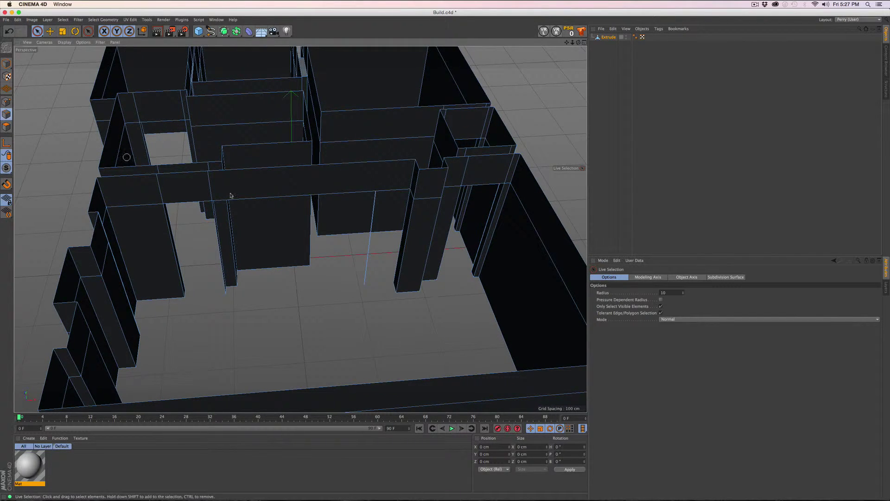
pyautogui.click(369, 241)
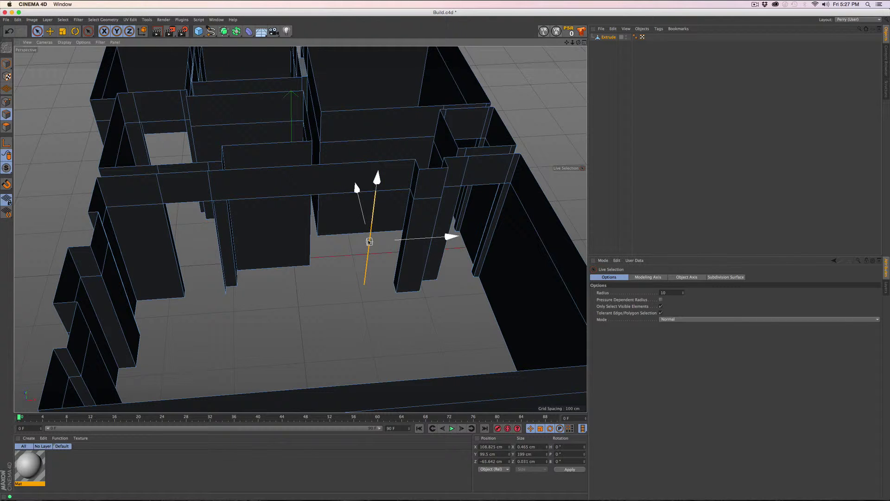
pyautogui.press('Delete')
pyautogui.keyDown('alt'); pyautogui.moveTo(281, 275); pyautogui.dragTo(256, 275); pyautogui.keyUp('alt')
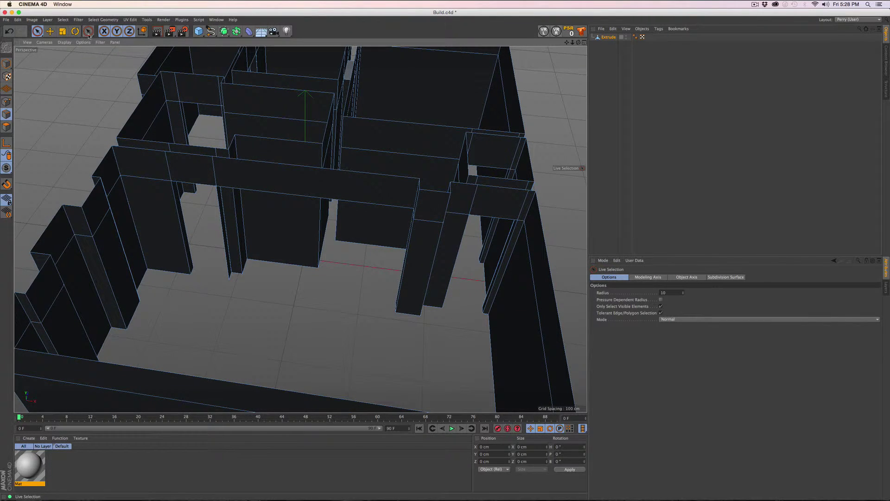
# Bridge the doorway-side edge and the column edge of the lower opening with one wall polygon, undoing the first skewed bridge
pyautogui.moveTo(88, 32); pyautogui.dragTo(103, 42)
pyautogui.keyDown('alt'); pyautogui.moveTo(254, 276); pyautogui.dragTo(400, 277); pyautogui.keyUp('alt')
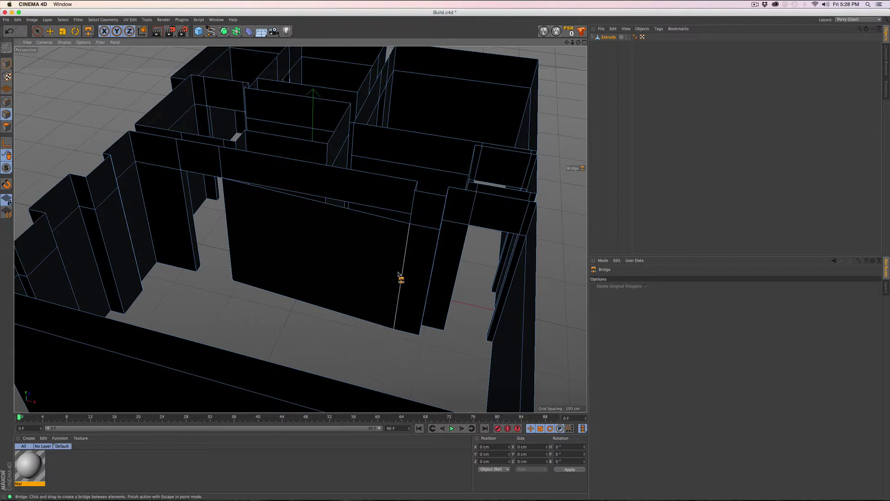
pyautogui.press('super+z')
pyautogui.keyDown('alt'); pyautogui.moveTo(316, 286); pyautogui.dragTo(369, 281); pyautogui.keyUp('alt')
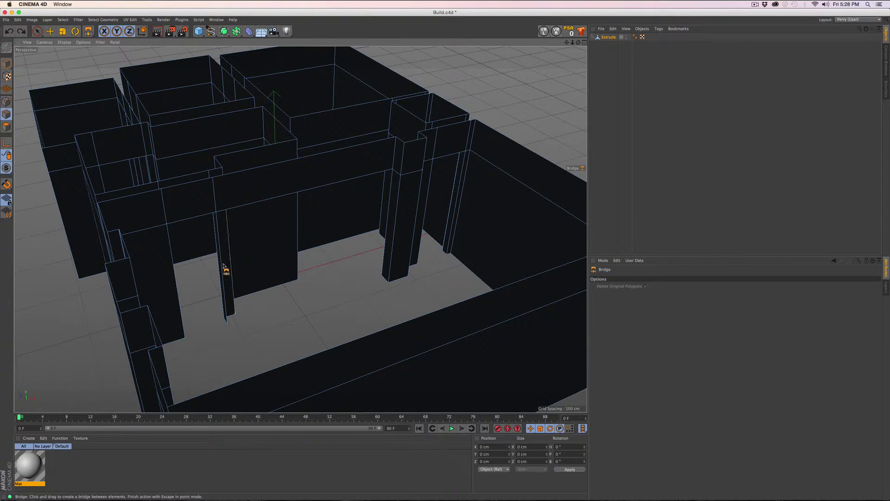
pyautogui.moveTo(221, 268); pyautogui.dragTo(380, 250)
# Bridge the opposite top edges of the small passage by the outer wall to close its ceiling
pyautogui.keyDown('alt'); pyautogui.moveTo(354, 292); pyautogui.dragTo(124, 273); pyautogui.keyUp('alt')
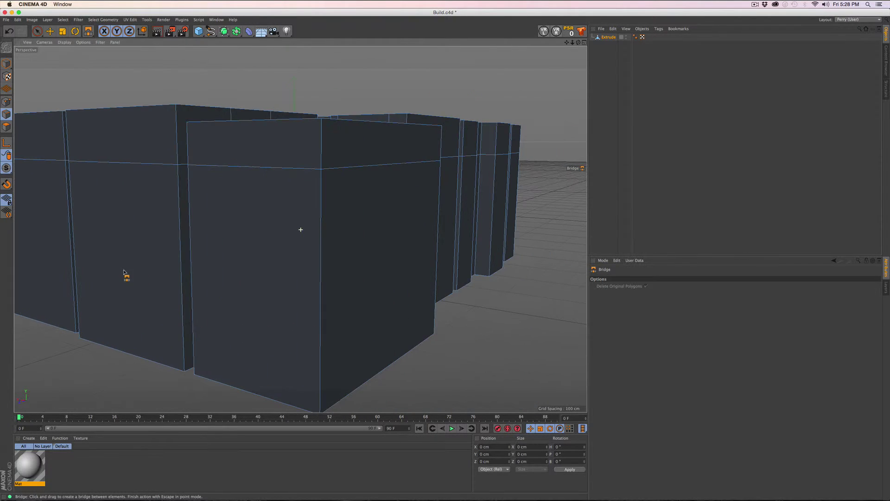
pyautogui.keyDown('alt'); pyautogui.moveTo(390, 249); pyautogui.dragTo(294, 175); pyautogui.keyUp('alt')
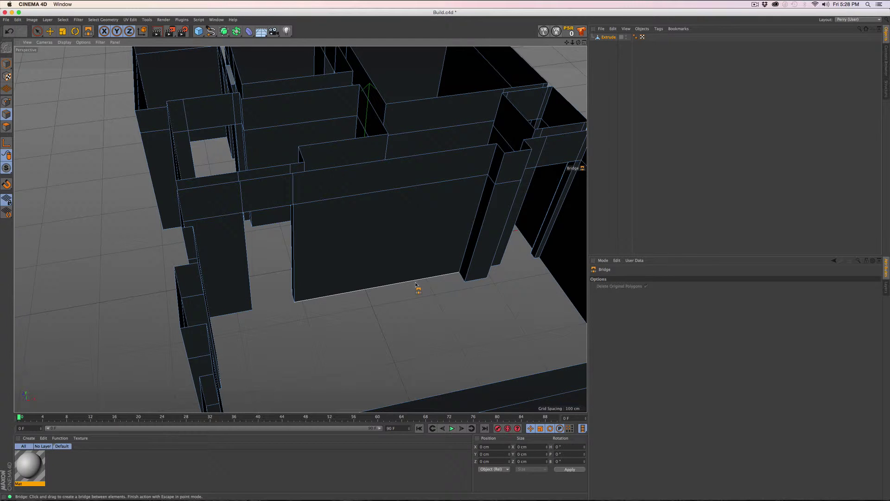
pyautogui.keyDown('alt'); pyautogui.moveTo(447, 139); pyautogui.dragTo(249, 227); pyautogui.keyUp('alt')
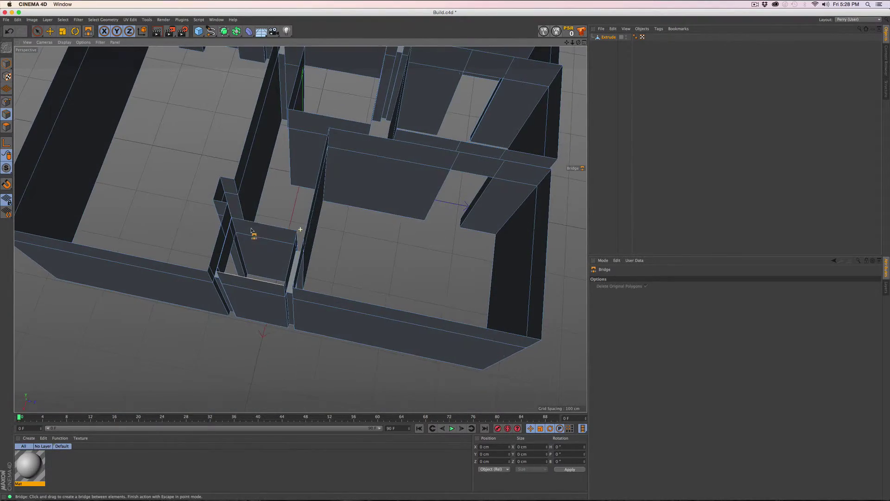
pyautogui.scroll(5, 275, 267)
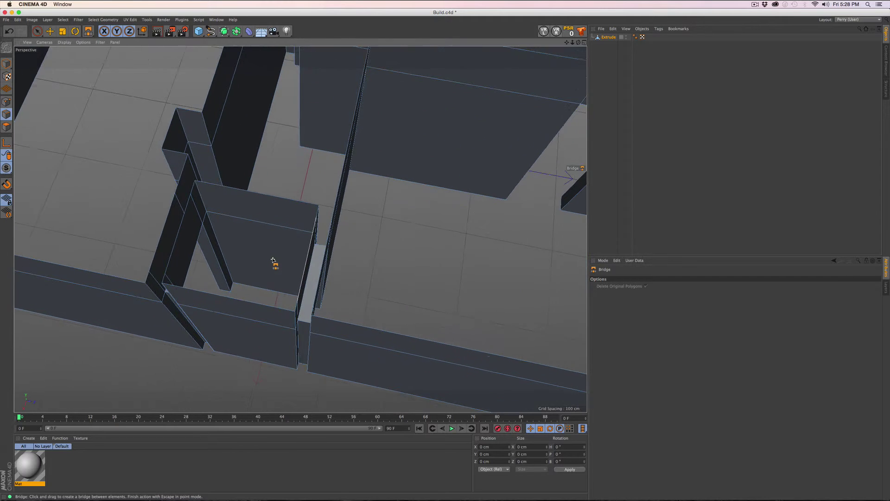
pyautogui.keyDown('alt'); pyautogui.moveTo(355, 264); pyautogui.dragTo(383, 256); pyautogui.keyUp('alt')
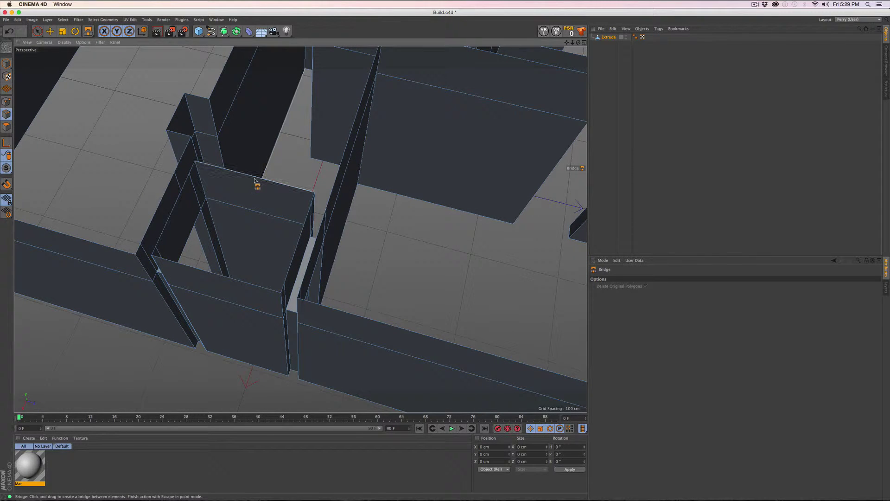
pyautogui.moveTo(256, 180); pyautogui.dragTo(265, 298)
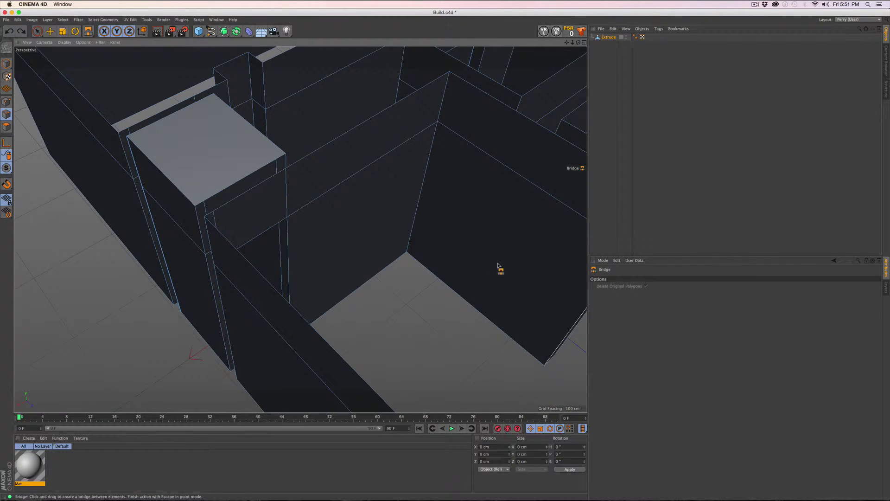
# Try to close the large corner room's ceiling by bridging the front wall's top edge to the opposite wall's top edge
pyautogui.keyDown('alt'); pyautogui.moveTo(498, 266); pyautogui.dragTo(424, 195, button='middle'); pyautogui.keyUp('alt')
pyautogui.scroll(-3, 424, 195)
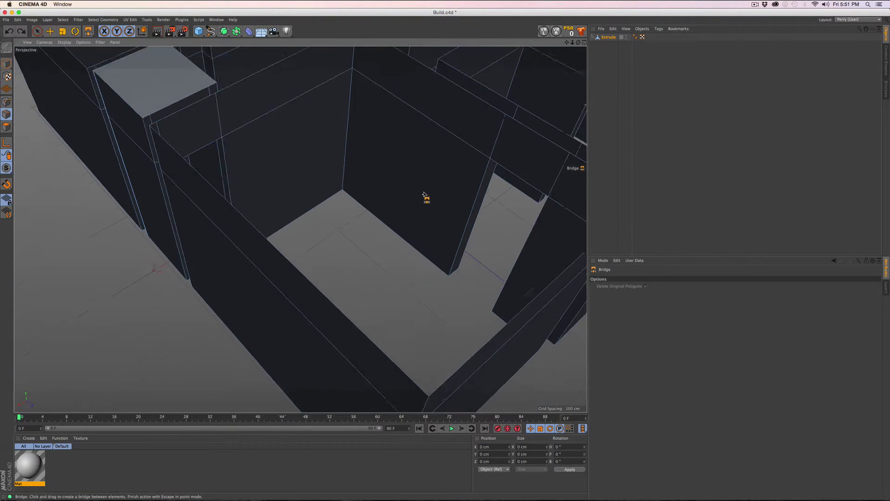
pyautogui.keyDown('alt'); pyautogui.moveTo(428, 207); pyautogui.dragTo(414, 215); pyautogui.keyUp('alt')
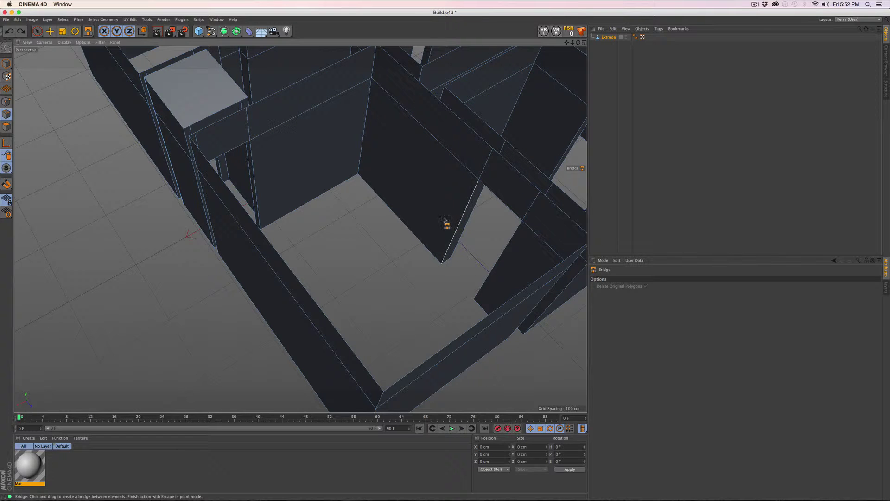
pyautogui.keyDown('alt'); pyautogui.moveTo(441, 217); pyautogui.dragTo(413, 226); pyautogui.keyUp('alt')
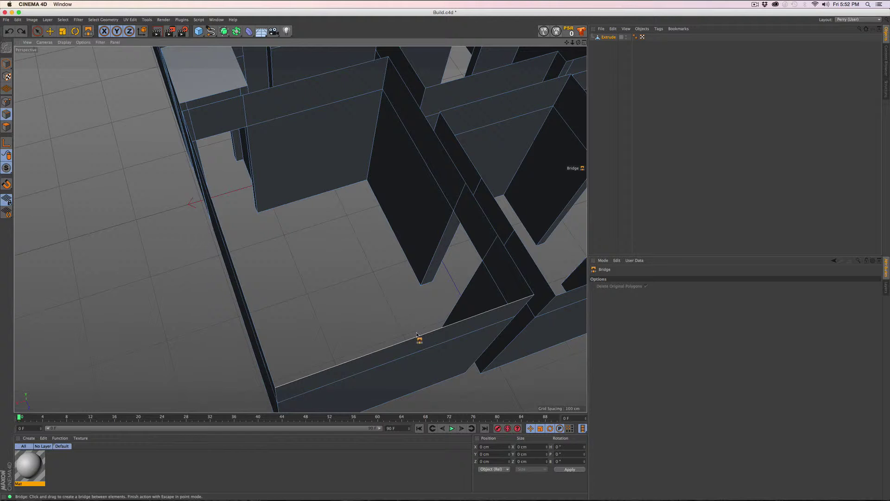
pyautogui.moveTo(417, 336); pyautogui.dragTo(320, 87)
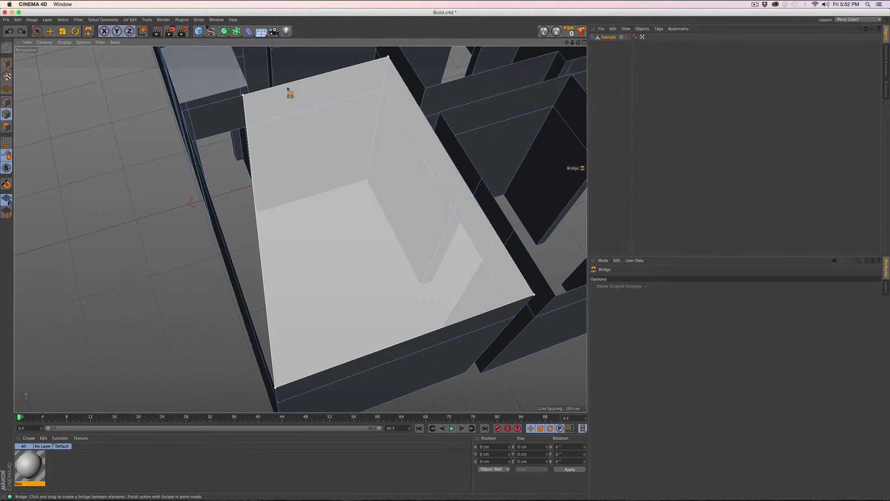
pyautogui.moveTo(245, 94); pyautogui.dragTo(229, 97)
pyautogui.press('super+z')
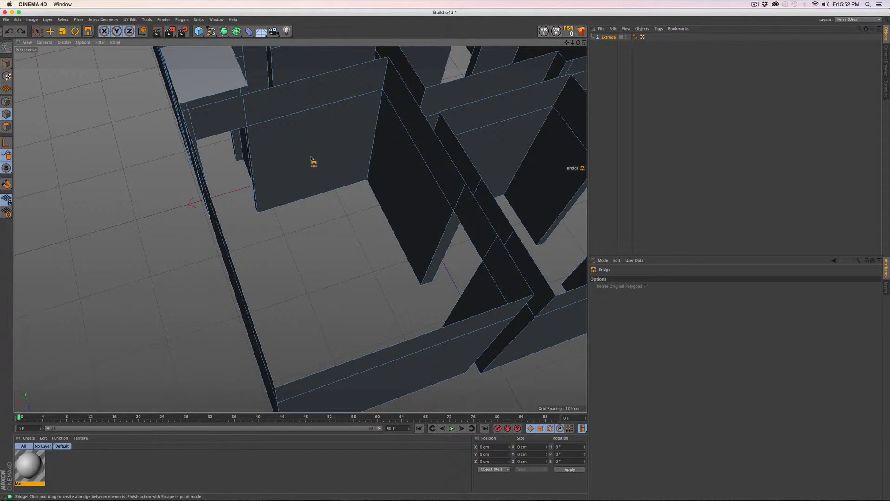
# Select the three upper polygons of the same room's inner wall above and beside the doorway and delete them
pyautogui.press('space')
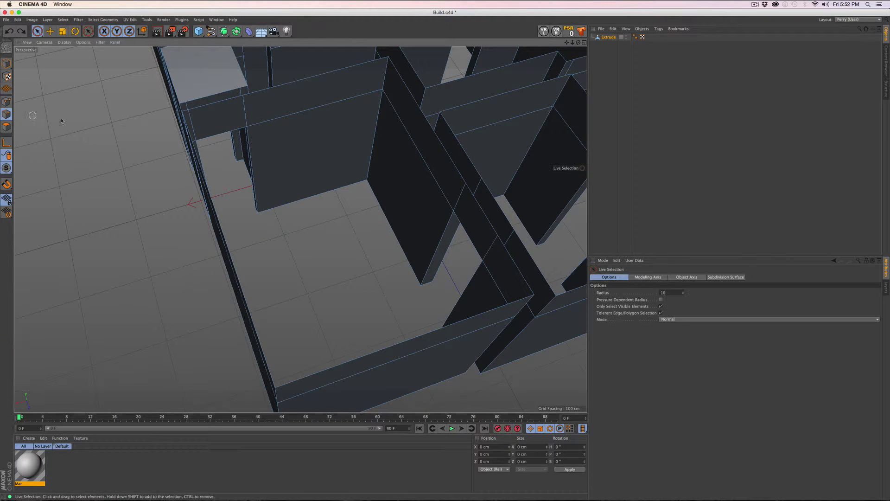
pyautogui.keyDown('alt'); pyautogui.moveTo(221, 149); pyautogui.dragTo(71, 100); pyautogui.keyUp('alt')
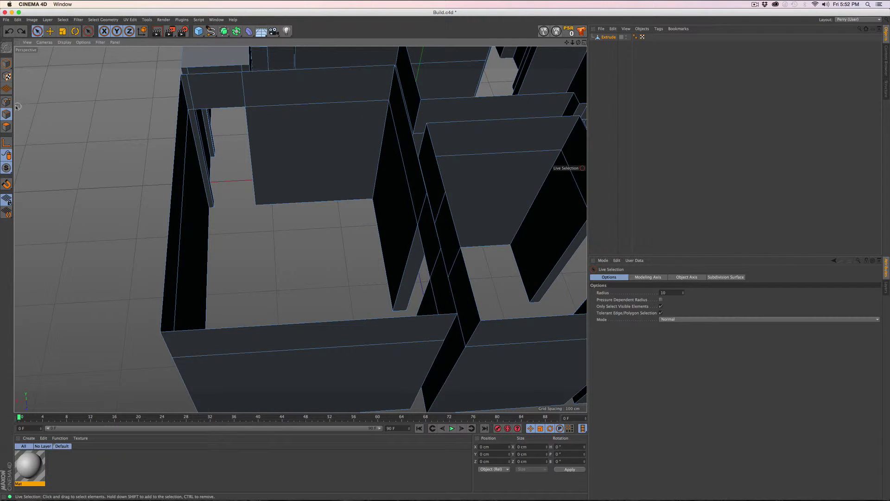
pyautogui.click(7, 126)
pyautogui.keyDown('alt'); pyautogui.moveTo(210, 123); pyautogui.dragTo(206, 211, button='middle'); pyautogui.keyUp('alt')
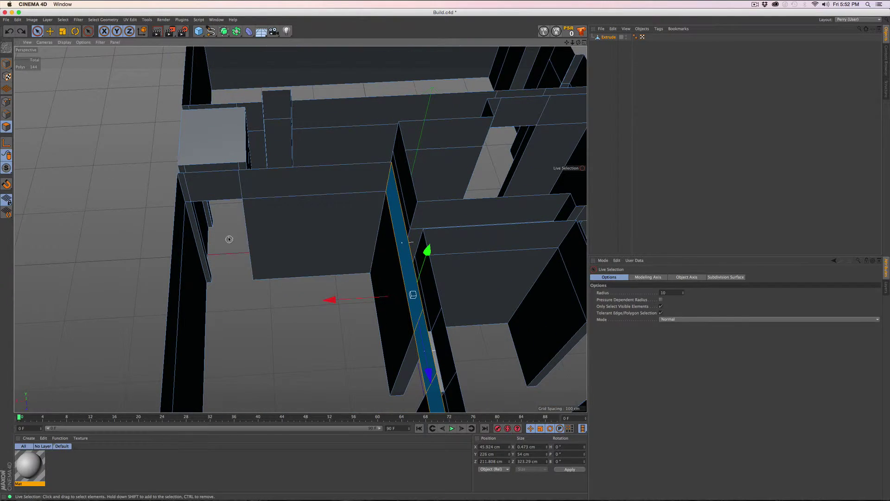
pyautogui.keyDown('alt'); pyautogui.moveTo(228, 241); pyautogui.dragTo(262, 284); pyautogui.keyUp('alt')
pyautogui.click(255, 325)
pyautogui.click(278, 197)
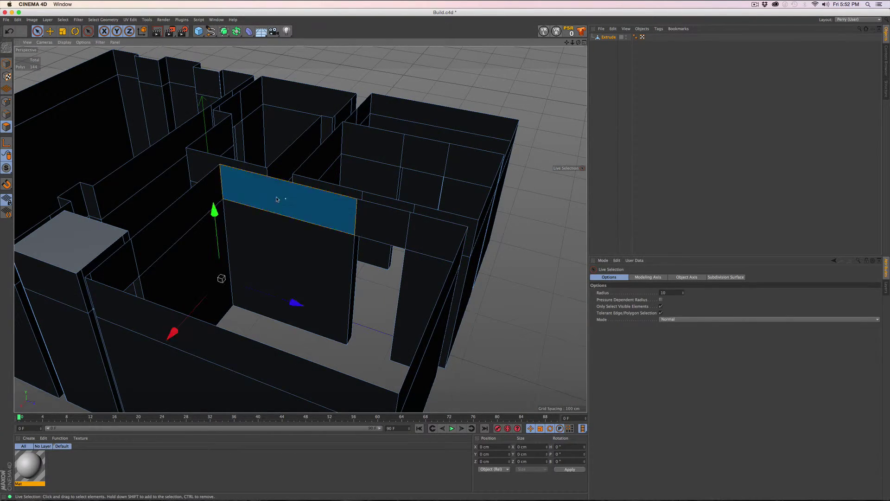
pyautogui.keyDown('shift'); pyautogui.click(385, 227); pyautogui.keyUp('shift')
pyautogui.keyDown('shift'); pyautogui.click(422, 240); pyautogui.keyUp('shift')
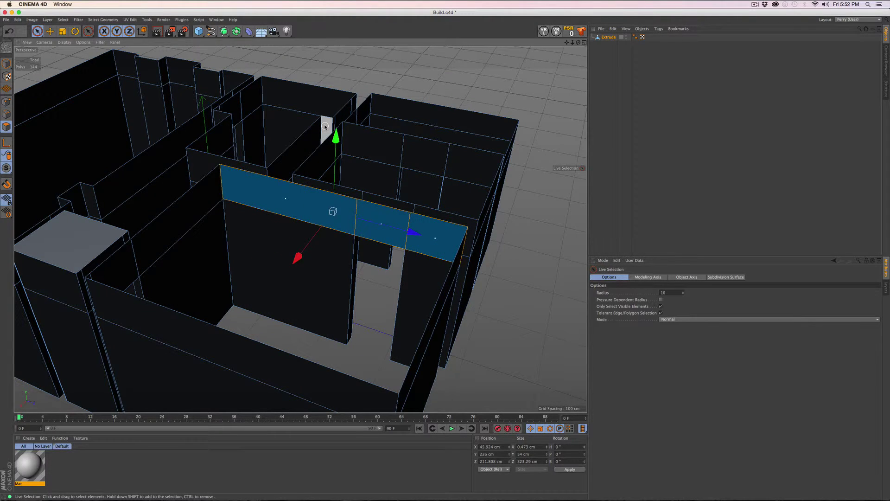
pyautogui.press('Delete')
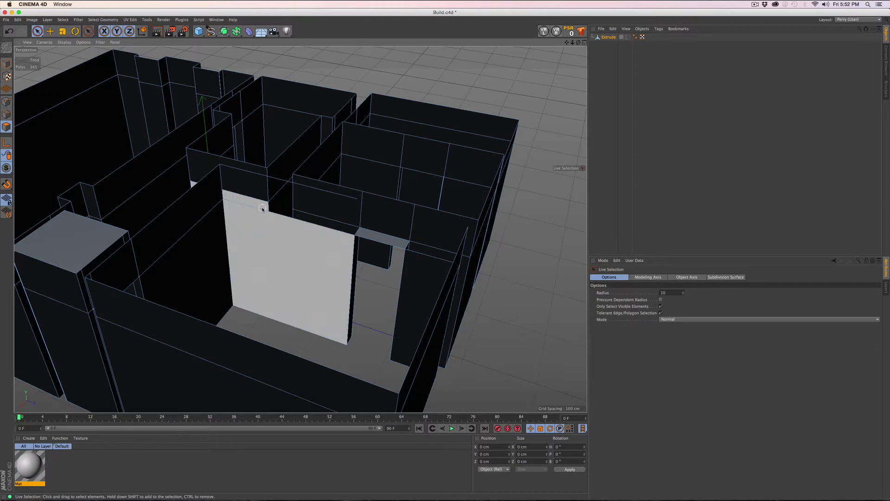
# Bridge the vertical edges at both ends of the opened upper strip with one long wall polygon above the doorway
pyautogui.scroll(6, 262, 204)
pyautogui.keyDown('alt'); pyautogui.moveTo(292, 208); pyautogui.dragTo(336, 205); pyautogui.keyUp('alt')
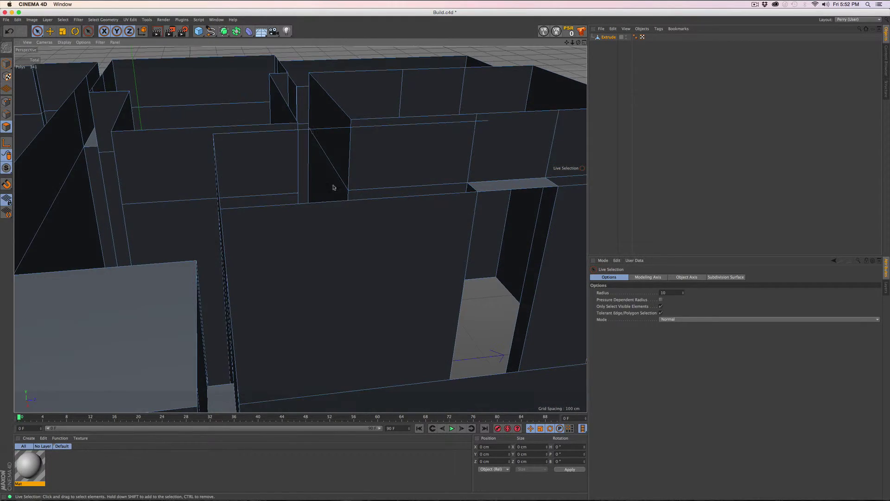
pyautogui.scroll(4, 321, 177)
pyautogui.keyDown('alt'); pyautogui.moveTo(338, 173); pyautogui.dragTo(312, 175); pyautogui.keyUp('alt')
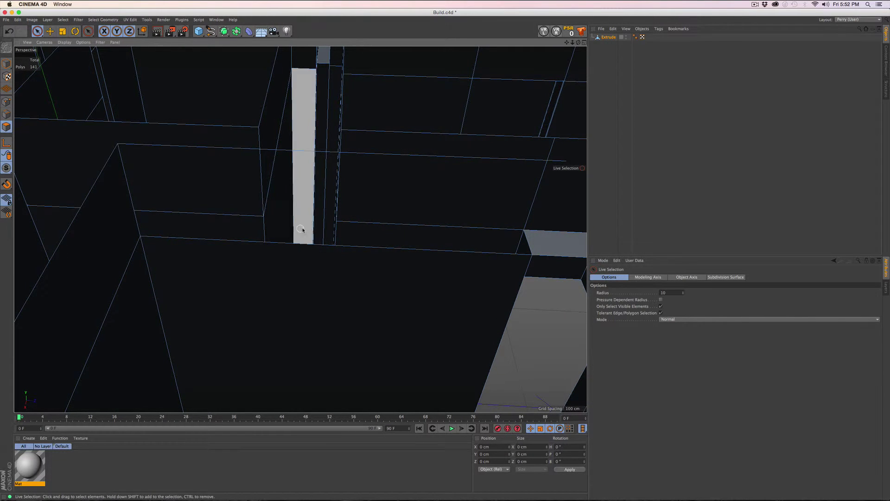
pyautogui.click(7, 114)
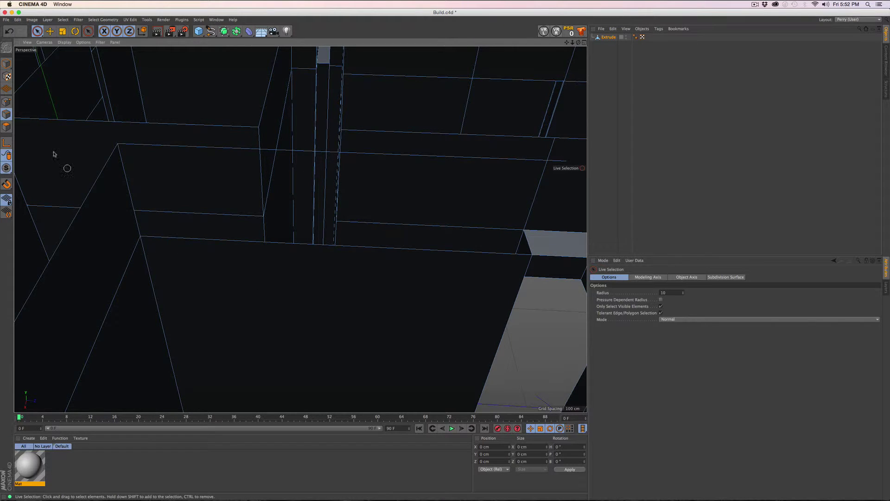
pyautogui.click(7, 126)
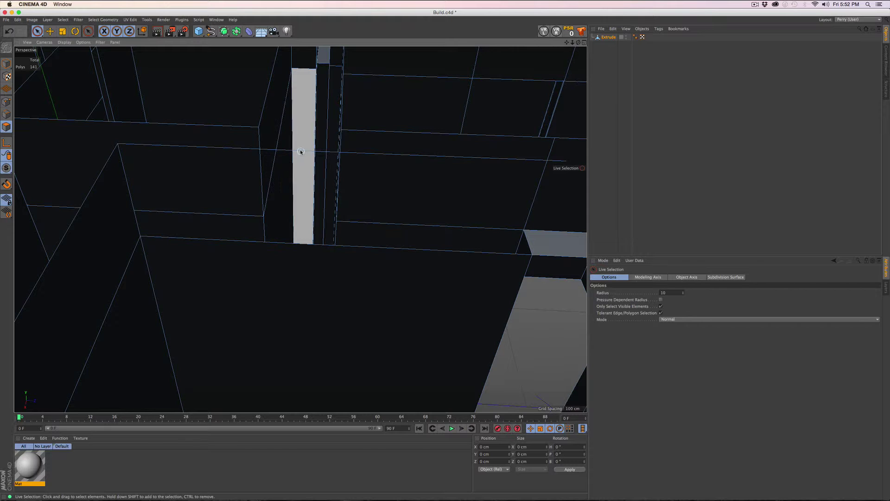
pyautogui.scroll(-2, 276, 279)
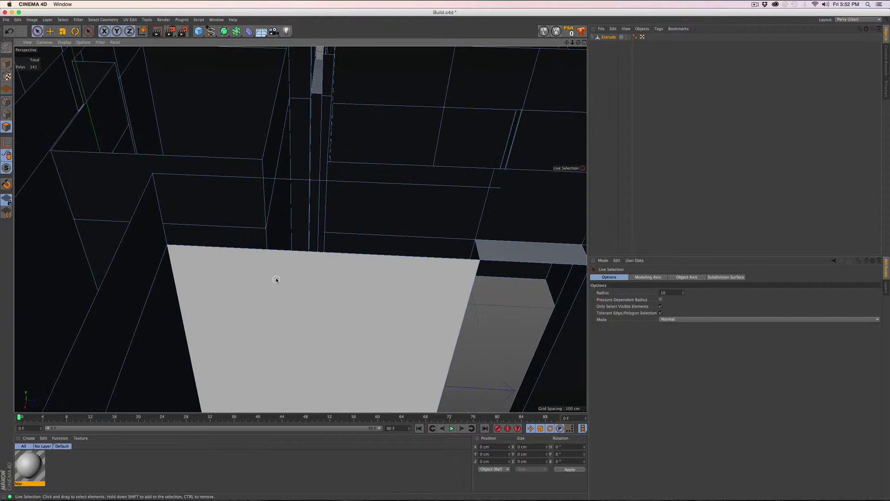
pyautogui.scroll(-5, 276, 280)
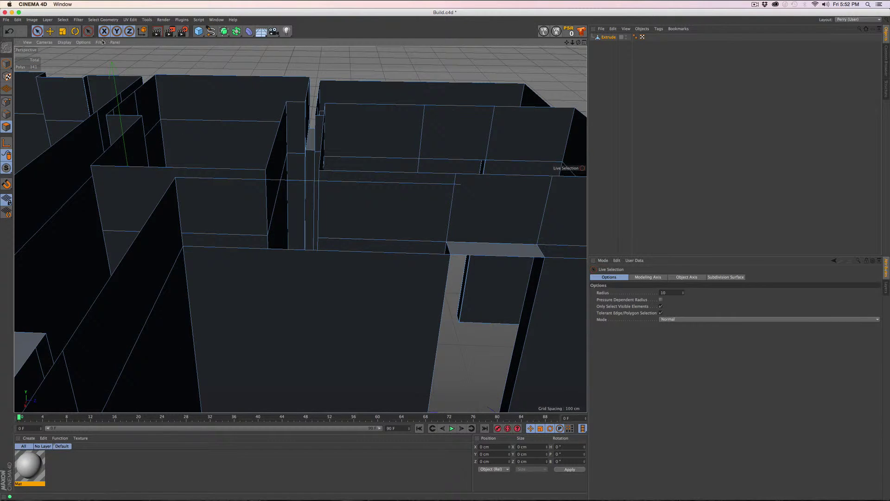
pyautogui.press('m')
pyautogui.press('b')
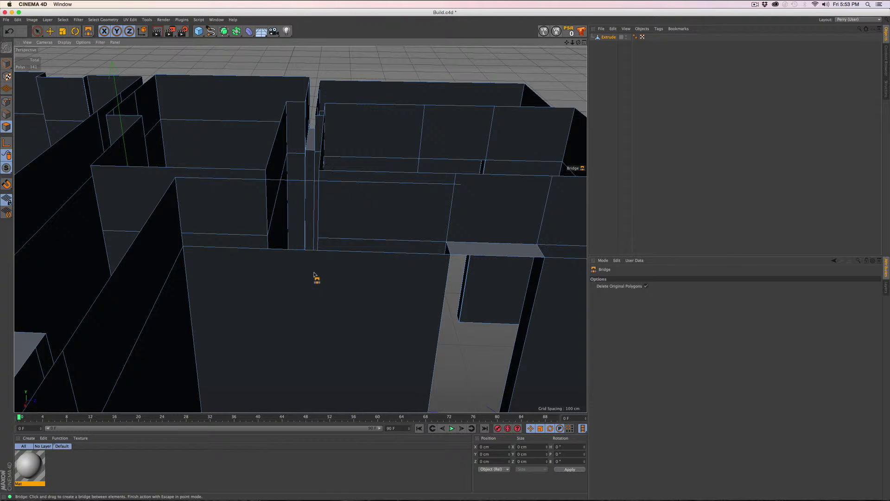
pyautogui.keyDown('alt'); pyautogui.moveTo(314, 272); pyautogui.dragTo(223, 294); pyautogui.keyUp('alt')
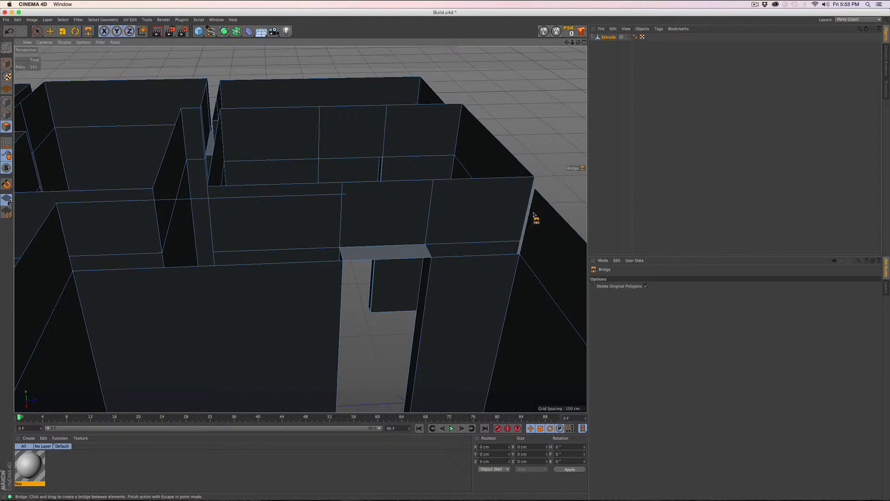
pyautogui.click(7, 115)
pyautogui.moveTo(529, 221); pyautogui.dragTo(66, 243)
# Bridge the top edge of the rebuilt inner wall to the outer wall's top edge to close the room's ceiling
pyautogui.keyDown('alt'); pyautogui.moveTo(354, 347); pyautogui.dragTo(281, 346); pyautogui.keyUp('alt')
pyautogui.scroll(-3, 220, 327)
pyautogui.keyDown('alt'); pyautogui.moveTo(223, 330); pyautogui.dragTo(306, 310, button='middle'); pyautogui.keyUp('alt')
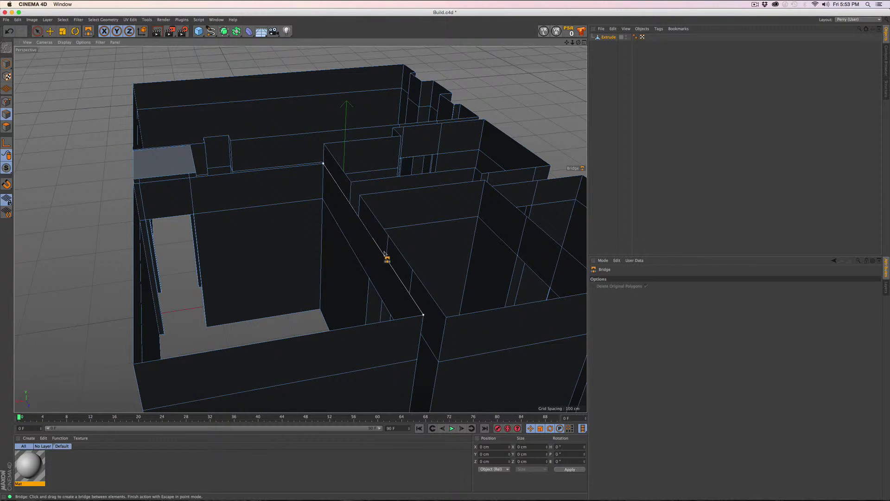
pyautogui.moveTo(383, 253); pyautogui.dragTo(133, 288)
# In the adjacent room, select the three upper polygons of the wall above and beside the doorway and delete them
pyautogui.keyDown('alt'); pyautogui.moveTo(411, 304); pyautogui.dragTo(253, 333); pyautogui.keyUp('alt')
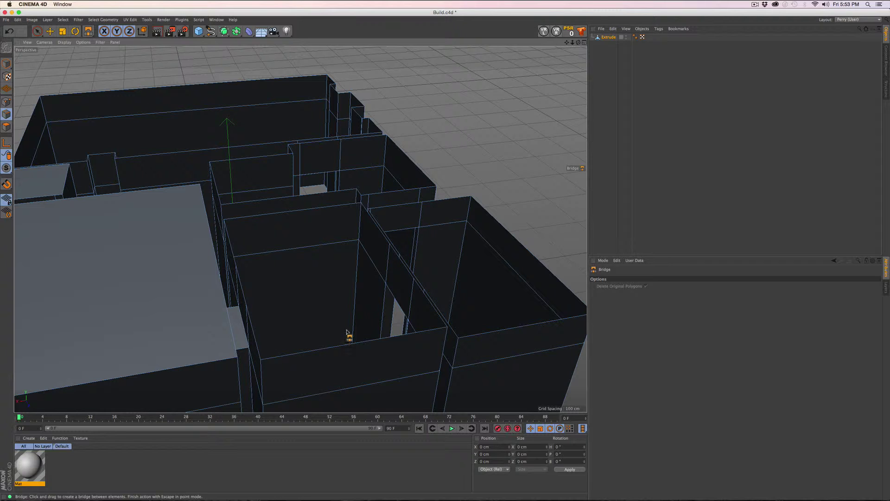
pyautogui.keyDown('alt'); pyautogui.moveTo(341, 318); pyautogui.dragTo(246, 297); pyautogui.keyUp('alt')
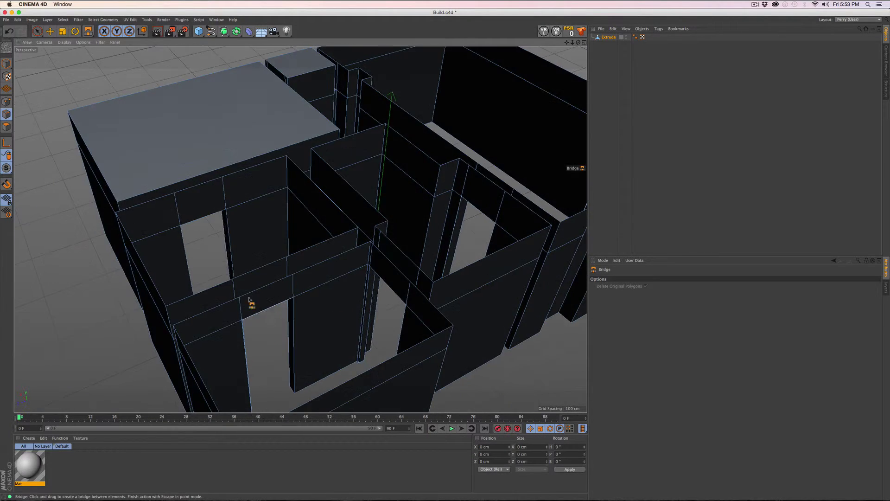
pyautogui.keyDown('alt'); pyautogui.moveTo(246, 297); pyautogui.dragTo(301, 199, button='right'); pyautogui.keyUp('alt')
pyautogui.press('space')
pyautogui.click(6, 127)
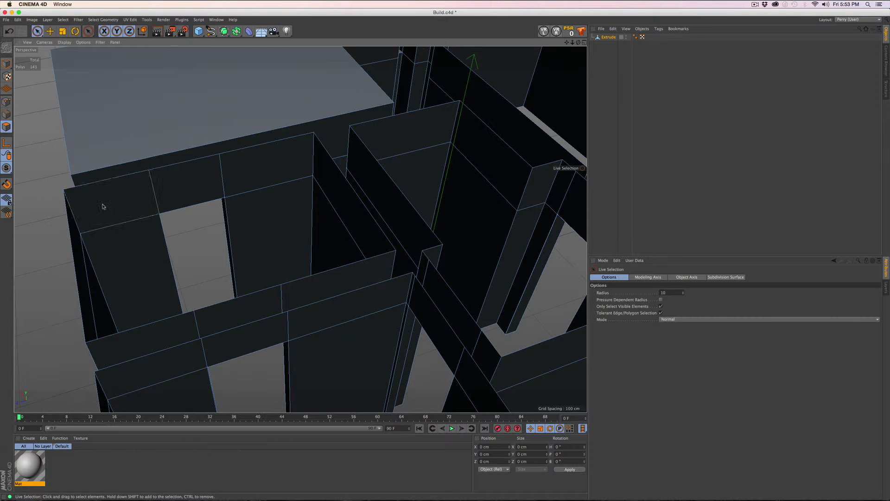
pyautogui.moveTo(104, 207); pyautogui.dragTo(289, 168)
pyautogui.press('Delete')
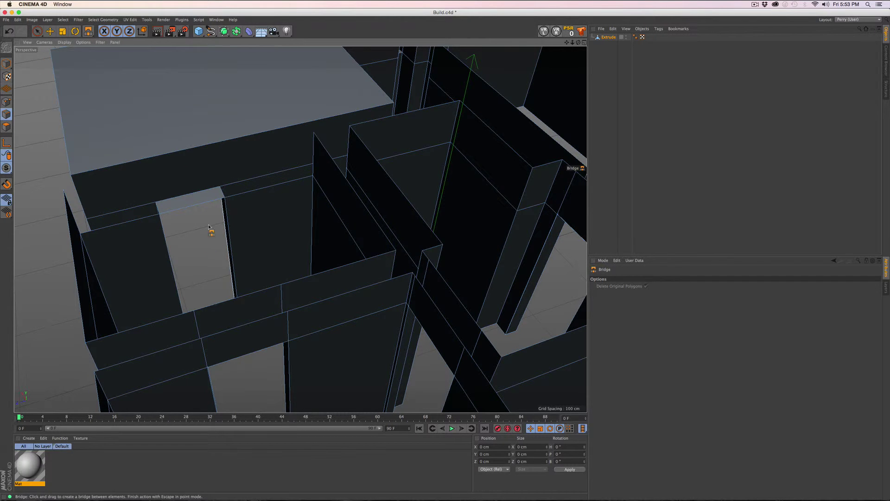
# Bridge the adjacent room's opened upper strip with one wall polygon and close its ceiling by bridging the opposite side walls' top edges
pyautogui.keyDown('alt'); pyautogui.moveTo(208, 224); pyautogui.dragTo(77, 166); pyautogui.keyUp('alt')
pyautogui.keyDown('alt'); pyautogui.moveTo(210, 223); pyautogui.dragTo(300, 227); pyautogui.keyUp('alt')
pyautogui.moveTo(313, 158); pyautogui.dragTo(74, 172)
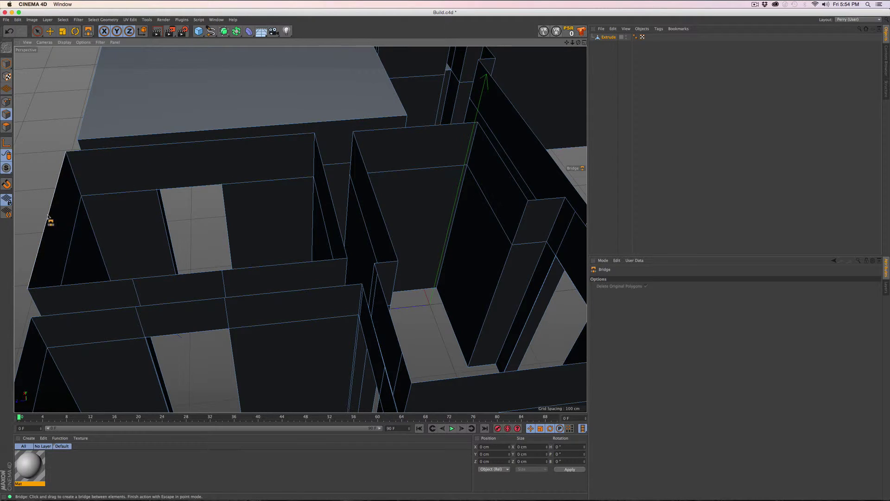
pyautogui.moveTo(50, 221); pyautogui.dragTo(324, 207)
# Select the three upper polygons above and beside the doorway in the end room's inner wall and delete them
pyautogui.keyDown('alt'); pyautogui.moveTo(249, 320); pyautogui.dragTo(218, 214); pyautogui.keyUp('alt')
pyautogui.scroll(5, 215, 215)
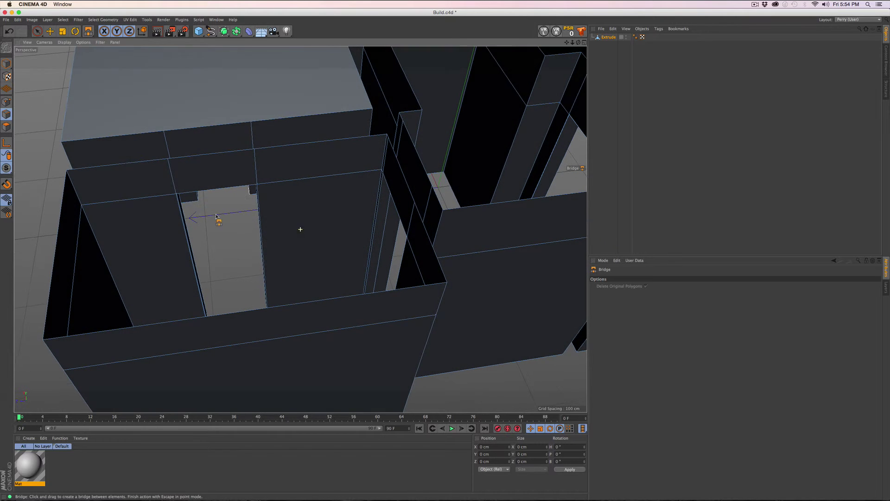
pyautogui.press('space')
pyautogui.press('Return')
pyautogui.click(118, 185)
pyautogui.moveTo(118, 184)
pyautogui.mouseDown()
pyautogui.moveTo(315, 165)
pyautogui.moveTo(236, 234)
pyautogui.mouseUp()
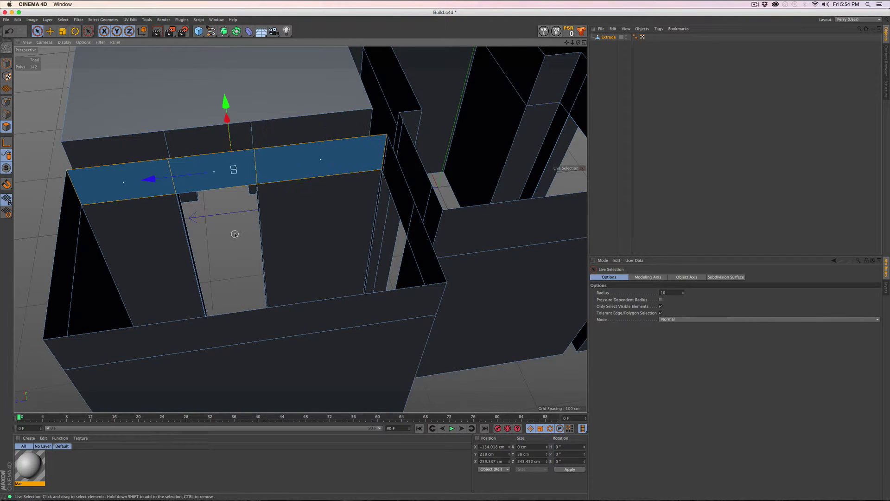
pyautogui.press('Delete')
# Bridge the end room's opened upper strip with one wall polygon and bridge the opposite top edges to close its ceiling
pyautogui.click(7, 115)
pyautogui.press('space')
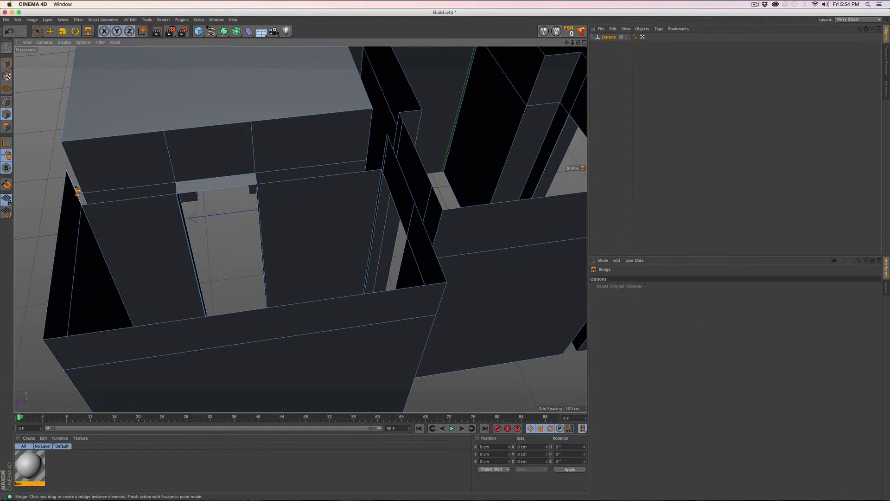
pyautogui.moveTo(74, 188); pyautogui.dragTo(384, 154)
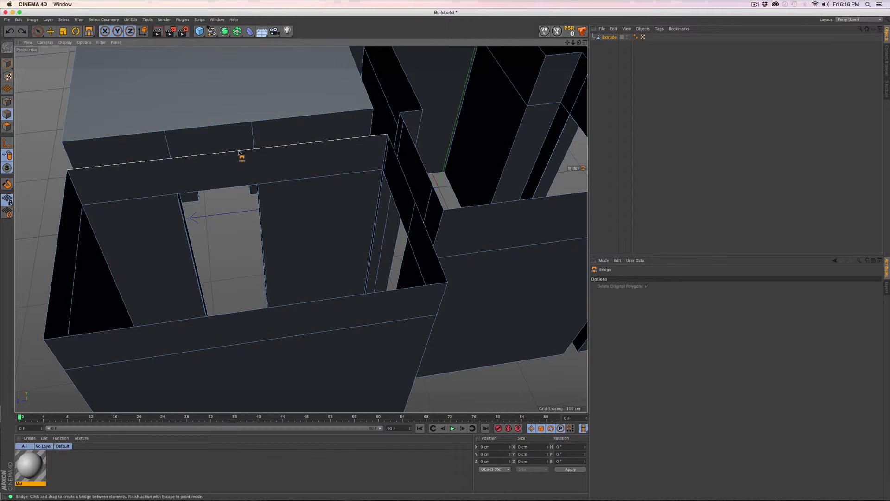
pyautogui.moveTo(239, 152); pyautogui.dragTo(260, 312)
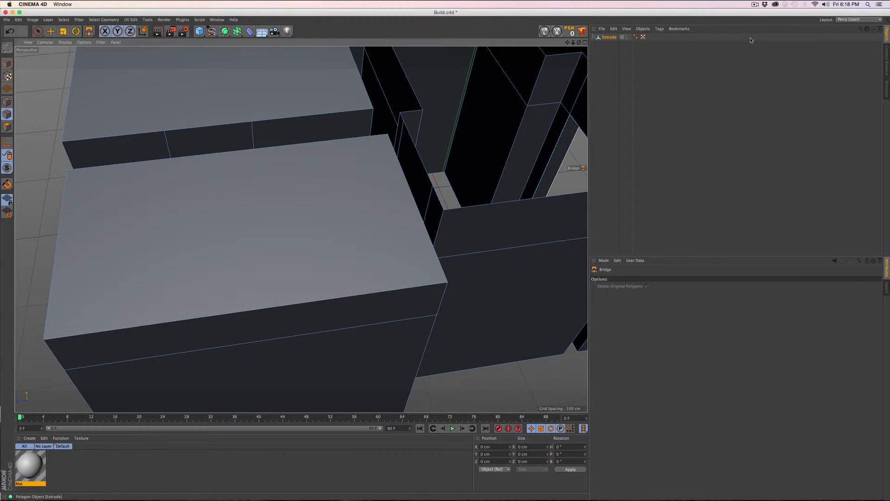
# Examine the remaining uncovered large room and hallway from several sides, with Live Selection in polygon mode
pyautogui.scroll(-3, 476, 267)
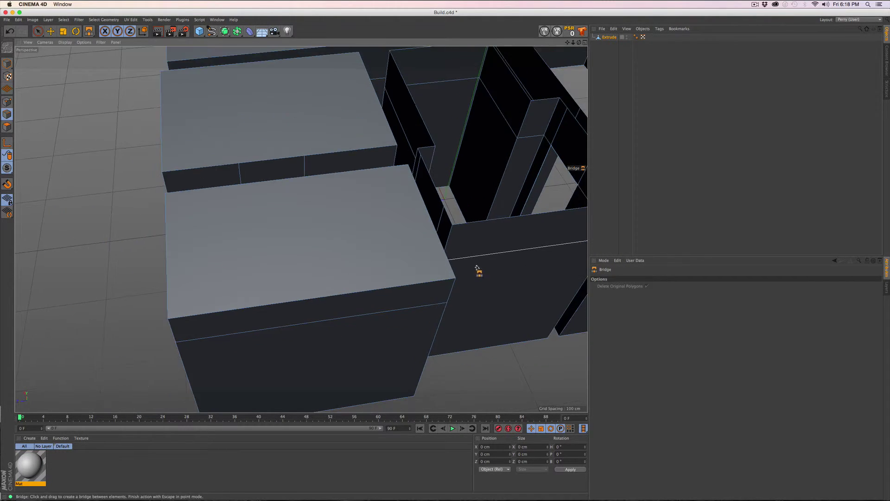
pyautogui.keyDown('alt'); pyautogui.moveTo(516, 246); pyautogui.dragTo(375, 278, button='middle'); pyautogui.keyUp('alt')
pyautogui.keyDown('alt'); pyautogui.moveTo(474, 274); pyautogui.dragTo(409, 305, button='middle'); pyautogui.keyUp('alt')
pyautogui.keyDown('alt'); pyautogui.moveTo(411, 264); pyautogui.dragTo(372, 260); pyautogui.keyUp('alt')
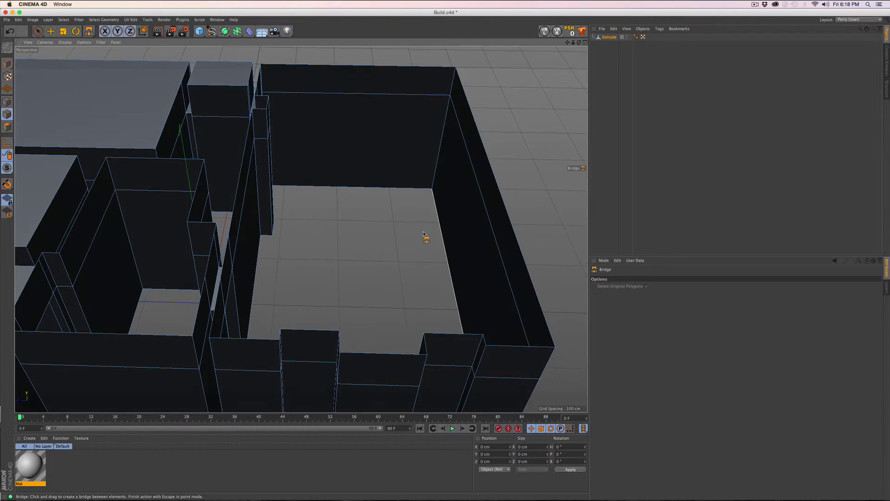
pyautogui.keyDown('alt'); pyautogui.moveTo(461, 234); pyautogui.dragTo(419, 250, button='middle'); pyautogui.keyUp('alt')
pyautogui.keyDown('alt'); pyautogui.moveTo(452, 240); pyautogui.dragTo(297, 268); pyautogui.keyUp('alt')
pyautogui.keyDown('alt'); pyautogui.moveTo(378, 248); pyautogui.dragTo(343, 257, button='middle'); pyautogui.keyUp('alt')
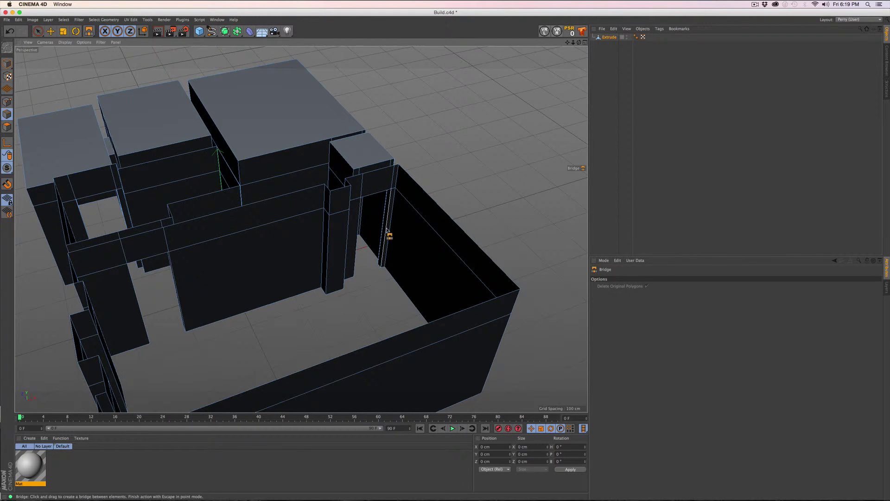
pyautogui.keyDown('alt'); pyautogui.moveTo(387, 232); pyautogui.dragTo(341, 274, button='middle'); pyautogui.keyUp('alt')
pyautogui.keyDown('alt'); pyautogui.moveTo(341, 273); pyautogui.dragTo(317, 278); pyautogui.keyUp('alt')
pyautogui.press('space')
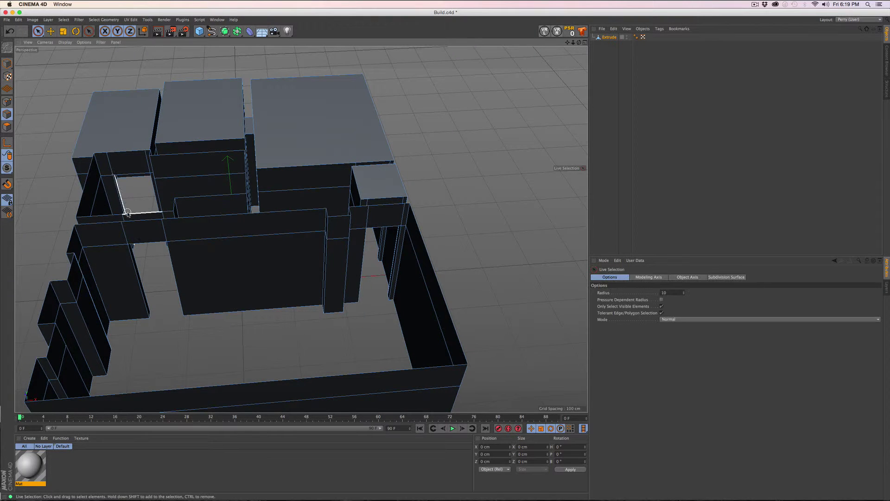
pyautogui.click(7, 126)
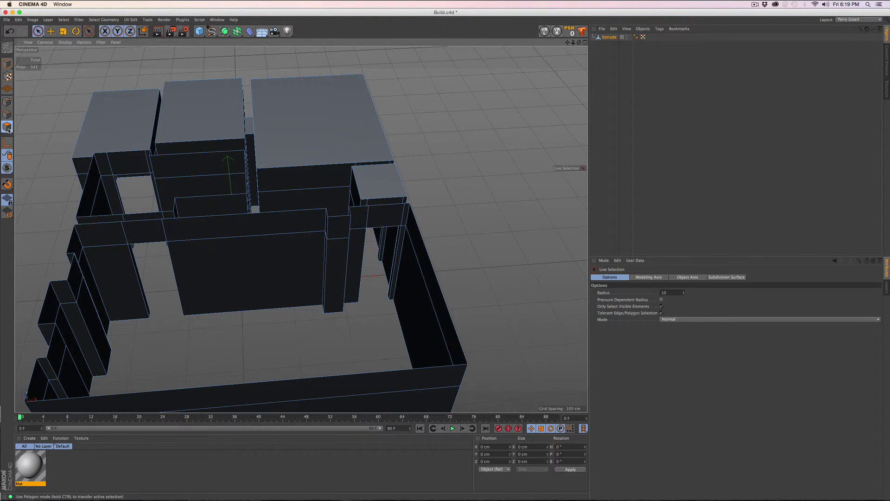
# Select the entire row of upper polygons along the large room's inner wall, including the jogged sections and those above the doorways, and delete them
pyautogui.click(96, 238)
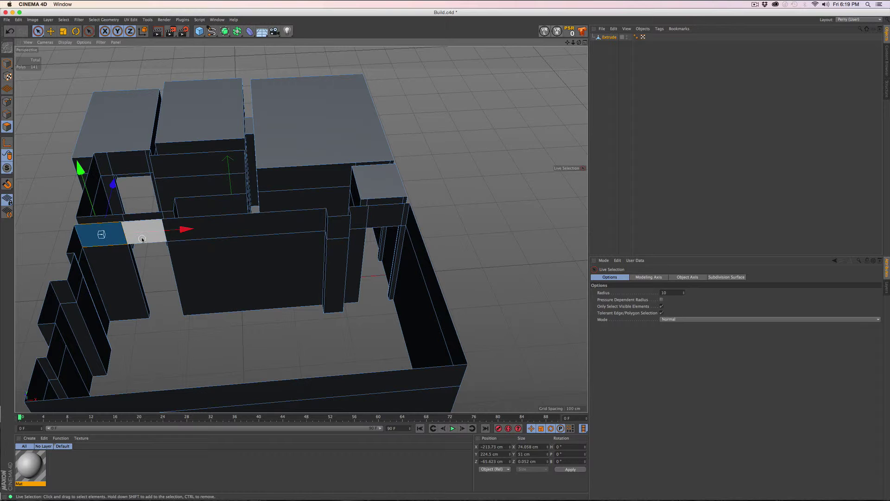
pyautogui.keyDown('shift'); pyautogui.click(142, 238); pyautogui.keyUp('shift')
pyautogui.keyDown('shift'); pyautogui.click(222, 229); pyautogui.keyUp('shift')
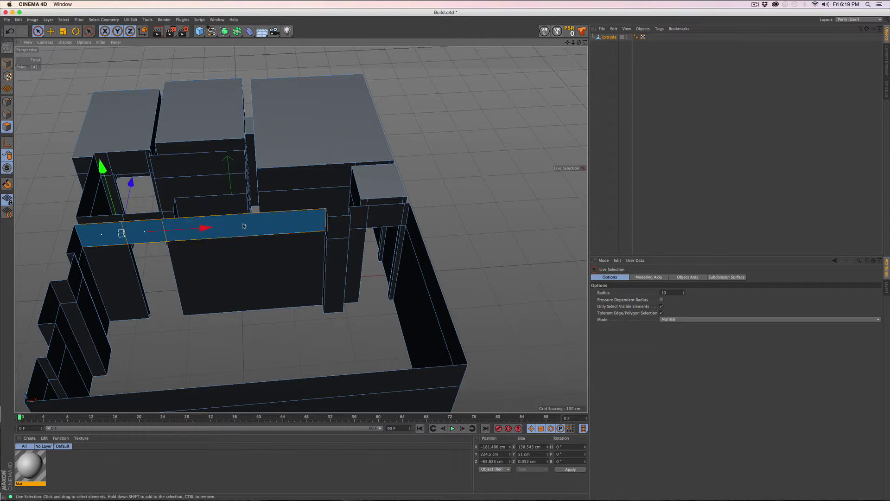
pyautogui.keyDown('shift'); pyautogui.click(338, 229); pyautogui.keyUp('shift')
pyautogui.scroll(5, 318, 227)
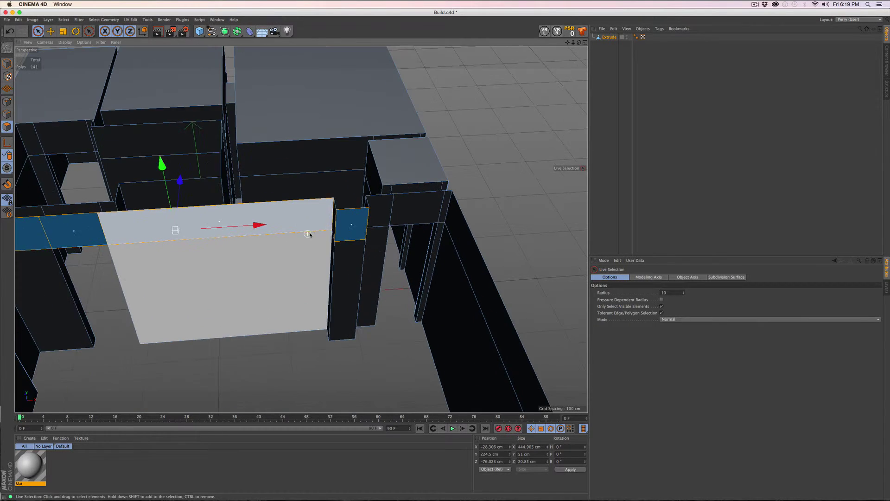
pyautogui.keyDown('alt'); pyautogui.moveTo(318, 225); pyautogui.dragTo(292, 232); pyautogui.keyUp('alt')
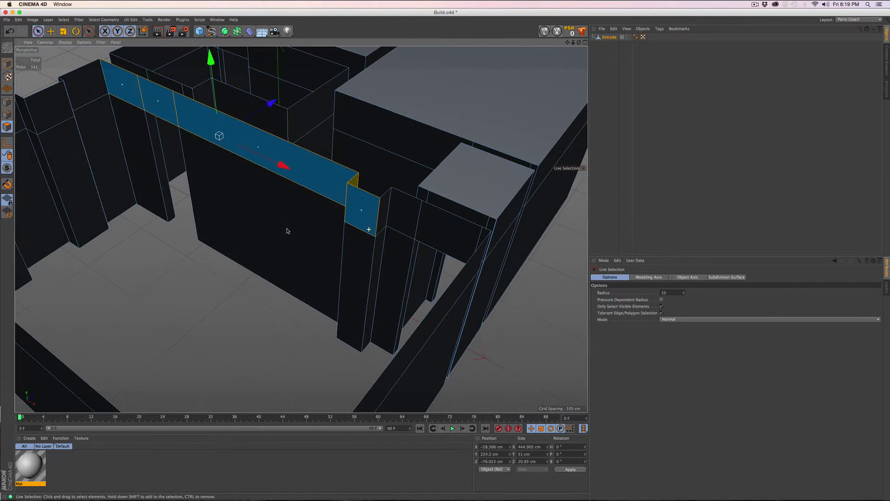
pyautogui.keyDown('shift'); pyautogui.click(381, 212); pyautogui.keyUp('shift')
pyautogui.keyDown('shift'); pyautogui.click(401, 213); pyautogui.keyUp('shift')
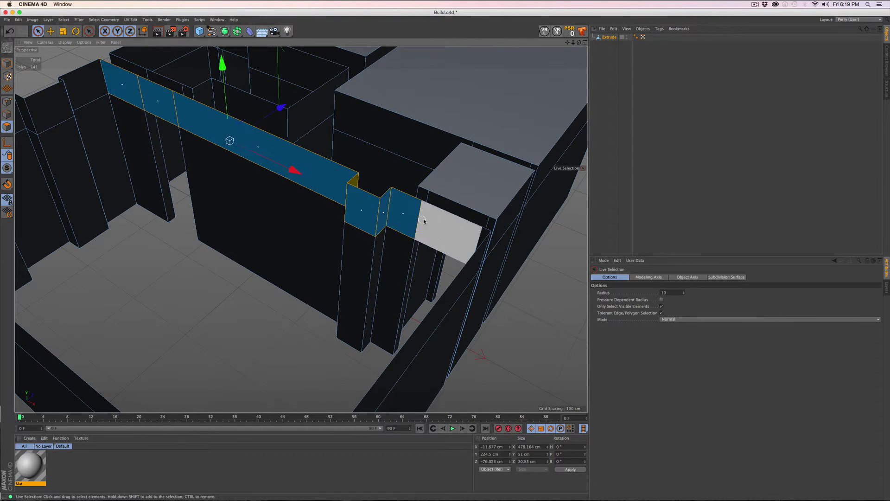
pyautogui.keyDown('shift'); pyautogui.click(423, 221); pyautogui.keyUp('shift')
pyautogui.keyDown('alt'); pyautogui.moveTo(354, 234); pyautogui.dragTo(354, 231); pyautogui.keyUp('alt')
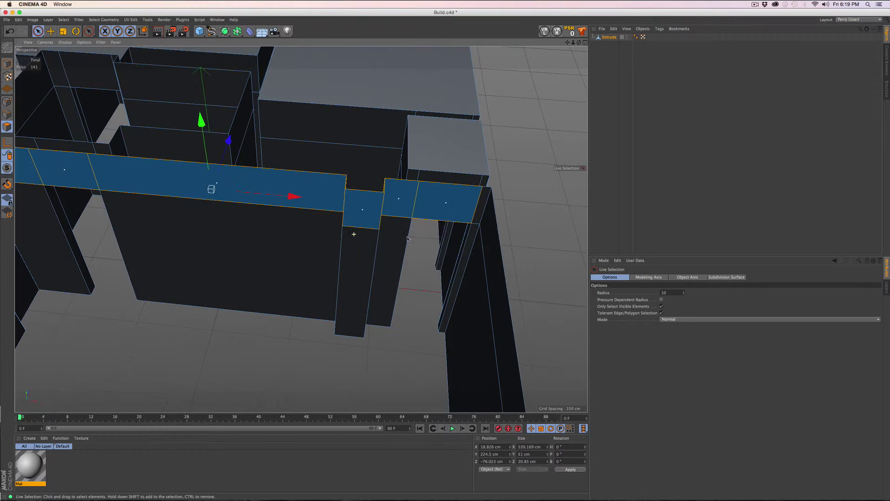
pyautogui.keyDown('shift'); pyautogui.click(477, 209); pyautogui.keyUp('shift')
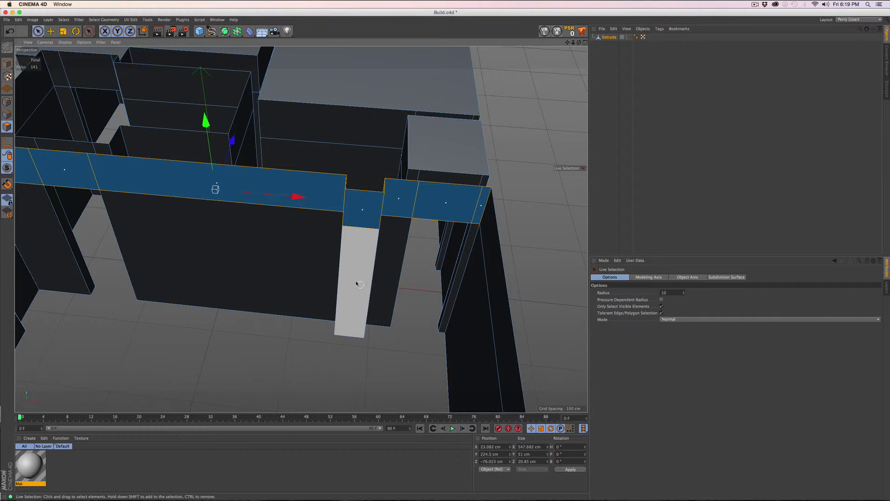
pyautogui.press('Delete')
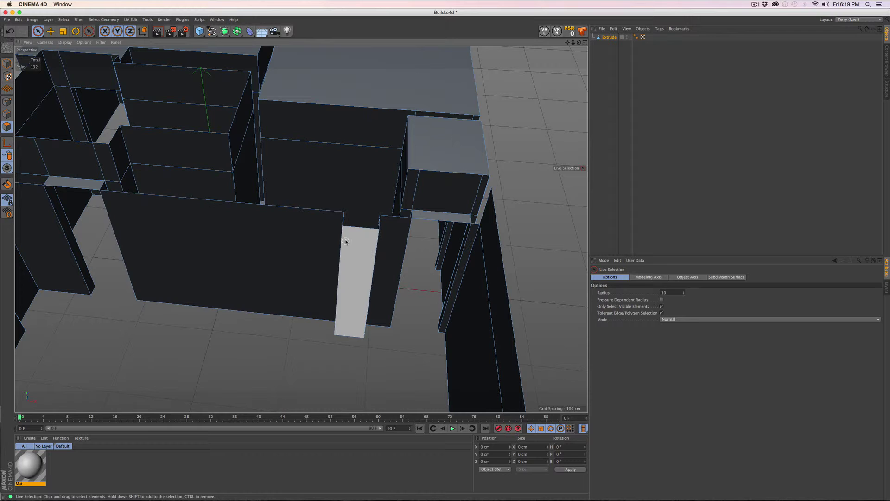
# Bridge the large room's opened upper strip from side wall to side wall with one wall polygon, working in edge mode
pyautogui.keyDown('alt'); pyautogui.moveTo(237, 246); pyautogui.dragTo(375, 237, button='middle'); pyautogui.keyUp('alt')
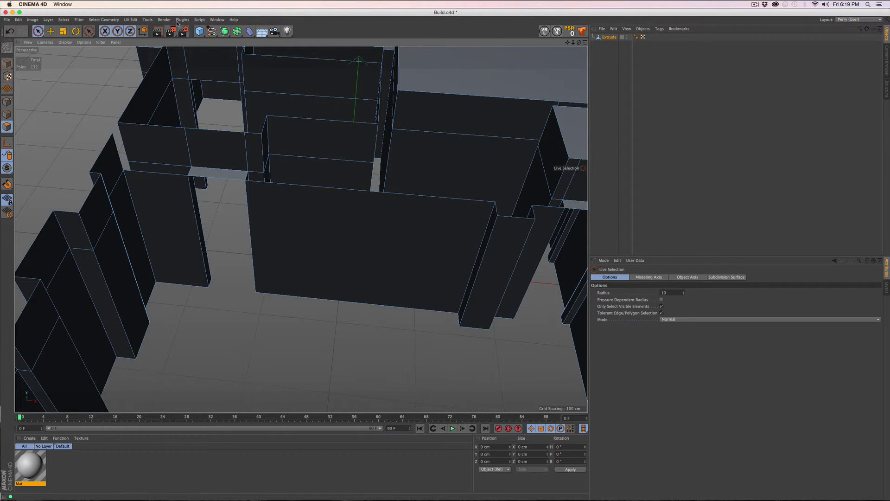
pyautogui.click(88, 34)
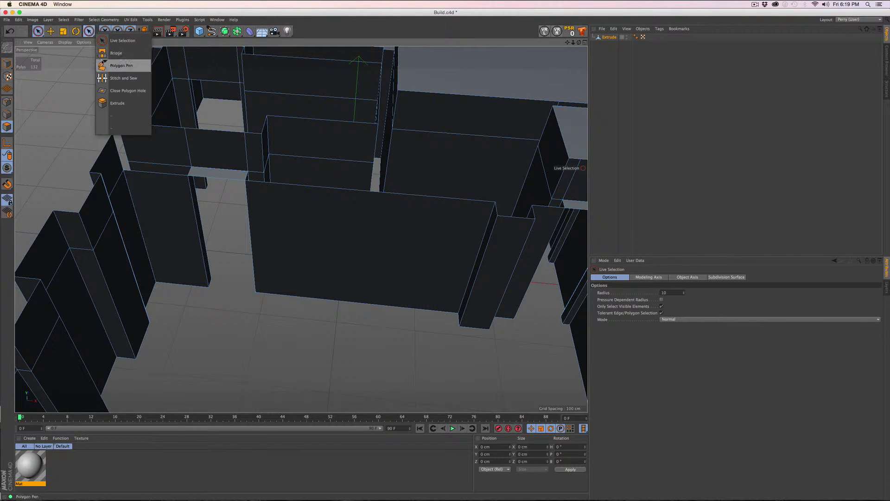
pyautogui.click(114, 53)
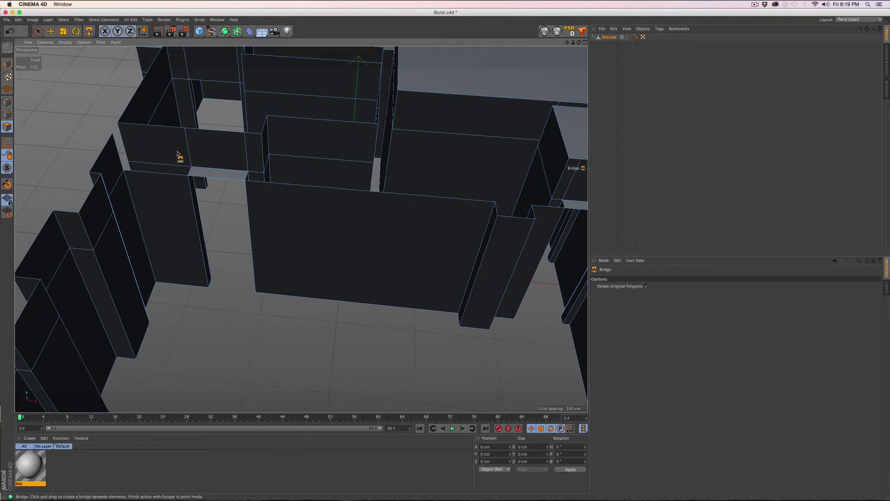
pyautogui.keyDown('alt'); pyautogui.moveTo(227, 155); pyautogui.dragTo(152, 156, button='middle'); pyautogui.keyUp('alt')
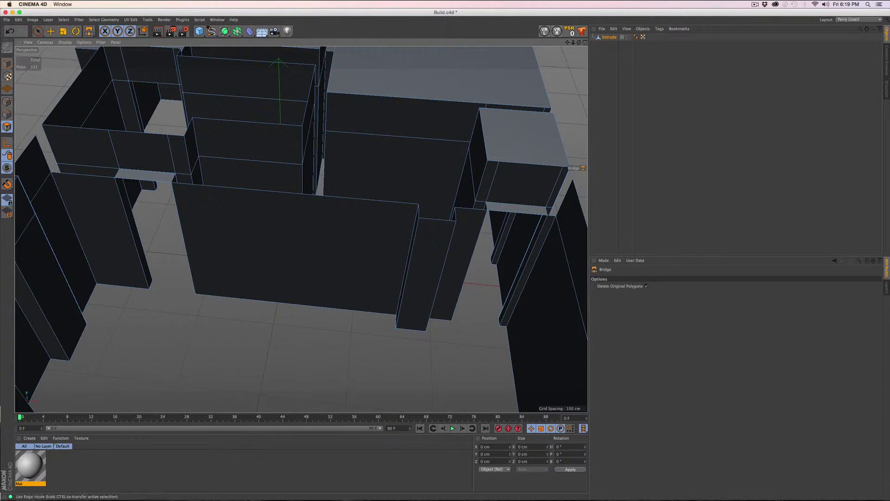
pyautogui.click(7, 114)
pyautogui.moveTo(41, 148); pyautogui.dragTo(568, 194)
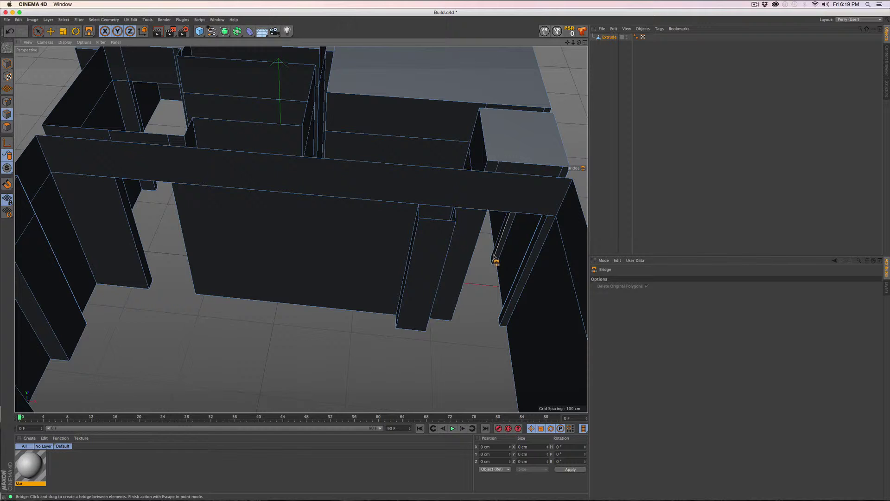
# Close the large room's ceiling by bridging the new inner wall's top edge to the outer wall's top edge
pyautogui.scroll(-5, 494, 258)
pyautogui.keyDown('alt'); pyautogui.moveTo(494, 256); pyautogui.dragTo(462, 208, button='middle'); pyautogui.keyUp('alt')
pyautogui.keyDown('alt'); pyautogui.moveTo(442, 224); pyautogui.dragTo(370, 149); pyautogui.keyUp('alt')
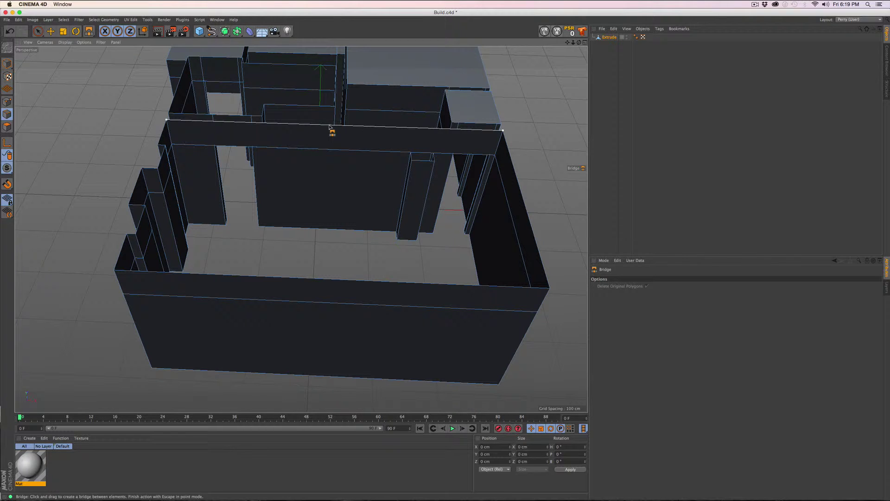
pyautogui.moveTo(329, 126); pyautogui.dragTo(317, 278)
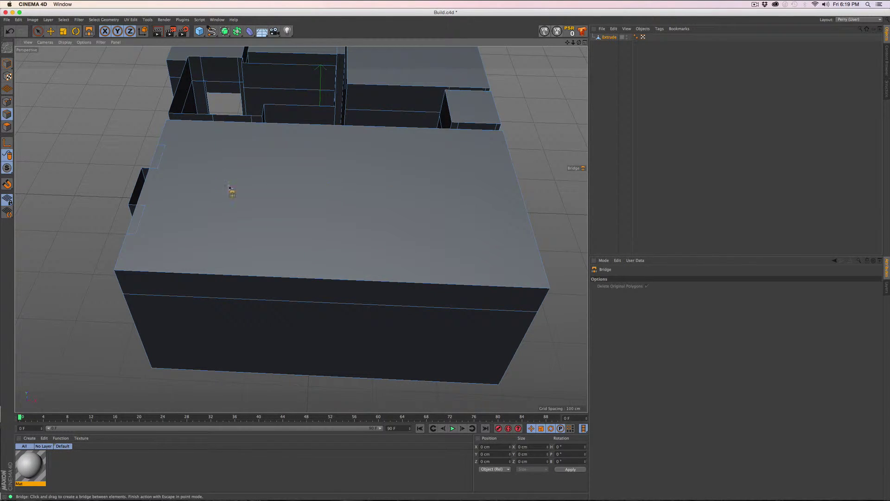
# With the Polygon Pen, extrude a ceiling polygon from the side wall's top edge across the near end of the remaining uncovered room
pyautogui.keyDown('alt'); pyautogui.moveTo(141, 193); pyautogui.dragTo(179, 193); pyautogui.keyUp('alt')
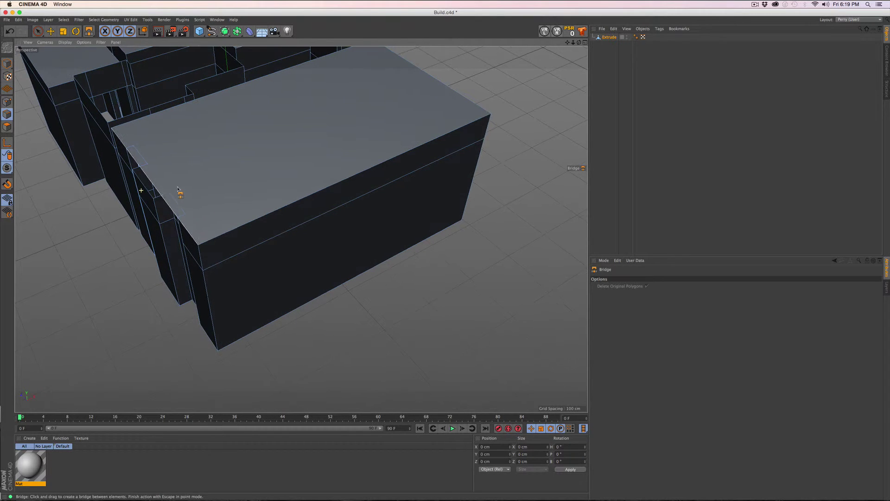
pyautogui.keyDown('alt'); pyautogui.moveTo(158, 197); pyautogui.dragTo(177, 221, button='middle'); pyautogui.keyUp('alt')
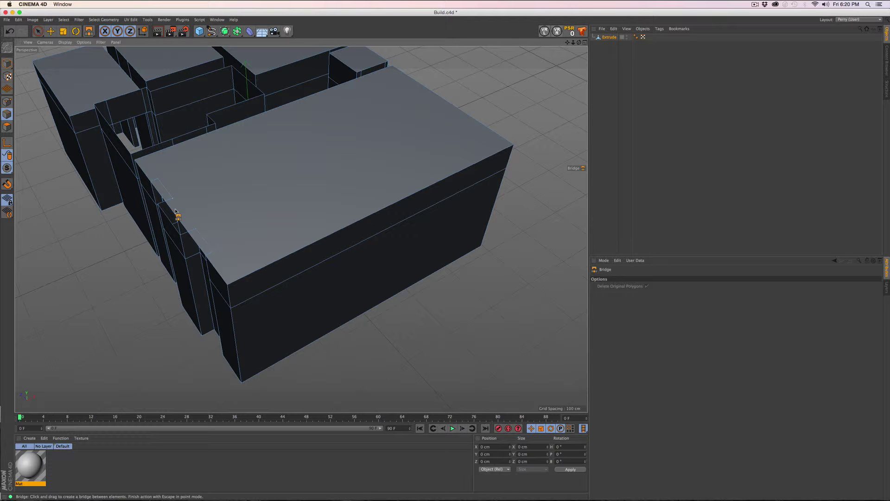
pyautogui.keyDown('alt'); pyautogui.moveTo(130, 132); pyautogui.dragTo(184, 139); pyautogui.keyUp('alt')
pyautogui.keyDown('alt'); pyautogui.moveTo(192, 109); pyautogui.dragTo(236, 308); pyautogui.keyUp('alt')
pyautogui.scroll(8, 254, 252)
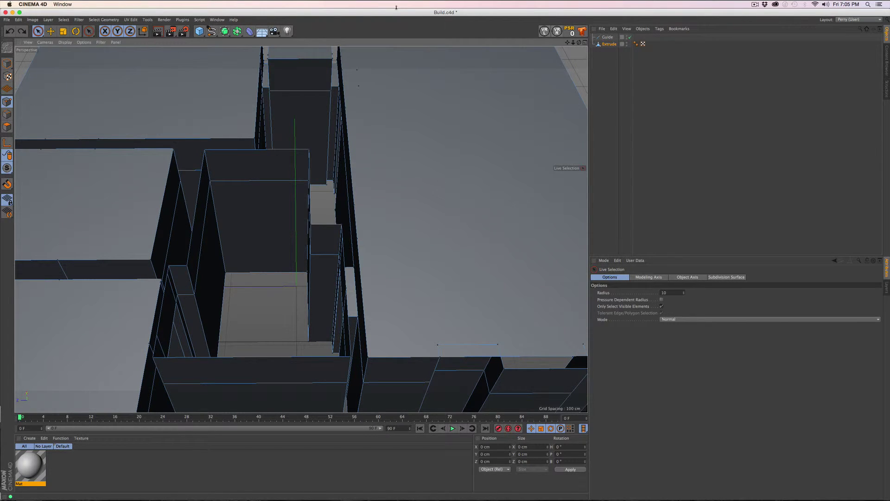
pyautogui.click(89, 32)
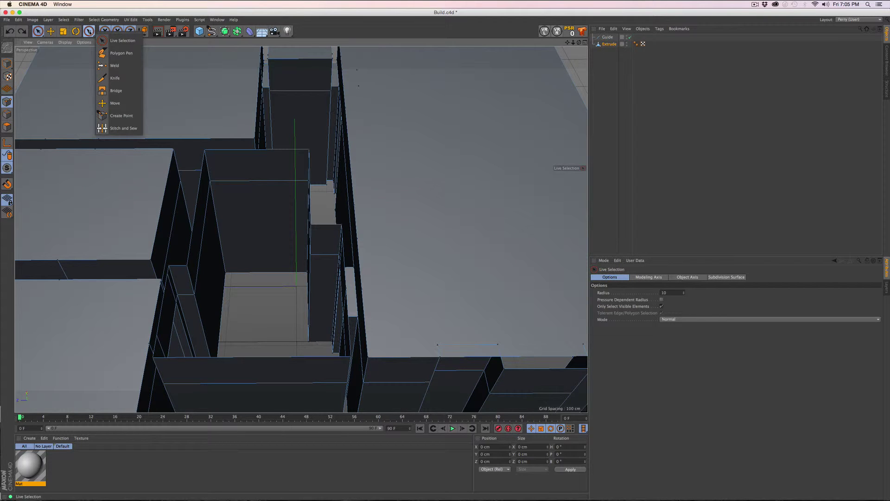
pyautogui.click(105, 54)
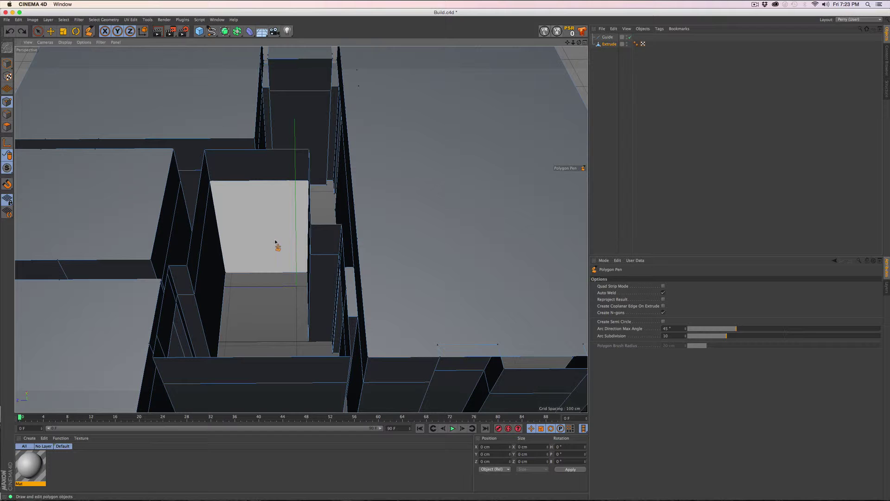
pyautogui.keyDown('alt'); pyautogui.moveTo(283, 326); pyautogui.dragTo(256, 326); pyautogui.keyUp('alt')
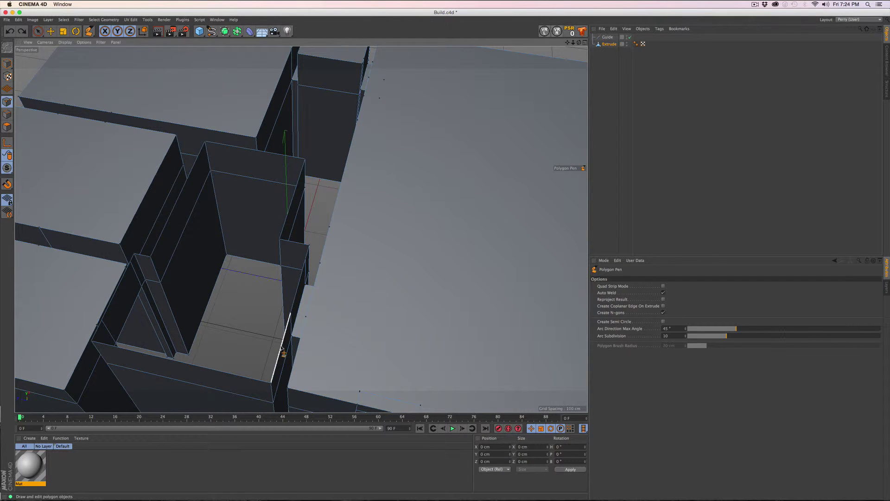
pyautogui.keyDown('ctrl'); pyautogui.moveTo(281, 348); pyautogui.dragTo(99, 327); pyautogui.keyUp('ctrl')
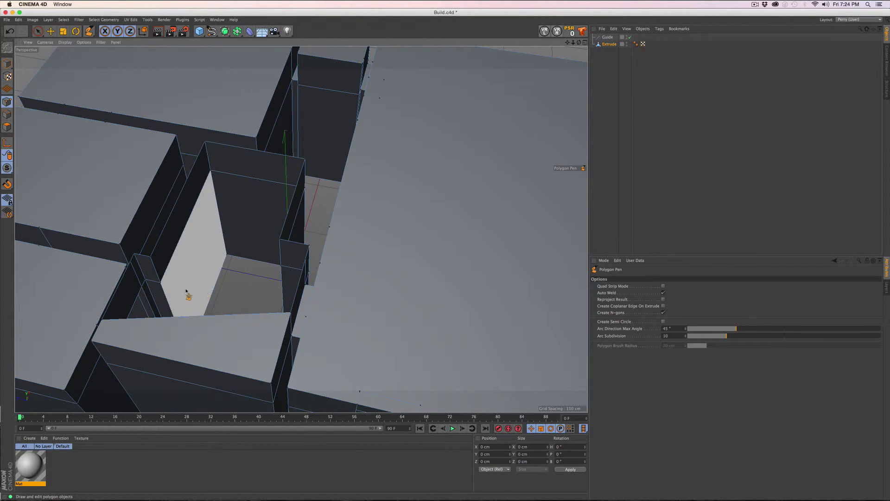
pyautogui.keyDown('alt'); pyautogui.moveTo(217, 295); pyautogui.dragTo(224, 320); pyautogui.keyUp('alt')
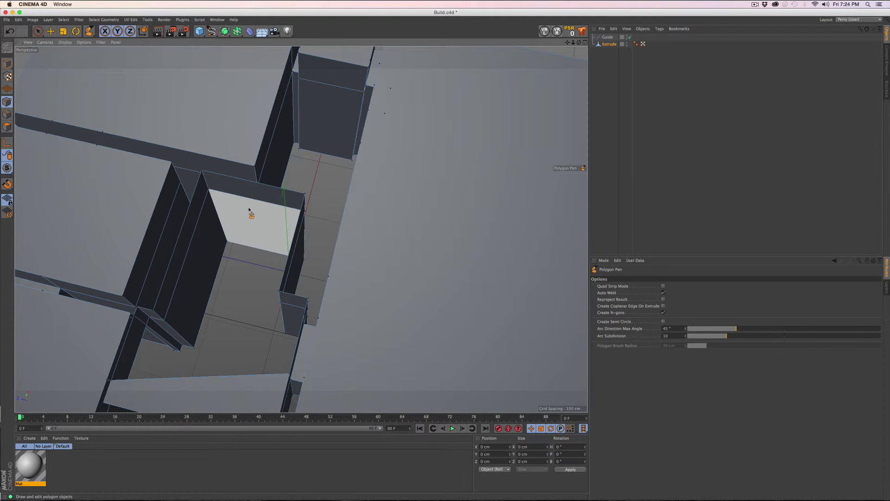
pyautogui.keyDown('ctrl'); pyautogui.click(256, 184); pyautogui.keyUp('ctrl')
pyautogui.keyDown('ctrl'); pyautogui.click(257, 184); pyautogui.keyUp('ctrl')
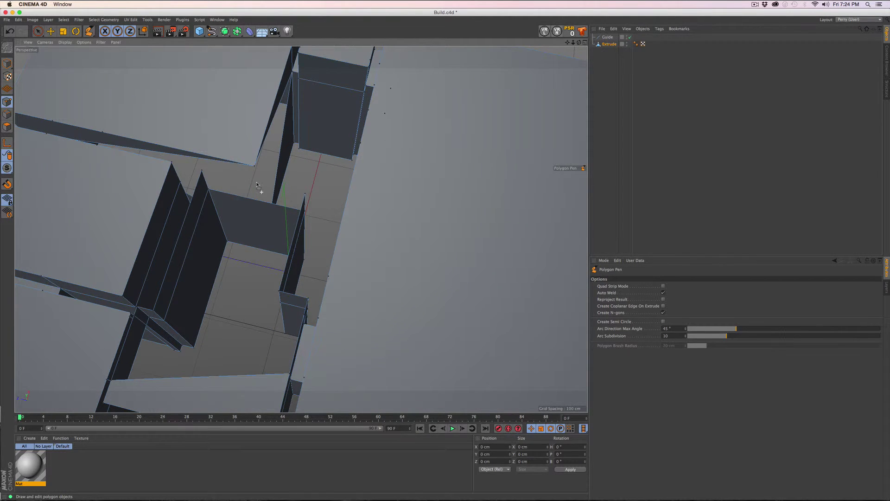
pyautogui.hotkey('ctrl', 'z')
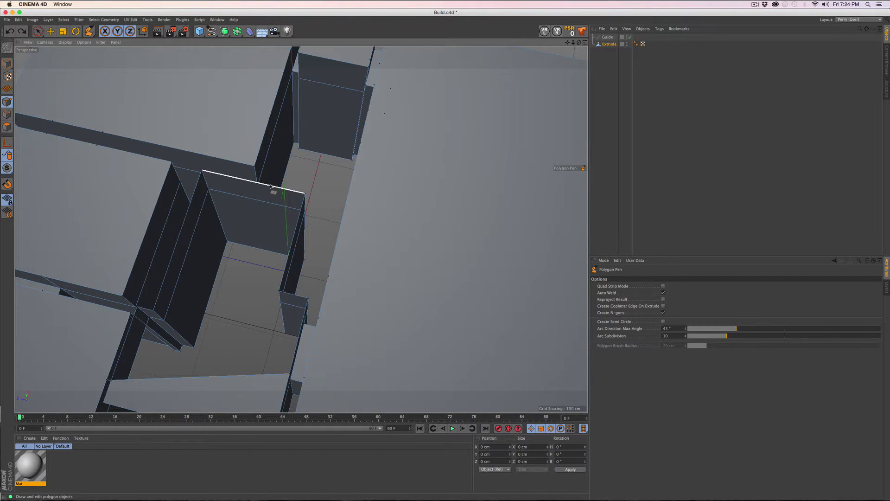
# Extrude a ceiling polygon from the far end wall's top edge over the room's middle and snap its loose corner to the side wall's corner
pyautogui.keyDown('ctrl'); pyautogui.moveTo(268, 190); pyautogui.dragTo(240, 284); pyautogui.keyUp('ctrl')
pyautogui.keyDown('alt'); pyautogui.moveTo(175, 280); pyautogui.dragTo(225, 267); pyautogui.keyUp('alt')
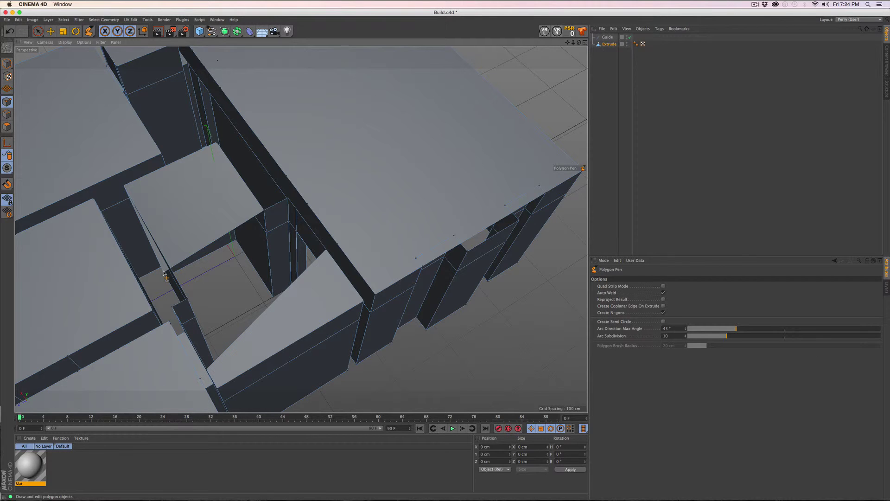
pyautogui.moveTo(164, 273); pyautogui.dragTo(188, 298)
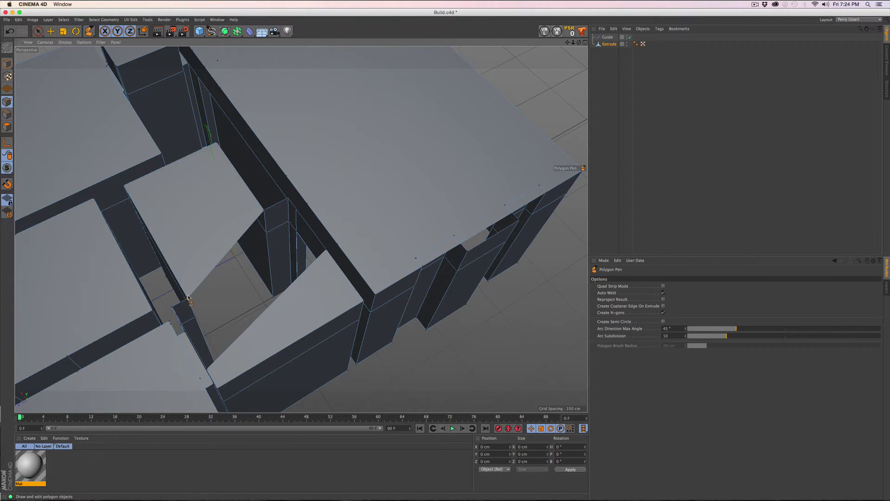
pyautogui.keyDown('alt'); pyautogui.moveTo(260, 300); pyautogui.dragTo(185, 308); pyautogui.keyUp('alt')
pyautogui.keyDown('alt'); pyautogui.moveTo(236, 245); pyautogui.dragTo(206, 267); pyautogui.keyUp('alt')
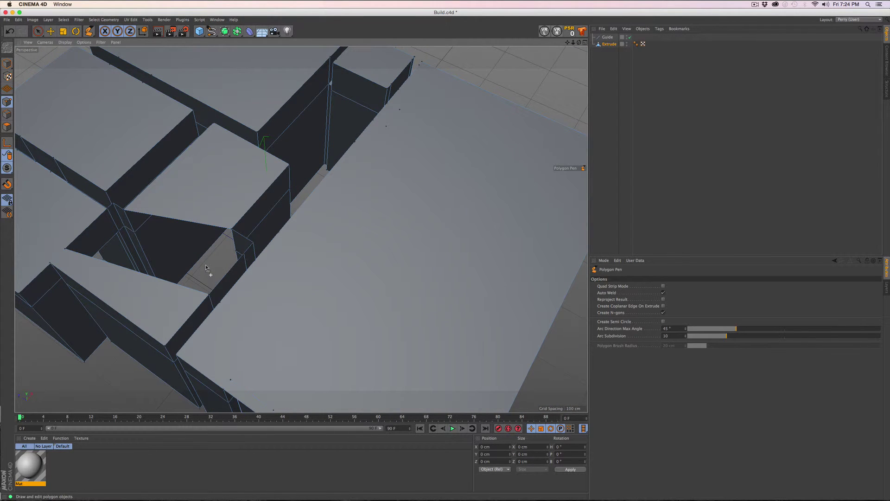
# Fill the gap between the two ceiling pieces by extruding polygons from the jogged side wall's edge and the near piece's edge, snapping them to the existing corners
pyautogui.press('super+z')
pyautogui.keyDown('ctrl'); pyautogui.moveTo(235, 245); pyautogui.dragTo(205, 282); pyautogui.keyUp('ctrl')
pyautogui.keyDown('ctrl'); pyautogui.moveTo(189, 279); pyautogui.dragTo(124, 209); pyautogui.keyUp('ctrl')
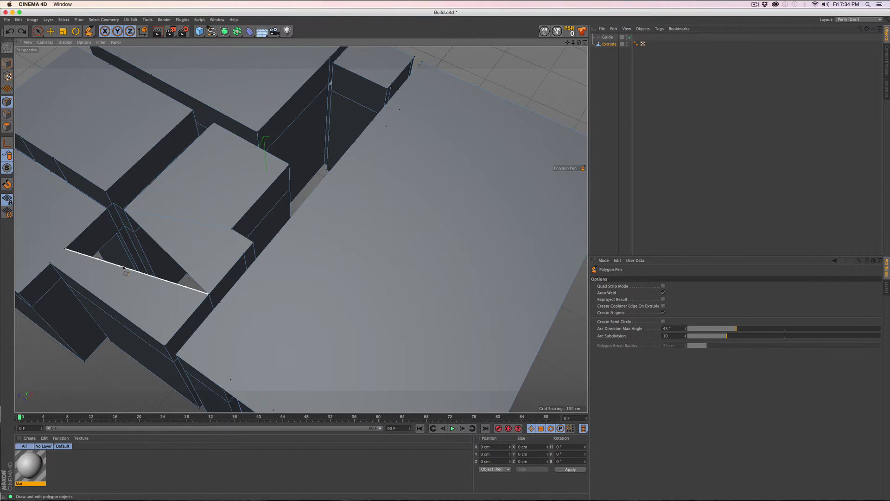
pyautogui.keyDown('ctrl'); pyautogui.moveTo(123, 267); pyautogui.dragTo(119, 209); pyautogui.keyUp('ctrl')
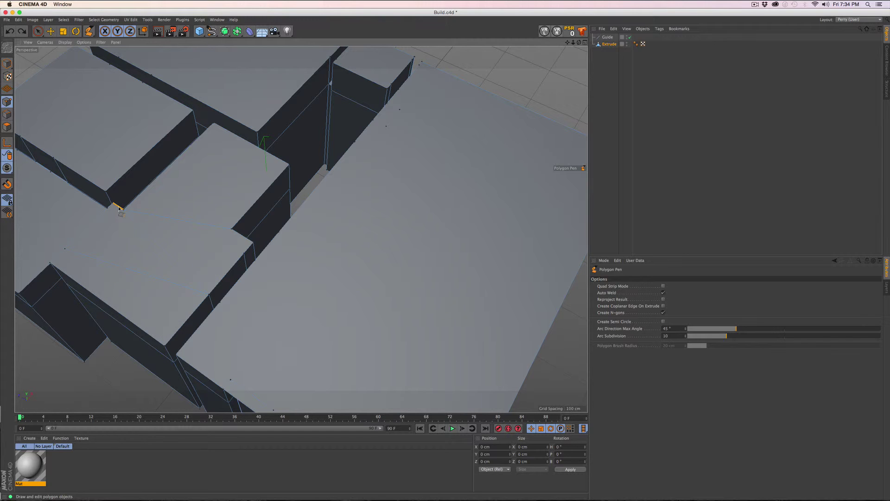
pyautogui.scroll(5, 135, 262)
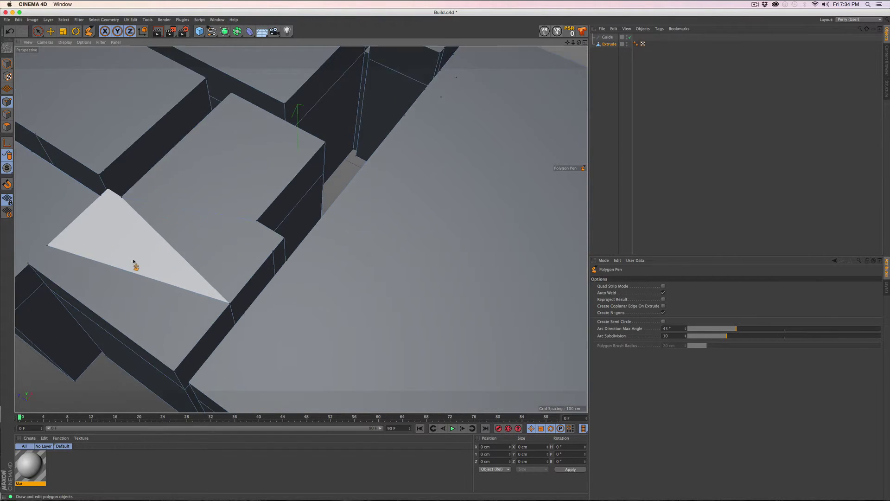
pyautogui.scroll(-8, 189, 278)
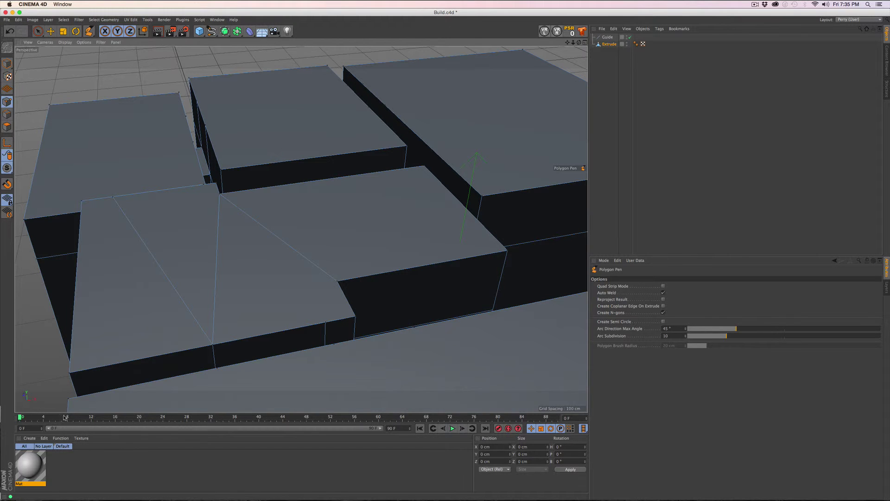
pyautogui.scroll(10, 144, 344)
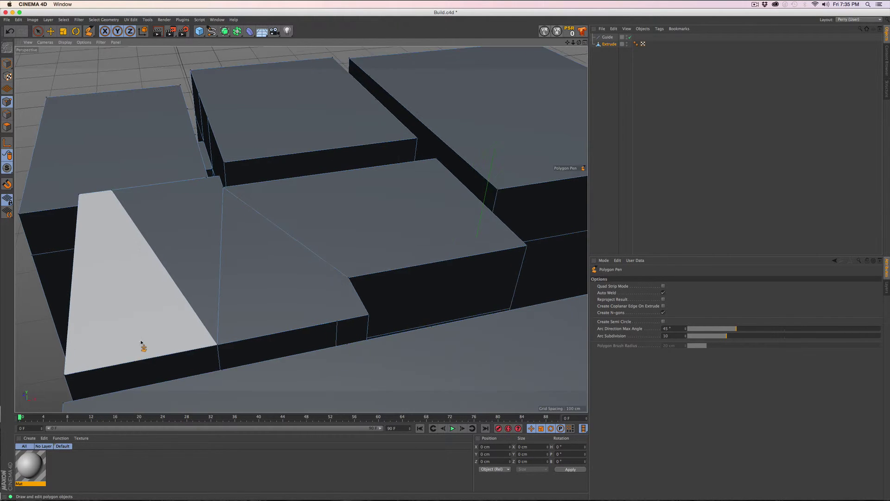
pyautogui.scroll(10, 251, 276)
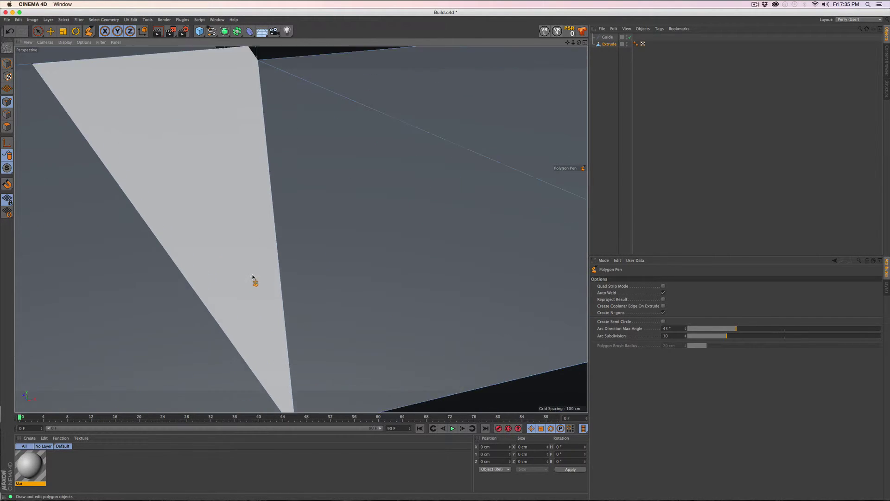
pyautogui.scroll(10, 249, 284)
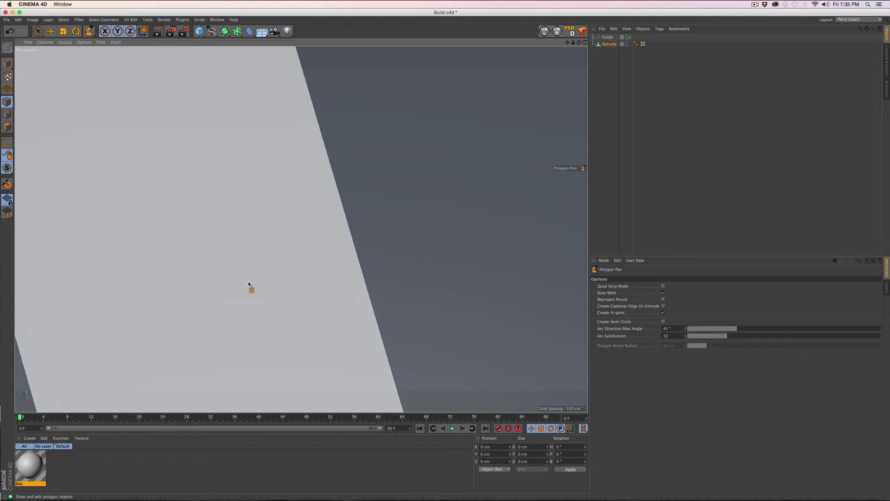
# Add a camera to the scene and move it in the top view so it sits inside the floor plan
pyautogui.scroll(3, 249, 285)
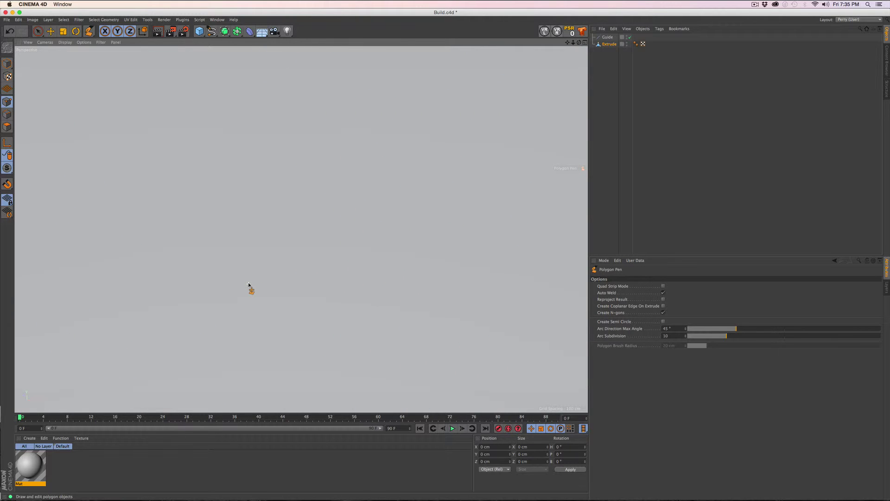
pyautogui.keyDown('alt'); pyautogui.moveTo(249, 285); pyautogui.dragTo(76, 286); pyautogui.keyUp('alt')
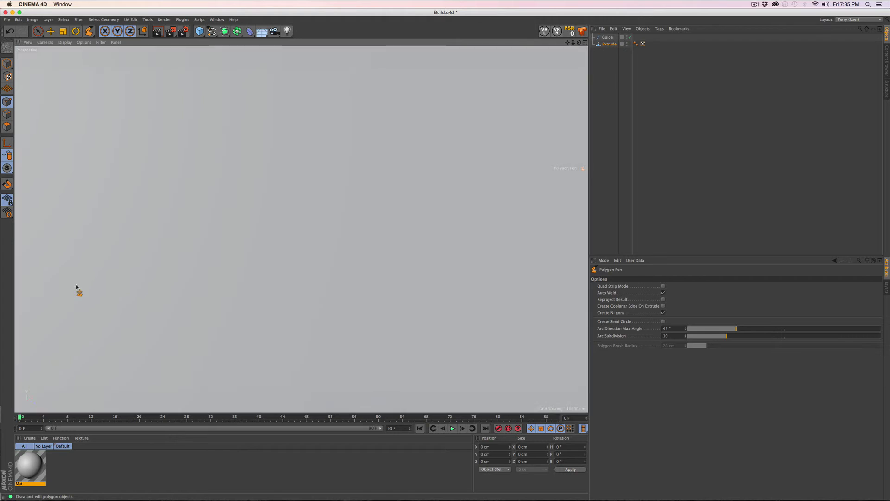
pyautogui.middleClick(142, 269)
pyautogui.click(274, 31)
pyautogui.keyDown('alt'); pyautogui.moveTo(507, 133); pyautogui.dragTo(390, 145, button='middle'); pyautogui.keyUp('alt')
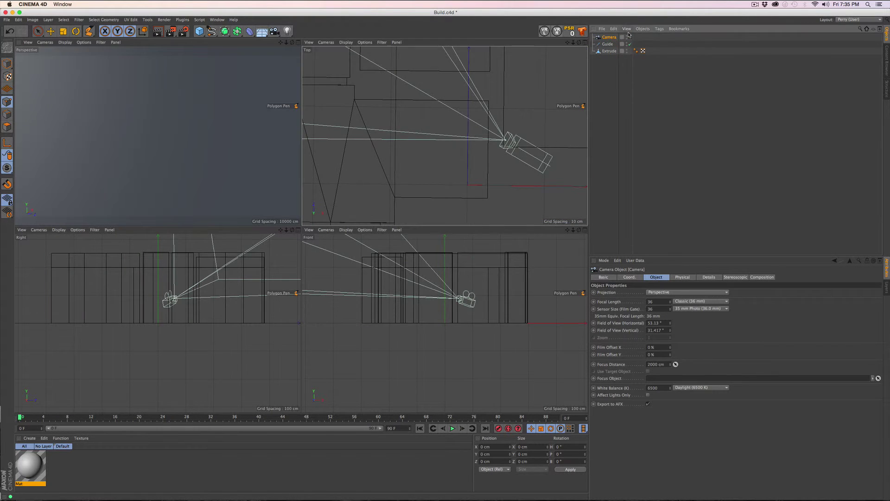
pyautogui.click(629, 37)
pyautogui.click(630, 37)
pyautogui.press('e')
pyautogui.moveTo(517, 148); pyautogui.dragTo(435, 167)
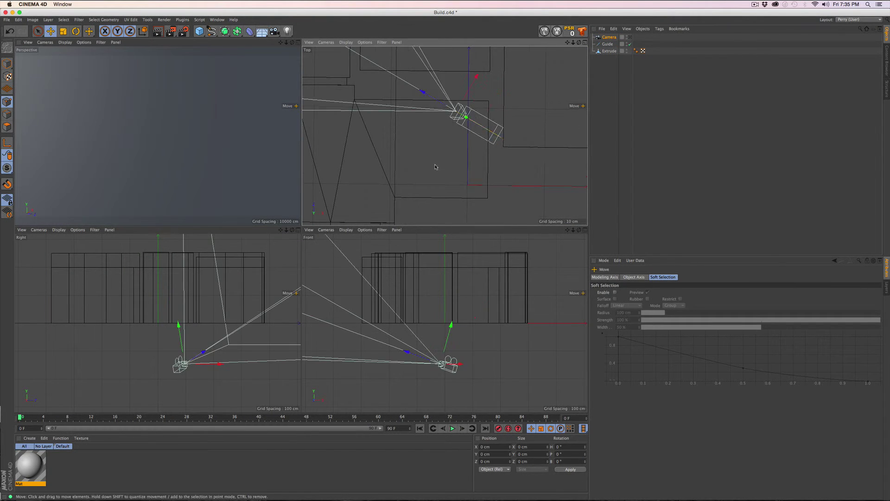
pyautogui.scroll(-5, 436, 166)
pyautogui.moveTo(466, 103); pyautogui.dragTo(452, 127)
# Set the camera's focal length to 18 mm and raise it to mid-wall height while looking through it
pyautogui.click(610, 37)
pyautogui.moveTo(670, 302); pyautogui.dragTo(577, 299)
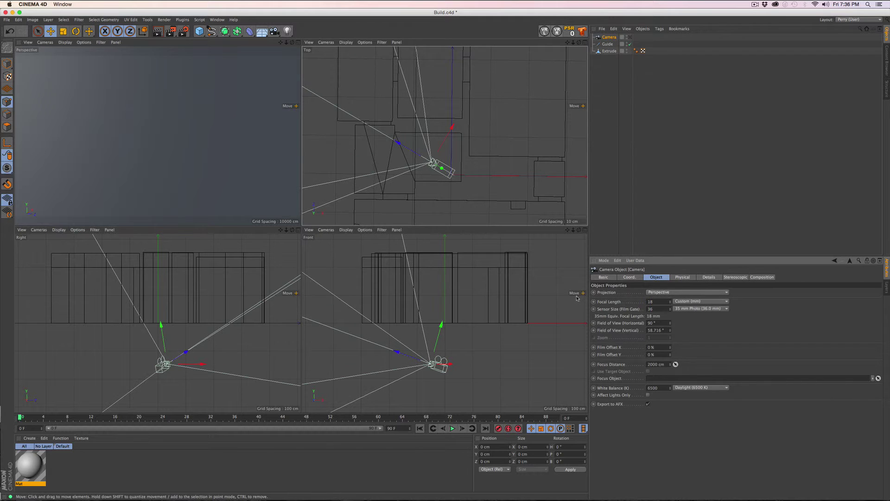
pyautogui.middleClick(221, 100)
pyautogui.click(630, 37)
pyautogui.middleClick(397, 182)
pyautogui.moveTo(442, 324); pyautogui.dragTo(458, 262)
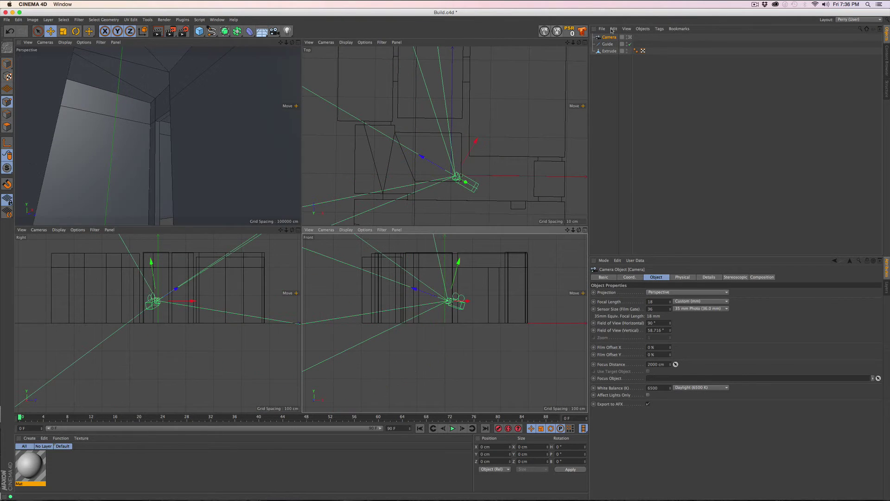
# Set the camera's heading, pitch and bank rotation to 0°
pyautogui.click(630, 278)
pyautogui.doubleClick(707, 293)
pyautogui.write('0')
pyautogui.press('Tab')
pyautogui.write('0')
pyautogui.press('Tab')
pyautogui.write('0')
pyautogui.press('Return')
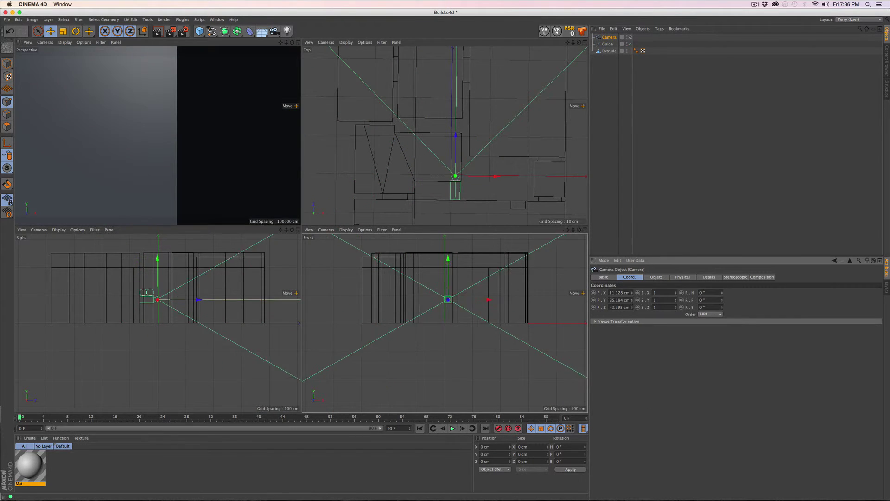
# Move the camera to about X -191, Y 109, Z 48 cm, aiming it down the hallway with a heading of about -6.6°
pyautogui.moveTo(632, 301); pyautogui.dragTo(632, 290)
pyautogui.moveTo(495, 177); pyautogui.dragTo(421, 179)
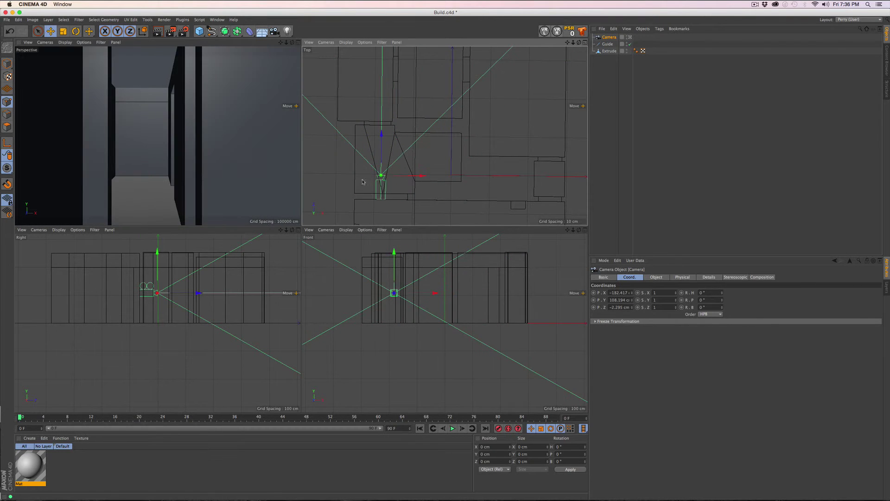
pyautogui.middleClick(181, 161)
pyautogui.keyDown('alt'); pyautogui.moveTo(181, 161); pyautogui.dragTo(365, 200); pyautogui.keyUp('alt')
pyautogui.keyDown('alt'); pyautogui.moveTo(447, 199); pyautogui.dragTo(459, 201, button='middle'); pyautogui.keyUp('alt')
pyautogui.scroll(-2, 458, 202)
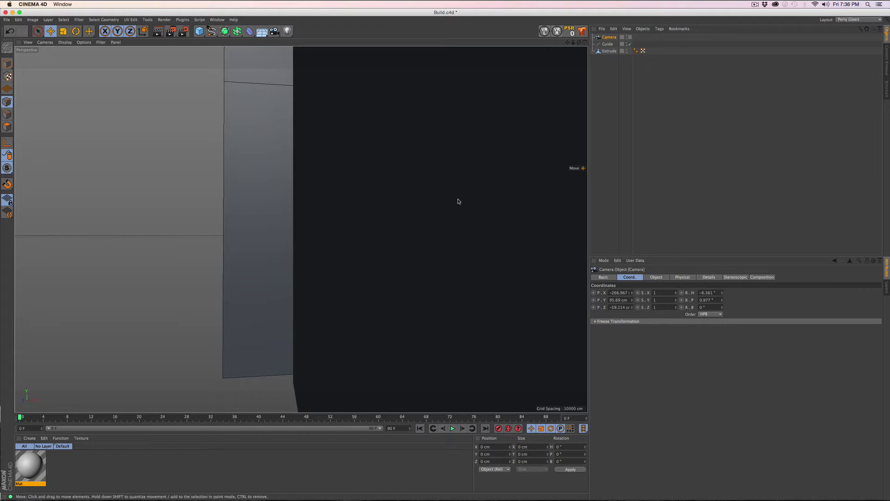
pyautogui.scroll(4, 459, 201)
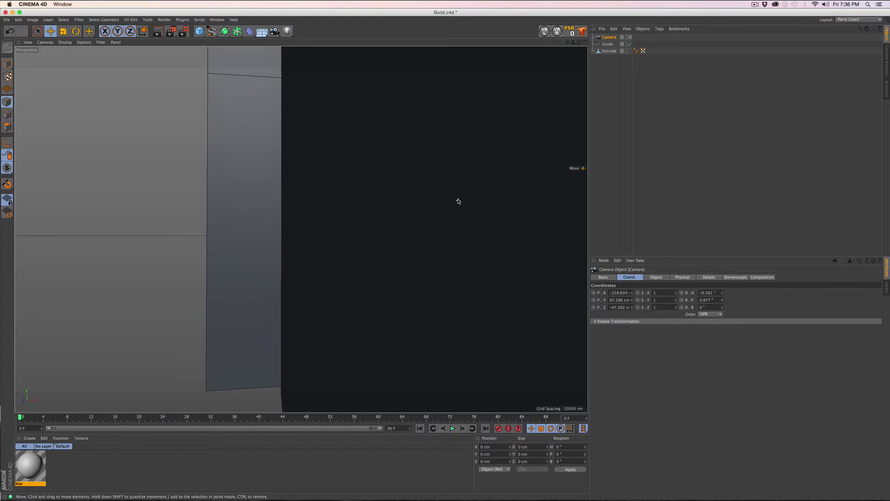
pyautogui.scroll(5, 459, 202)
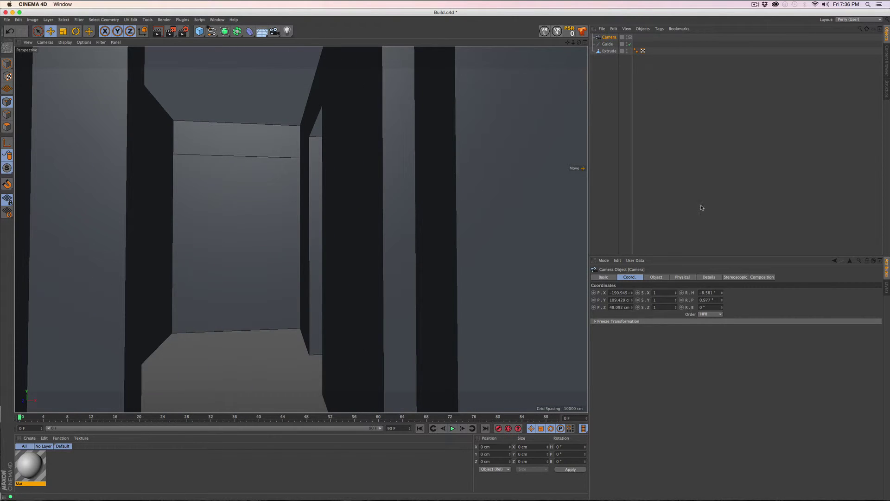
# Set the camera's focal length to 12 mm
pyautogui.click(656, 277)
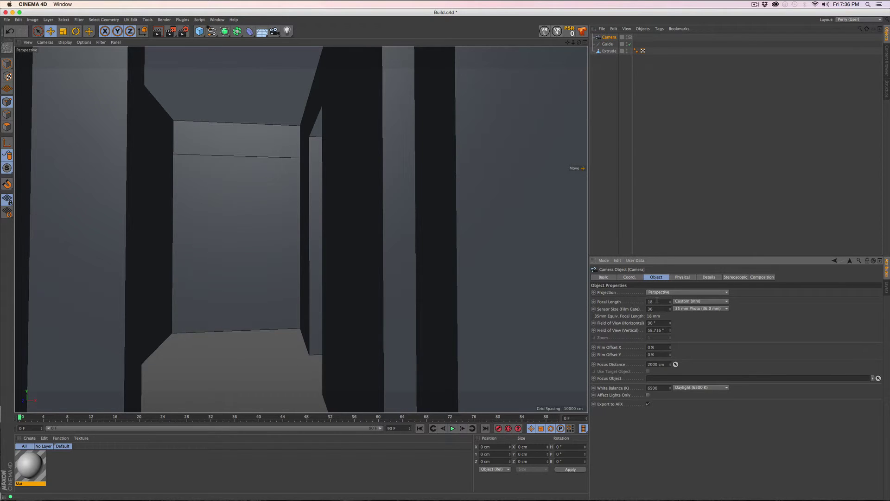
pyautogui.write('12')
pyautogui.press('Return')
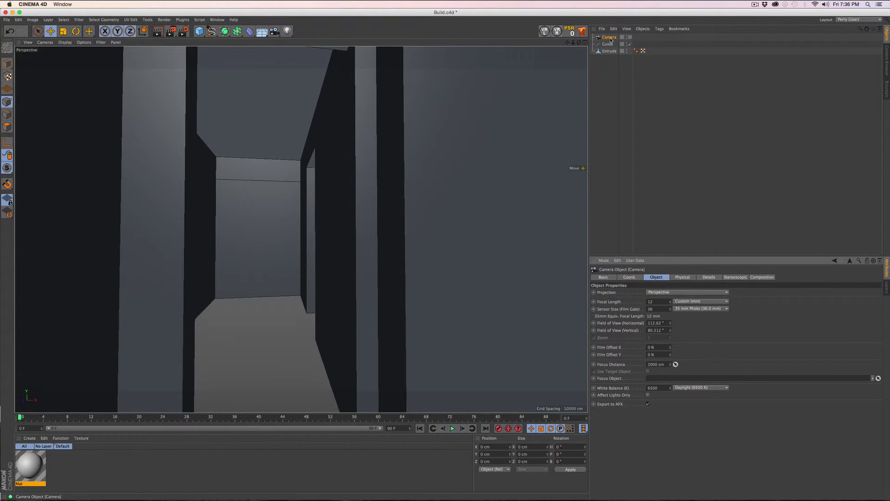
# Turn the camera's heading to about 341°, raise it to about 210 cm and set its pitch to 0°
pyautogui.click(629, 277)
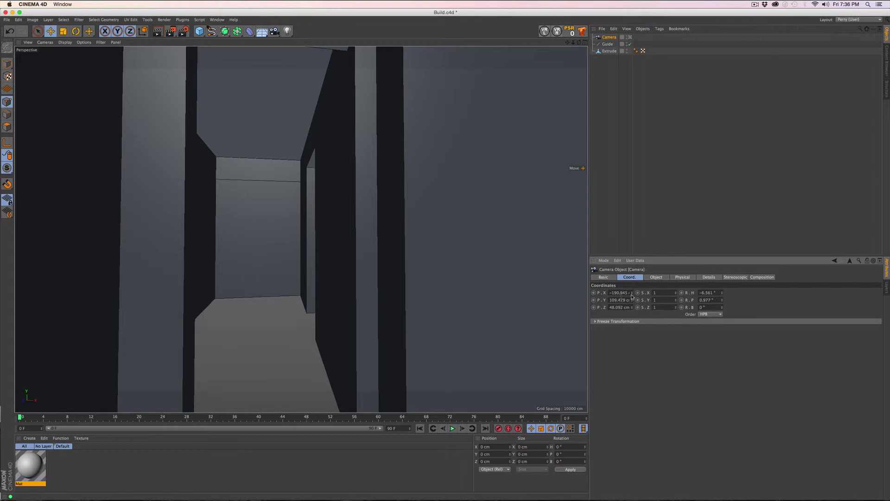
pyautogui.moveTo(723, 295); pyautogui.dragTo(885, 294)
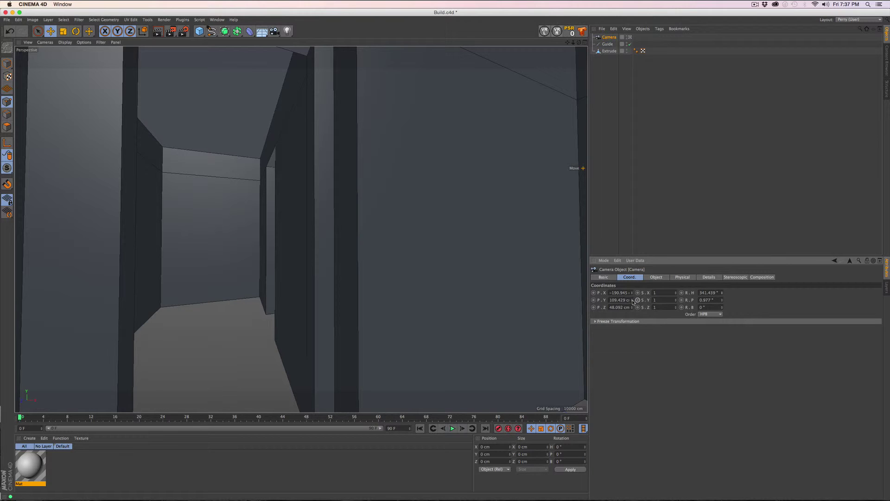
pyautogui.moveTo(638, 300); pyautogui.dragTo(675, 300)
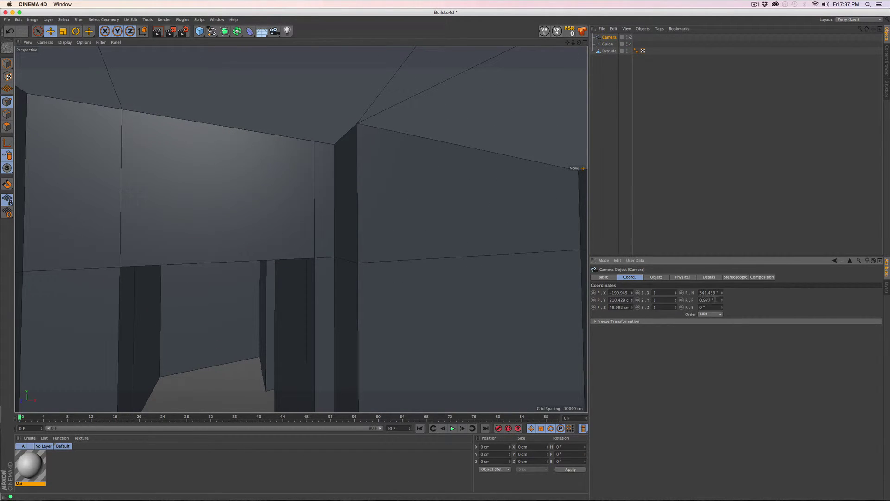
pyautogui.write('0')
pyautogui.press('Return')
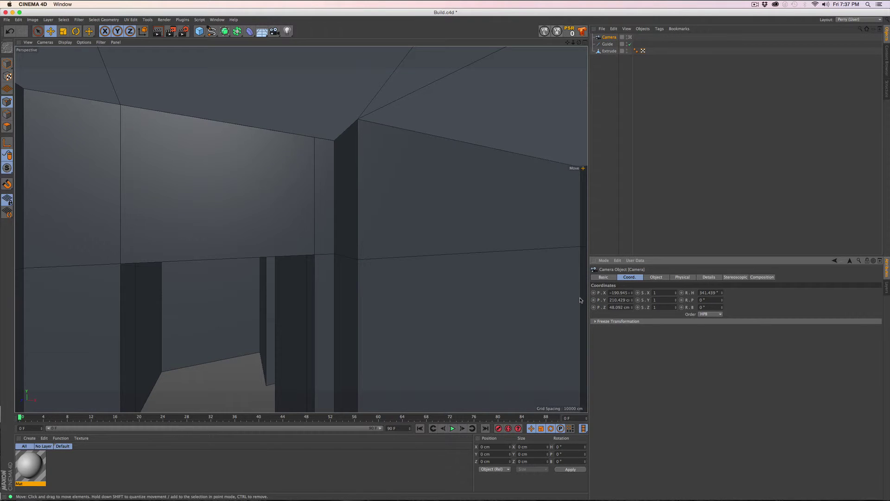
# Turn the camera's heading to about 375° and move it to about X -181, Y 198, Z 25 cm, facing the doorway
pyautogui.moveTo(725, 294); pyautogui.dragTo(825, 294)
pyautogui.scroll(3, 345, 333)
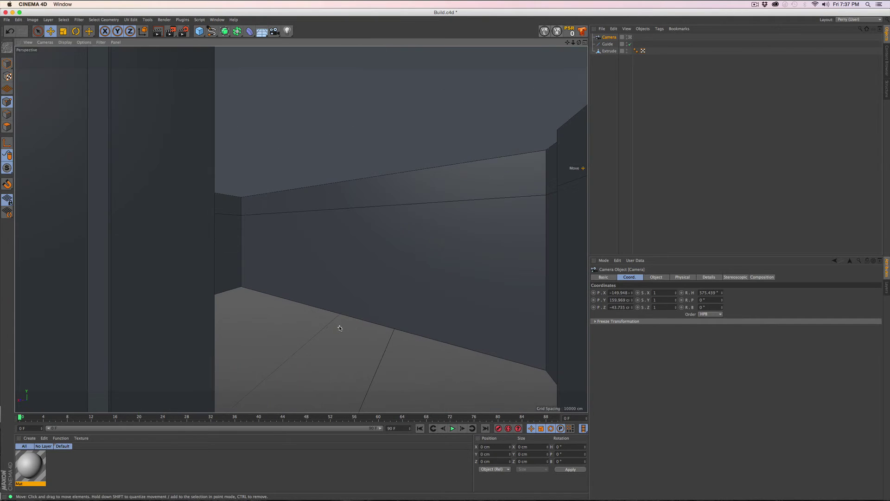
pyautogui.scroll(-10, 340, 328)
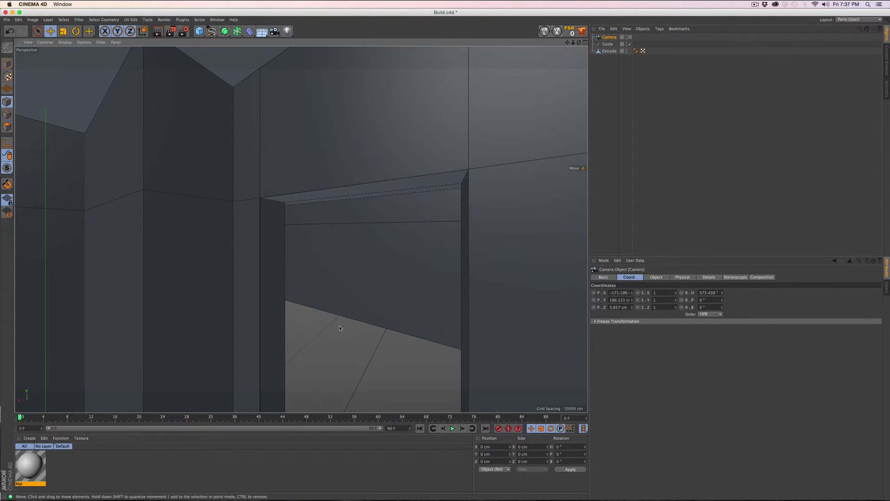
pyautogui.scroll(5, 340, 328)
pyautogui.scroll(-5, 340, 328)
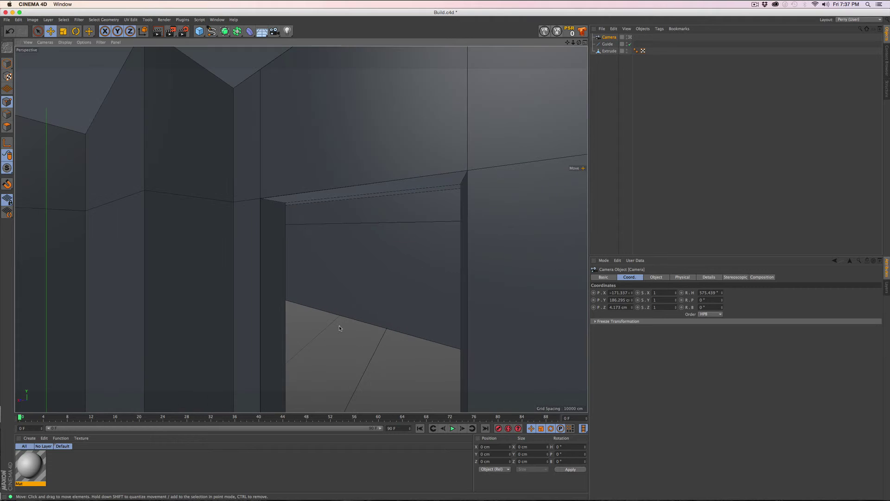
pyautogui.scroll(-2, 340, 329)
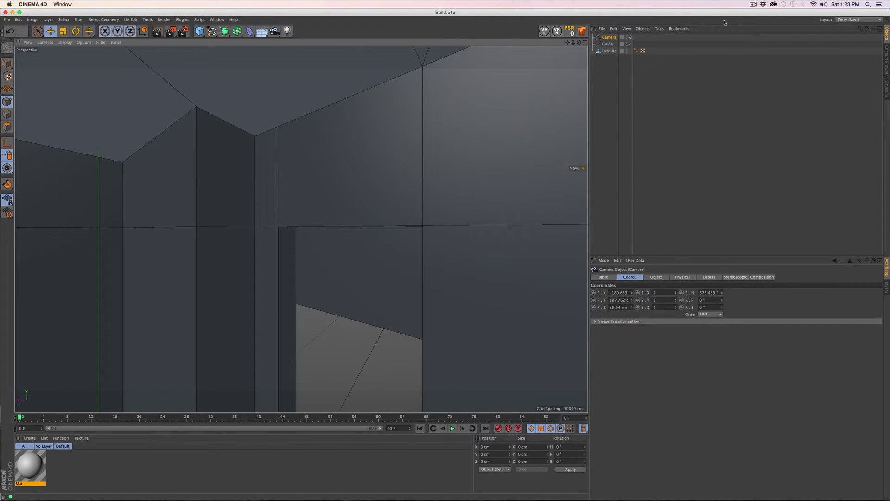
# Leave the camera's view and frame the Extrude wall object in the default view
pyautogui.click(630, 38)
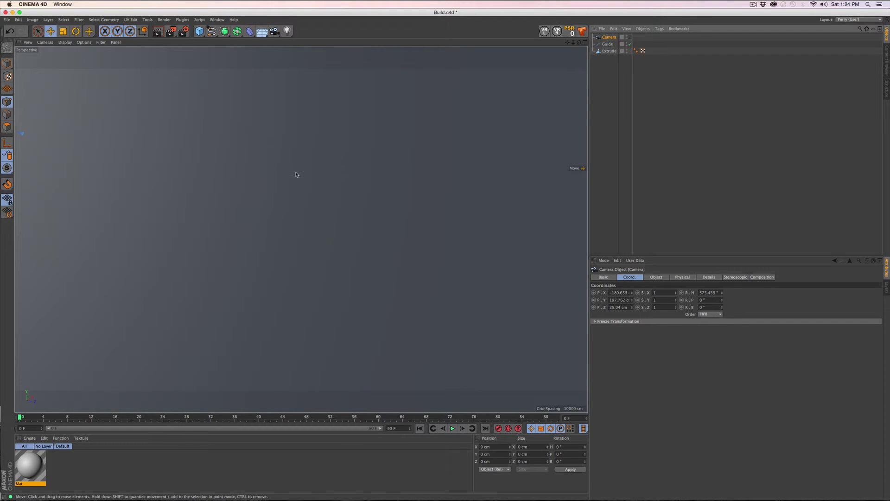
pyautogui.click(617, 51)
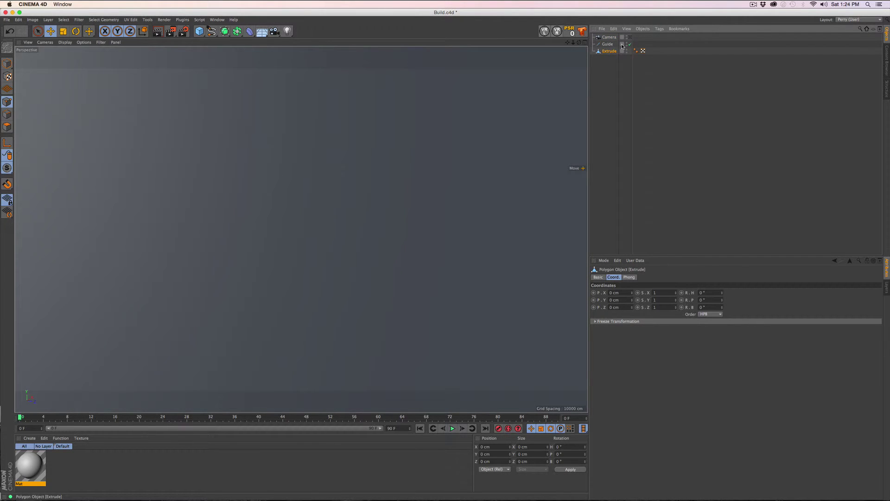
pyautogui.press('o')
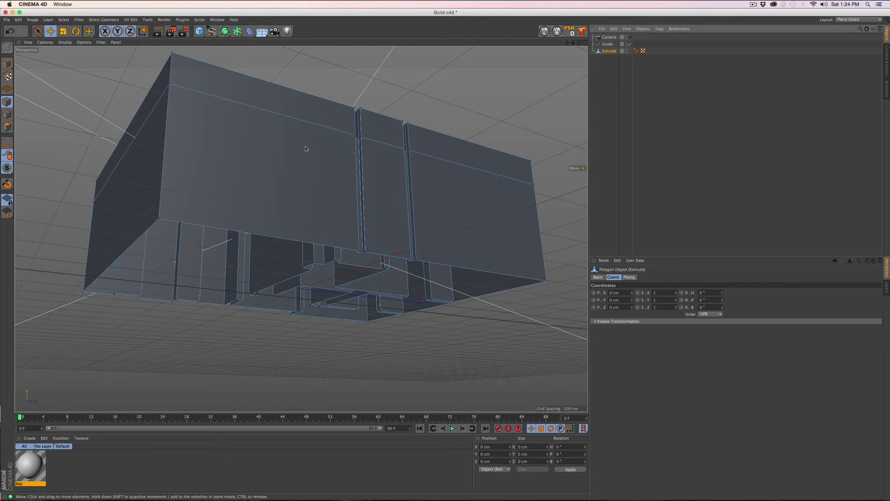
pyautogui.keyDown('alt'); pyautogui.moveTo(360, 105); pyautogui.dragTo(338, 145); pyautogui.keyUp('alt')
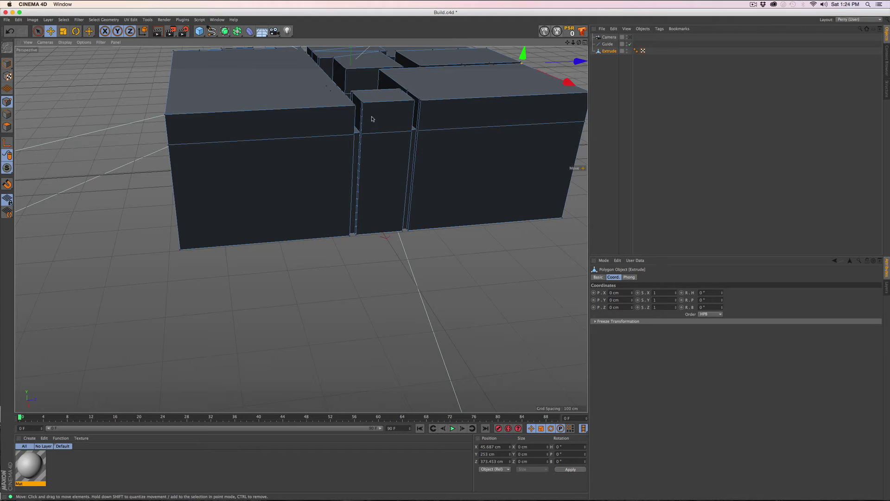
pyautogui.keyDown('alt'); pyautogui.moveTo(319, 162); pyautogui.dragTo(283, 139); pyautogui.keyUp('alt')
pyautogui.scroll(5, 306, 278)
# Hide the camera object and delete the wall mesh's floor-level polygon spanning the doorway
pyautogui.click(89, 36)
pyautogui.click(115, 103)
pyautogui.click(6, 114)
pyautogui.keyDown('alt'); pyautogui.click(627, 36); pyautogui.keyUp('alt')
pyautogui.keyDown('alt'); pyautogui.moveTo(318, 183); pyautogui.dragTo(339, 297); pyautogui.keyUp('alt')
pyautogui.click(38, 31)
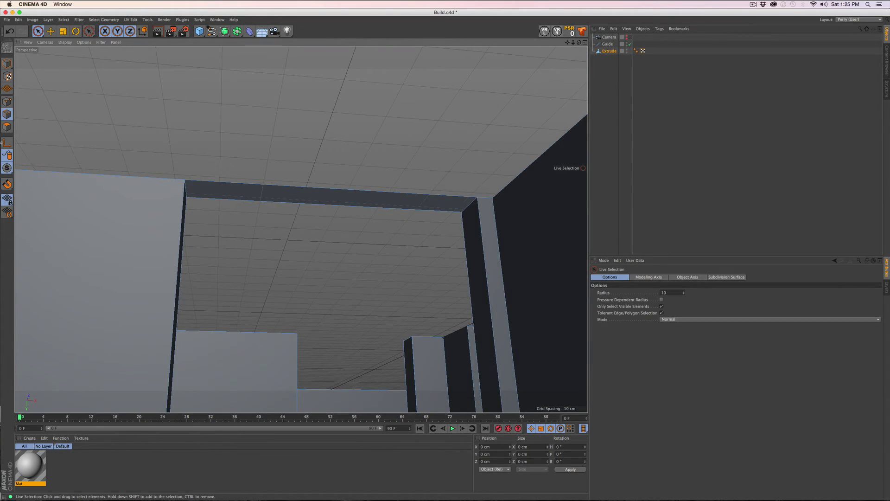
pyautogui.click(7, 127)
pyautogui.click(352, 199)
pyautogui.press('Delete')
# With Bridge, close the large room's floor by connecting the bottom edges of its opposite walls
pyautogui.keyDown('alt'); pyautogui.moveTo(372, 344); pyautogui.dragTo(396, 201); pyautogui.keyUp('alt')
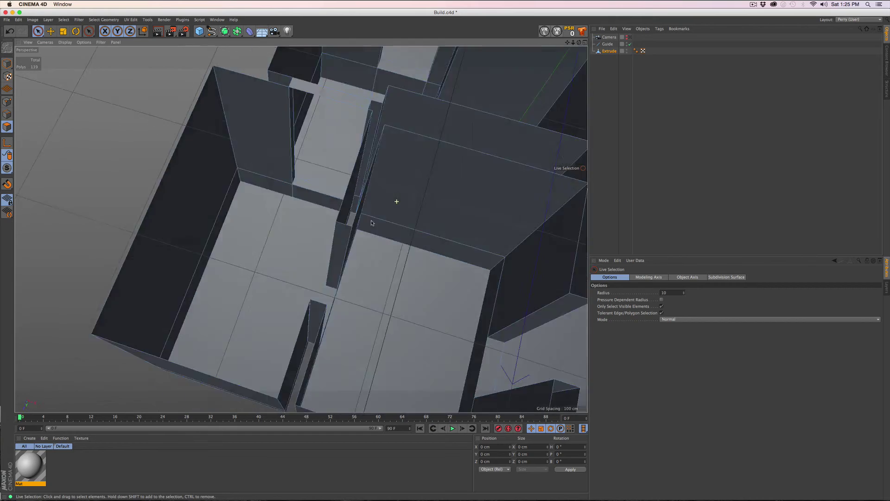
pyautogui.click(7, 114)
pyautogui.click(89, 31)
pyautogui.click(115, 51)
pyautogui.keyDown('alt'); pyautogui.moveTo(354, 322); pyautogui.dragTo(454, 144); pyautogui.keyUp('alt')
pyautogui.press('super+z')
pyautogui.keyDown('alt'); pyautogui.moveTo(385, 232); pyautogui.dragTo(333, 256, button='middle'); pyautogui.keyUp('alt')
pyautogui.keyDown('alt'); pyautogui.moveTo(333, 256); pyautogui.dragTo(472, 255); pyautogui.keyUp('alt')
pyautogui.keyDown('alt'); pyautogui.moveTo(471, 254); pyautogui.dragTo(431, 260, button='middle'); pyautogui.keyUp('alt')
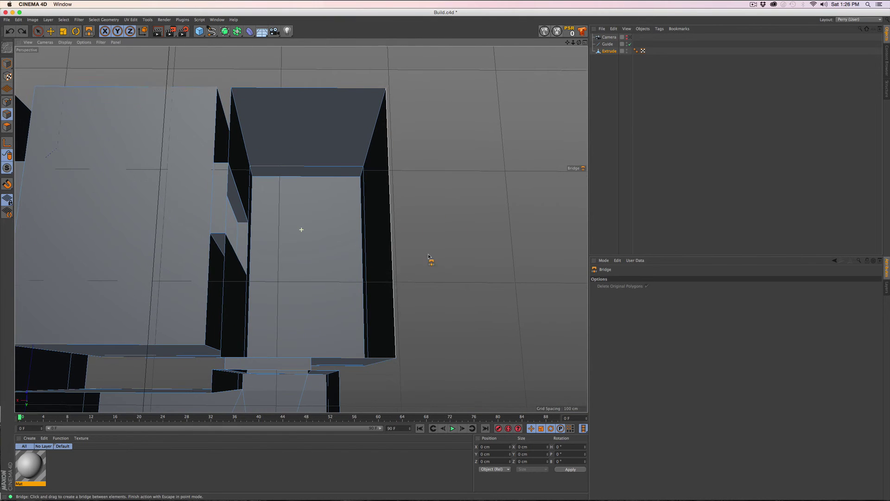
# With the Polygon Pen, extrude a floor polygon across the neighbouring narrow room from its wall's bottom edge, undoing misplaced attempts
pyautogui.click(89, 31)
pyautogui.click(62, 39)
pyautogui.click(6, 102)
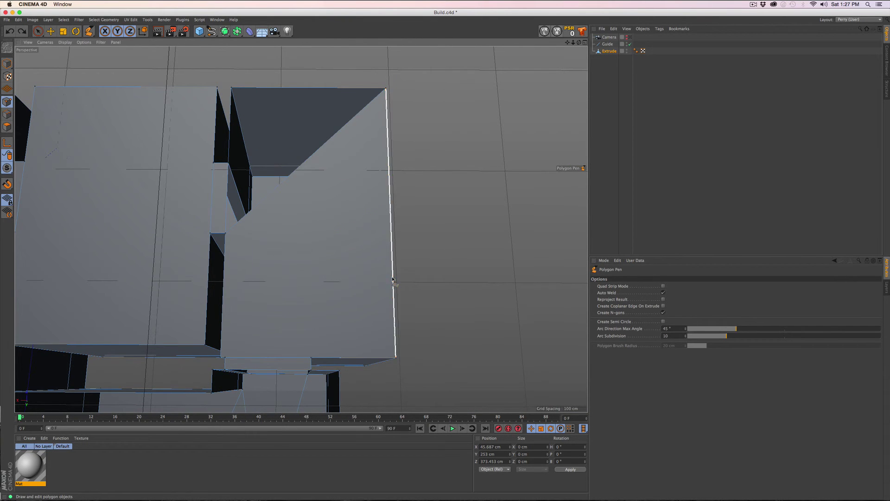
pyautogui.keyDown('alt'); pyautogui.moveTo(393, 280); pyautogui.dragTo(371, 260); pyautogui.keyUp('alt')
pyautogui.keyDown('ctrl'); pyautogui.moveTo(293, 106); pyautogui.dragTo(386, 375); pyautogui.keyUp('ctrl')
pyautogui.keyDown('alt'); pyautogui.moveTo(393, 366); pyautogui.dragTo(310, 288); pyautogui.keyUp('alt')
pyautogui.scroll(5, 303, 285)
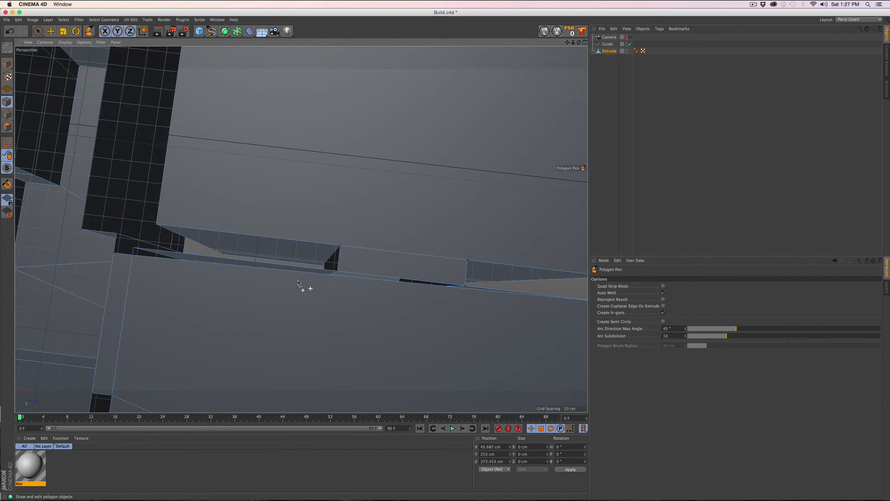
pyautogui.press('super+z')
pyautogui.press('super+z')
pyautogui.scroll(-5, 194, 240)
pyautogui.keyDown('alt'); pyautogui.moveTo(194, 240); pyautogui.dragTo(215, 267); pyautogui.keyUp('alt')
pyautogui.keyDown('ctrl'); pyautogui.moveTo(442, 255); pyautogui.dragTo(93, 265); pyautogui.keyUp('ctrl')
pyautogui.keyDown('alt'); pyautogui.moveTo(320, 265); pyautogui.dragTo(331, 208); pyautogui.keyUp('alt')
# Bridge the wall-bottom edges at the doorway beside the end hall to form its threshold
pyautogui.press('b')
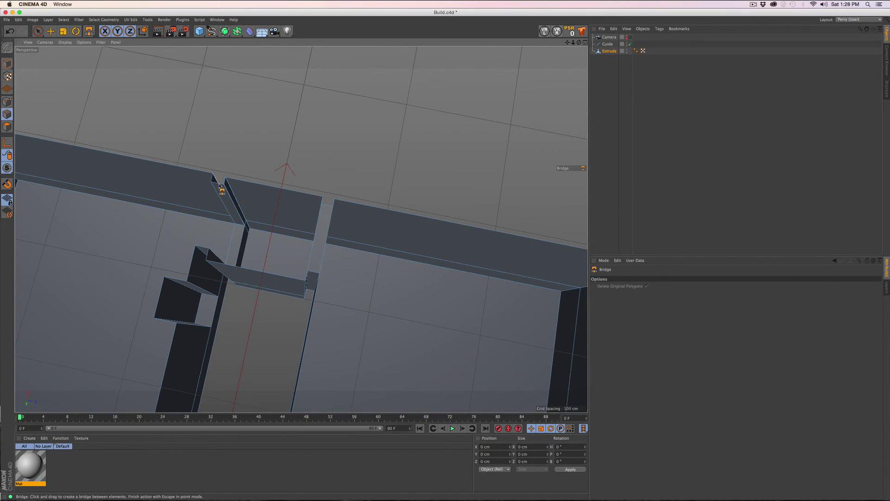
pyautogui.keyDown('alt'); pyautogui.moveTo(199, 234); pyautogui.dragTo(320, 274, button='middle'); pyautogui.keyUp('alt')
pyautogui.scroll(-3, 325, 297)
pyautogui.keyDown('alt'); pyautogui.moveTo(330, 324); pyautogui.dragTo(353, 334, button='middle'); pyautogui.keyUp('alt')
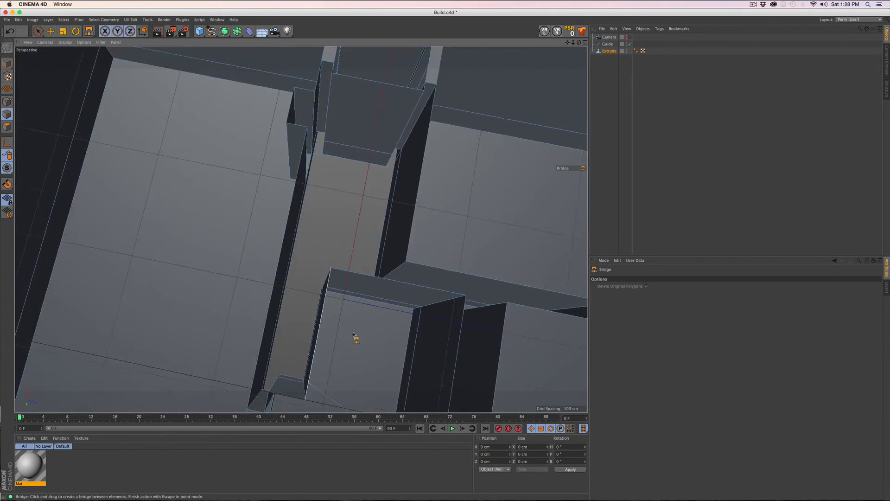
# With the Polygon Pen, extrude a floor polygon across the large room beside the end hall, undoing attempts that miss its corners
pyautogui.keyDown('alt'); pyautogui.moveTo(408, 178); pyautogui.dragTo(161, 213, button='middle'); pyautogui.keyUp('alt')
pyautogui.moveTo(89, 31); pyautogui.dragTo(108, 53)
pyautogui.keyDown('ctrl'); pyautogui.moveTo(501, 272); pyautogui.dragTo(179, 164); pyautogui.keyUp('ctrl')
pyautogui.press('super+z')
pyautogui.press('super+z')
pyautogui.keyDown('alt'); pyautogui.moveTo(521, 292); pyautogui.dragTo(169, 291); pyautogui.keyUp('alt')
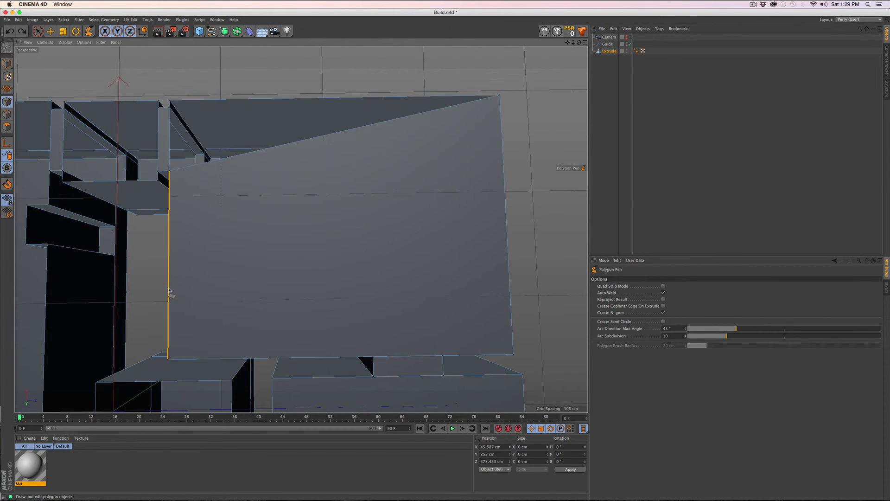
pyautogui.press('super+z')
pyautogui.keyDown('ctrl'); pyautogui.moveTo(501, 110); pyautogui.dragTo(170, 112); pyautogui.keyUp('ctrl')
pyautogui.keyDown('alt'); pyautogui.moveTo(223, 314); pyautogui.dragTo(283, 222); pyautogui.keyUp('alt')
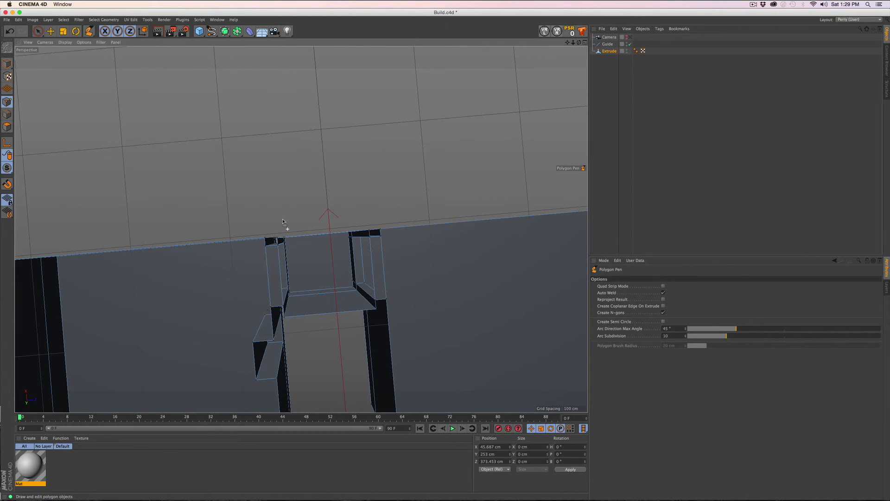
# Close the end hall's floor by bridging the outer wall's bottom edge to the opposite inner wall's bottom edge
pyautogui.moveTo(89, 31); pyautogui.dragTo(107, 44)
pyautogui.keyDown('alt'); pyautogui.moveTo(328, 243); pyautogui.dragTo(344, 199); pyautogui.keyUp('alt')
pyautogui.click(6, 114)
pyautogui.moveTo(324, 171); pyautogui.dragTo(322, 240)
# With the Polygon Pen in point mode, extrude a floor polygon over the next open room, undoing the first attempt
pyautogui.scroll(-5, 300, 305)
pyautogui.keyDown('alt'); pyautogui.moveTo(300, 304); pyautogui.dragTo(310, 250); pyautogui.keyUp('alt')
pyautogui.moveTo(342, 269)
pyautogui.keyDown('alt'); pyautogui.mouseDown()
pyautogui.moveTo(339, 285)
pyautogui.moveTo(346, 279)
pyautogui.mouseUp(); pyautogui.keyUp('alt')
pyautogui.moveTo(89, 31); pyautogui.dragTo(107, 51)
pyautogui.click(7, 102)
pyautogui.keyDown('ctrl'); pyautogui.moveTo(393, 148); pyautogui.dragTo(247, 150); pyautogui.keyUp('ctrl')
pyautogui.press('super+z')
pyautogui.keyDown('ctrl'); pyautogui.moveTo(395, 363); pyautogui.dragTo(433, 233); pyautogui.keyUp('ctrl')
# Extrude a floor polygon across the small outer room from its wall's bottom edge and snap its loose corner to the inner wall's corner
pyautogui.scroll(5, 308, 282)
pyautogui.keyDown('alt'); pyautogui.moveTo(308, 283); pyautogui.dragTo(249, 348); pyautogui.keyUp('alt')
pyautogui.keyDown('ctrl'); pyautogui.moveTo(208, 299); pyautogui.dragTo(303, 264); pyautogui.keyUp('ctrl')
pyautogui.moveTo(283, 187); pyautogui.dragTo(318, 187)
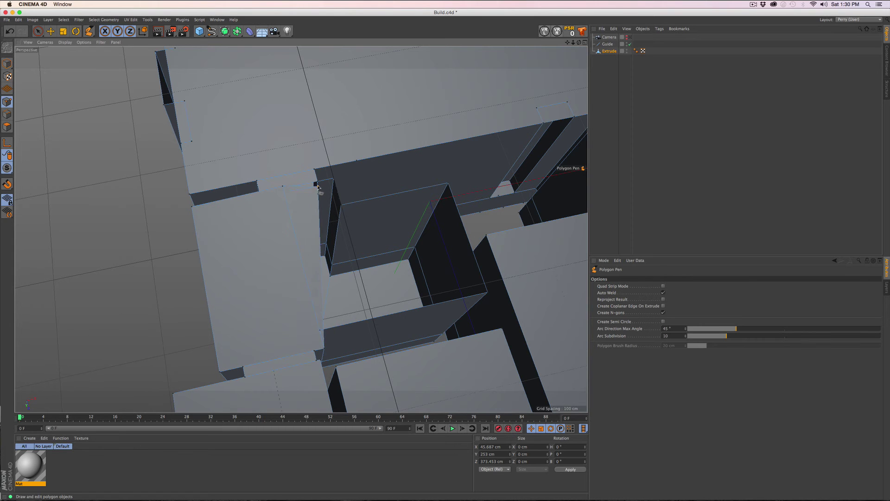
# Undo the last floor polygons over the small outer room and extrude a floor polygon across the adjoining inner room from its wall's bottom edge
pyautogui.keyDown('alt'); pyautogui.moveTo(397, 283); pyautogui.dragTo(417, 297); pyautogui.keyUp('alt')
pyautogui.press('super+z')
pyautogui.press('super+z')
pyautogui.keyDown('ctrl'); pyautogui.moveTo(471, 234); pyautogui.dragTo(523, 134); pyautogui.keyUp('ctrl')
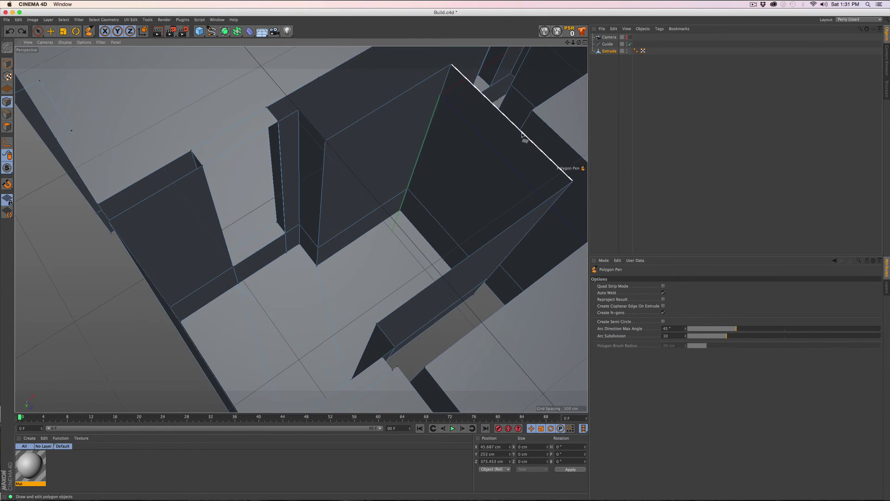
pyautogui.keyDown('alt'); pyautogui.moveTo(558, 167); pyautogui.dragTo(192, 276); pyautogui.keyUp('alt')
pyautogui.moveTo(223, 387); pyautogui.dragTo(227, 387)
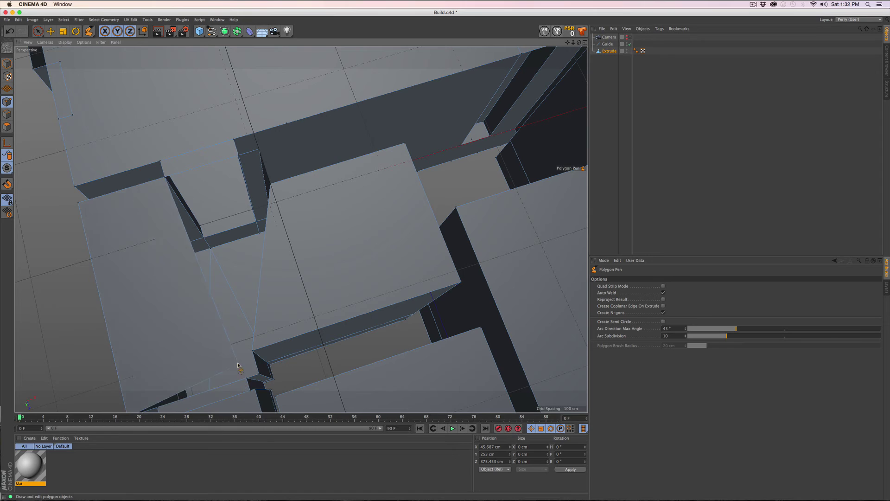
# Try to fill the gap between the outer and inner rooms by extruding floor polygons between their corners, and undo the attempts
pyautogui.keyDown('alt'); pyautogui.moveTo(234, 311); pyautogui.dragTo(296, 218); pyautogui.keyUp('alt')
pyautogui.keyDown('ctrl'); pyautogui.moveTo(289, 88); pyautogui.dragTo(280, 407); pyautogui.keyUp('ctrl')
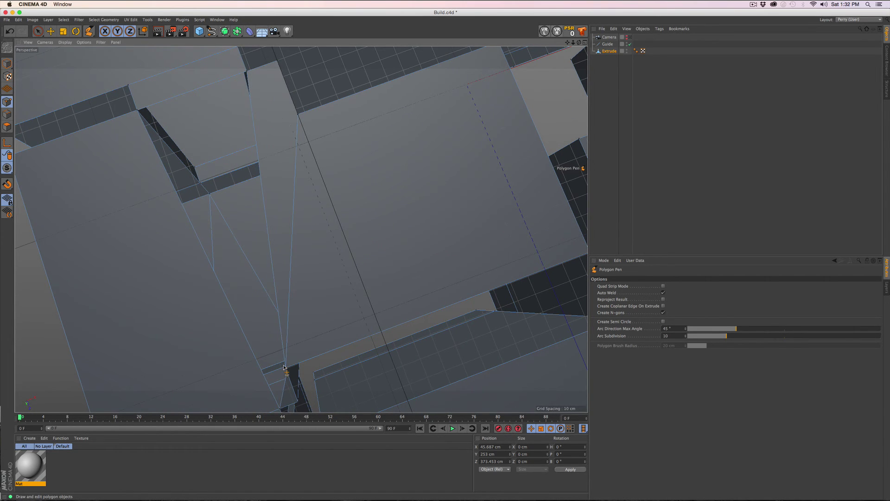
pyautogui.keyDown('alt'); pyautogui.moveTo(254, 318); pyautogui.dragTo(255, 283); pyautogui.keyUp('alt')
pyautogui.keyDown('ctrl'); pyautogui.moveTo(162, 297); pyautogui.dragTo(339, 251); pyautogui.keyUp('ctrl')
pyautogui.press('super+z')
pyautogui.press('super+z')
pyautogui.press('super+z')
pyautogui.press('super+z')
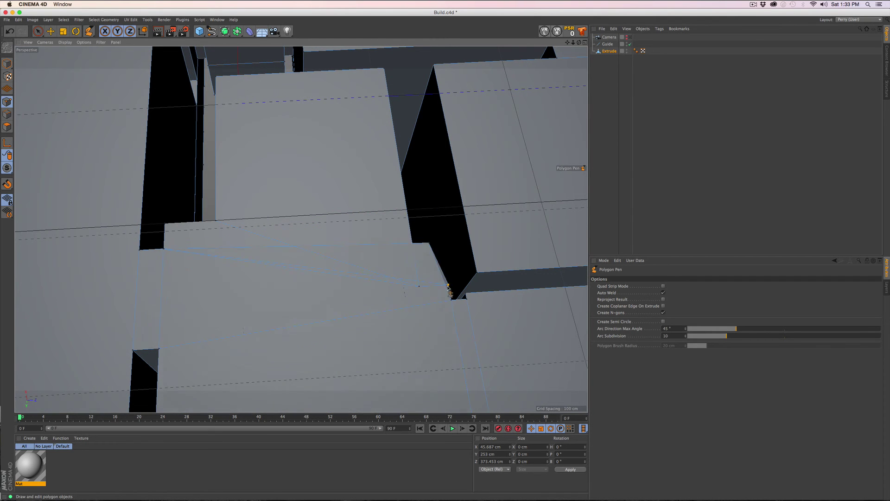
# Undo further floor attempts in the outer room and try to snap the loose corner point to the inner wall's corner
pyautogui.keyDown('alt'); pyautogui.moveTo(356, 304); pyautogui.dragTo(341, 324); pyautogui.keyUp('alt')
pyautogui.press('super+z')
pyautogui.keyDown('alt'); pyautogui.moveTo(228, 322); pyautogui.dragTo(305, 367); pyautogui.keyUp('alt')
pyautogui.moveTo(302, 284)
pyautogui.keyDown('alt'); pyautogui.mouseDown()
pyautogui.moveTo(332, 300)
pyautogui.moveTo(309, 297)
pyautogui.mouseUp(); pyautogui.keyUp('alt')
pyautogui.press('super+z')
pyautogui.moveTo(297, 355); pyautogui.dragTo(310, 345)
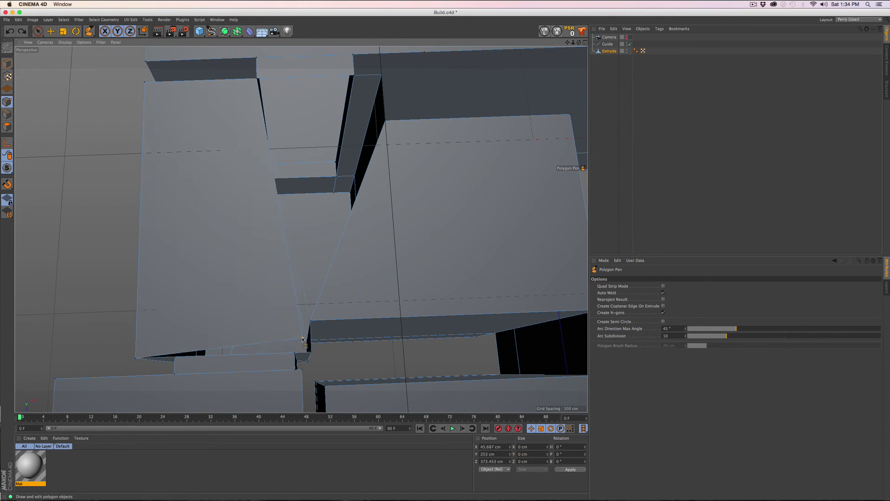
# Inspect the snapped corner up close and undo the misaligned floor polygons over the outer room
pyautogui.keyDown('alt'); pyautogui.moveTo(277, 306); pyautogui.dragTo(300, 307); pyautogui.keyUp('alt')
pyautogui.scroll(10, 310, 269)
pyautogui.press('super+z')
pyautogui.scroll(-10, 270, 337)
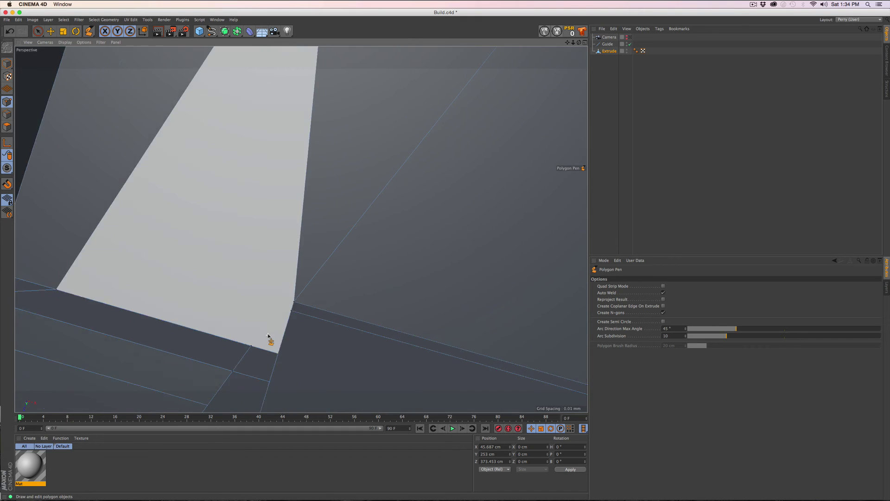
pyautogui.moveTo(287, 376)
pyautogui.keyDown('alt'); pyautogui.mouseDown()
pyautogui.moveTo(378, 364)
pyautogui.moveTo(297, 372)
pyautogui.mouseUp(); pyautogui.keyUp('alt')
pyautogui.press('super+z')
pyautogui.press('super+z')
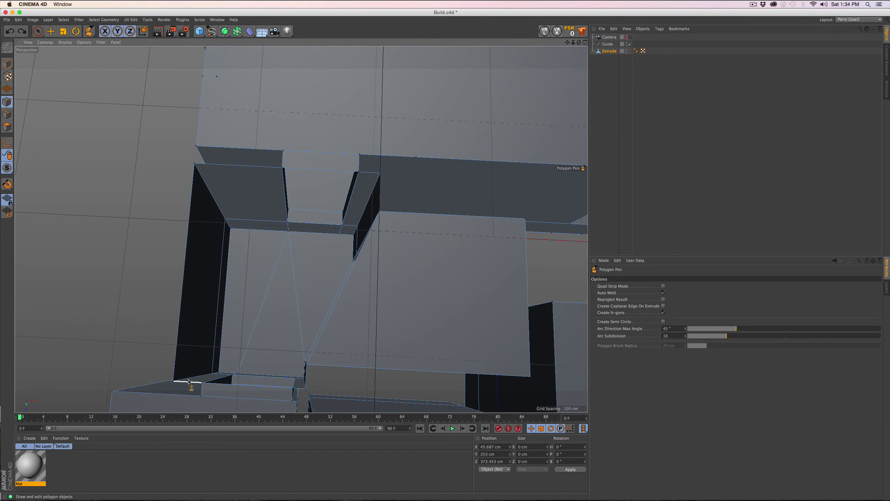
# Extrude a new floor polygon across the outer room from one end wall's bottom edge to the opposite wall, undoing the follow-up polygon that overshoots
pyautogui.keyDown('ctrl'); pyautogui.moveTo(189, 384); pyautogui.dragTo(237, 167); pyautogui.keyUp('ctrl')
pyautogui.keyDown('ctrl'); pyautogui.moveTo(224, 326); pyautogui.dragTo(304, 387); pyautogui.keyUp('ctrl')
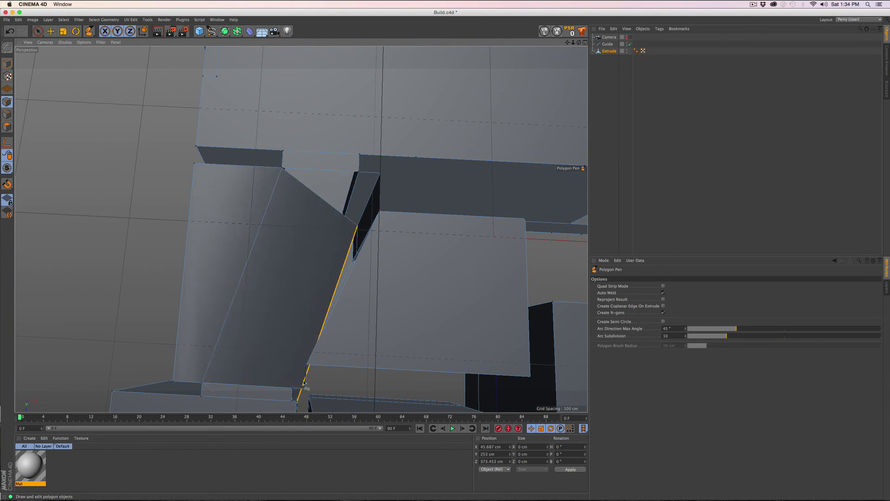
pyautogui.press('super+z')
pyautogui.keyDown('alt'); pyautogui.moveTo(297, 341); pyautogui.dragTo(314, 365); pyautogui.keyUp('alt')
# Extend the outer room's floor toward the inner room's corner with extruded edges, undoing the attempts that miss the wall corners
pyautogui.keyDown('ctrl'); pyautogui.moveTo(310, 161); pyautogui.dragTo(360, 190); pyautogui.keyUp('ctrl')
pyautogui.press('super+z')
pyautogui.keyDown('alt'); pyautogui.moveTo(317, 236); pyautogui.dragTo(308, 114); pyautogui.keyUp('alt')
pyautogui.press('super+z')
pyautogui.keyDown('alt'); pyautogui.moveTo(342, 255); pyautogui.dragTo(308, 169); pyautogui.keyUp('alt')
pyautogui.keyDown('ctrl'); pyautogui.moveTo(308, 141); pyautogui.dragTo(356, 191); pyautogui.keyUp('ctrl')
pyautogui.press('super+z')
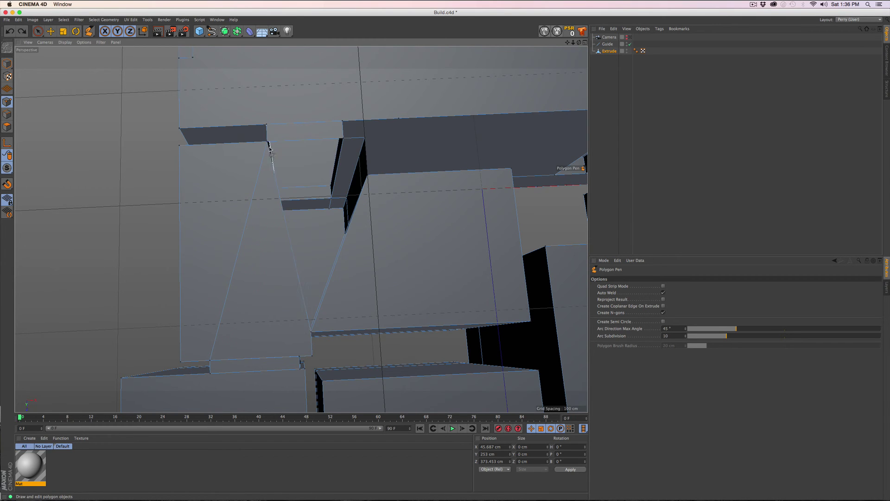
# Extrude a floor polygon over the remaining gap between the outer and inner rooms and check the whole building from outside
pyautogui.keyDown('ctrl'); pyautogui.moveTo(279, 188); pyautogui.dragTo(317, 289); pyautogui.keyUp('ctrl')
pyautogui.middleClick(317, 289)
pyautogui.middleClick(212, 169)
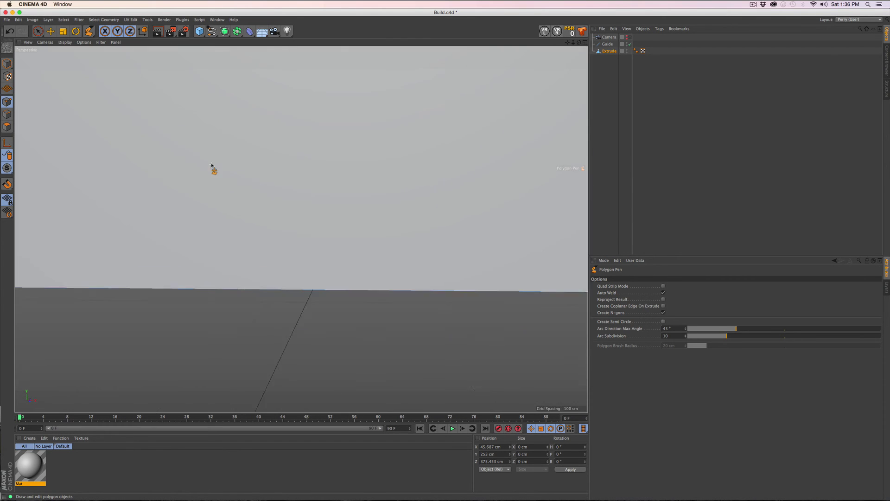
pyautogui.middleClick(204, 181)
pyautogui.middleClick(203, 175)
pyautogui.scroll(-5, 216, 176)
pyautogui.keyDown('alt'); pyautogui.moveTo(216, 177); pyautogui.dragTo(243, 263); pyautogui.keyUp('alt')
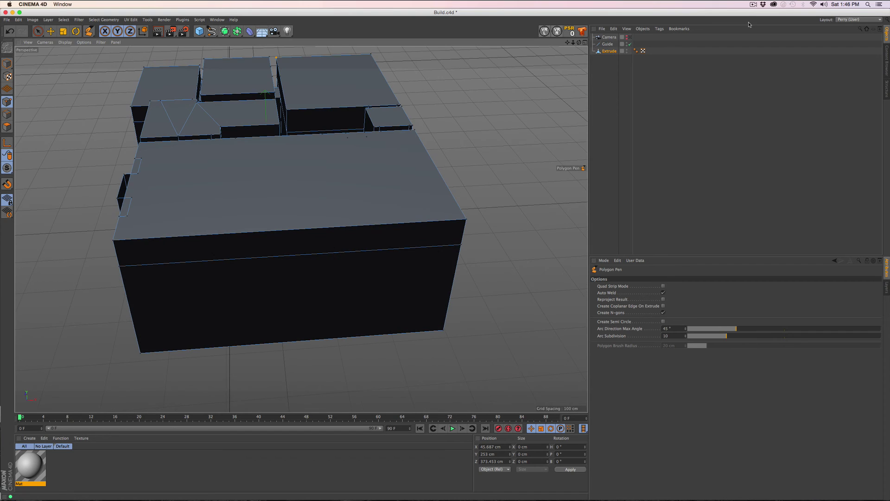